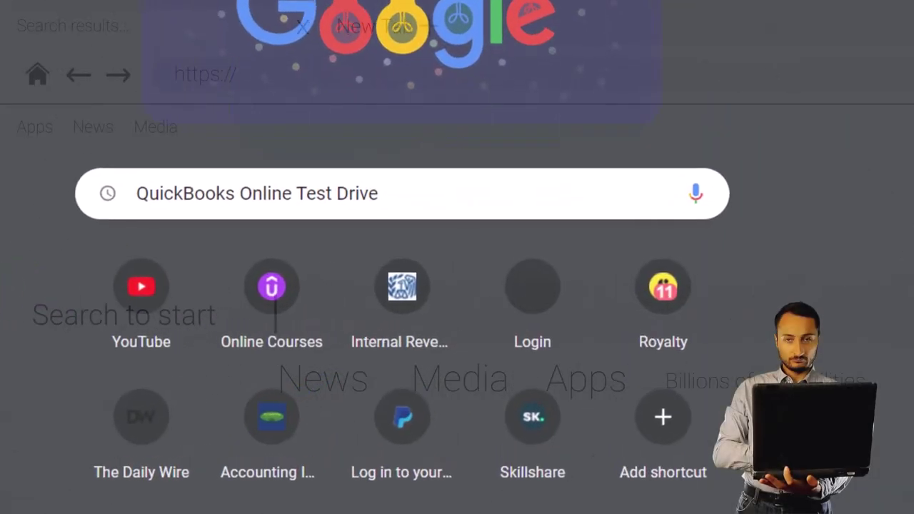
Search the web for QuickBooks Online Test Drive and open the Test drive QuickBooks Online article
left_click(240, 202)
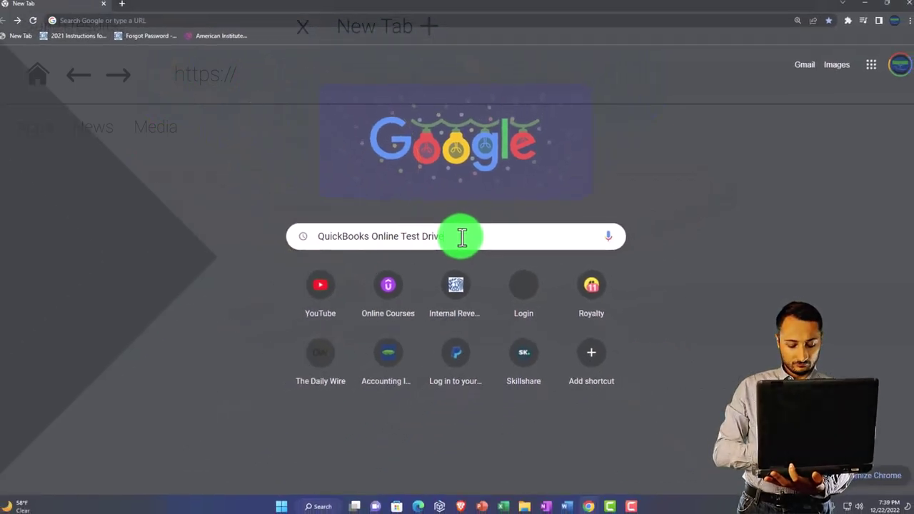
key("Return")
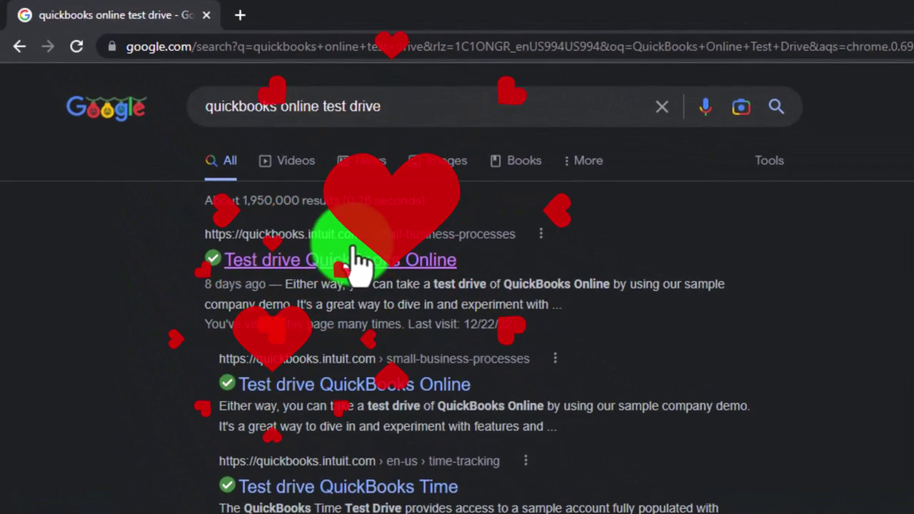
left_click(359, 279)
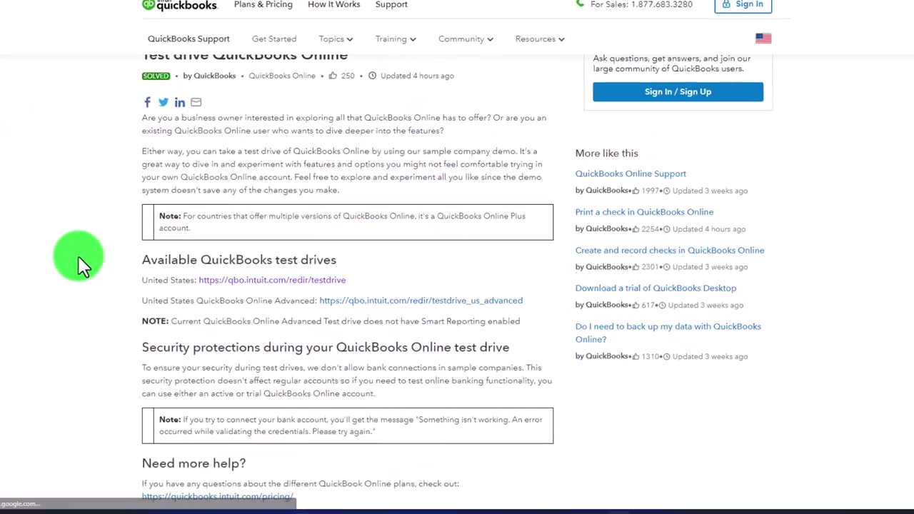
Launch the United States QuickBooks Online test drive and complete the security verification to enter the sample company
left_click(219, 280)
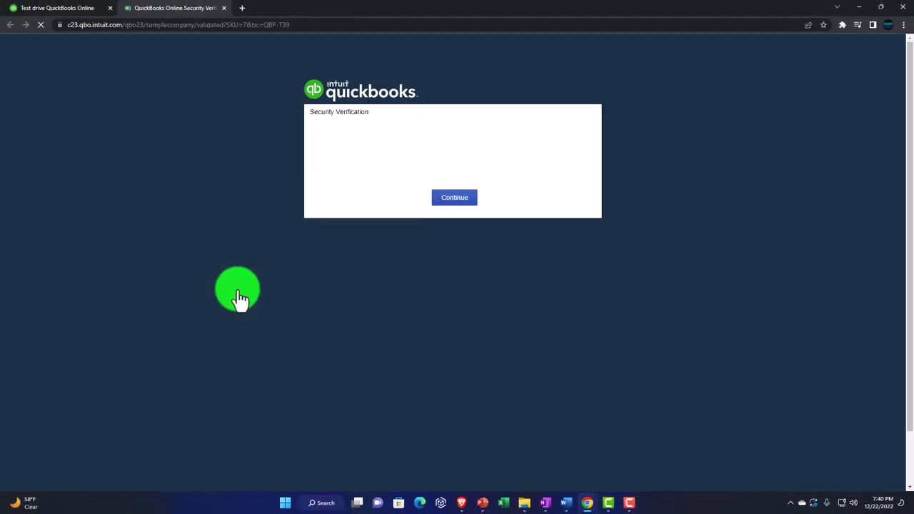
left_click(352, 242)
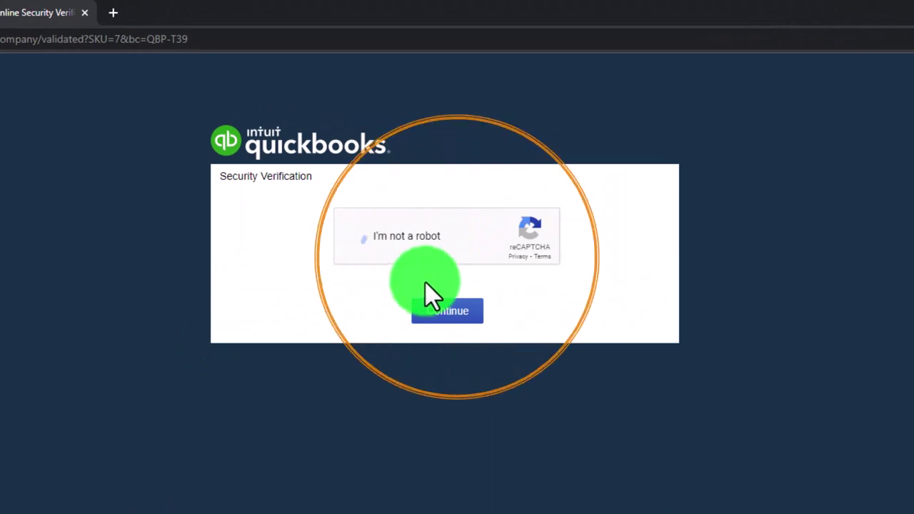
left_click(448, 242)
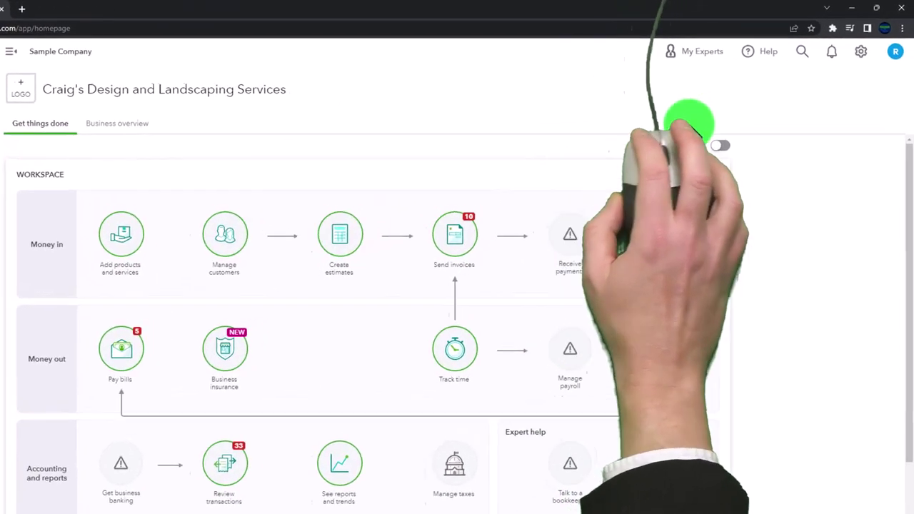
Enlarge the page and check the company settings for the option to change between Accountant view and Business view
key("ctrl+plus")
key("ctrl+plus")
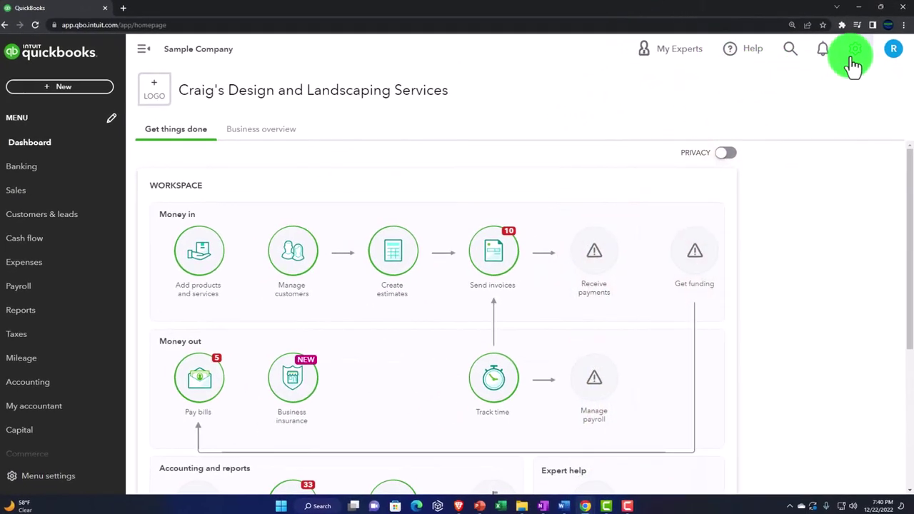
left_click(855, 49)
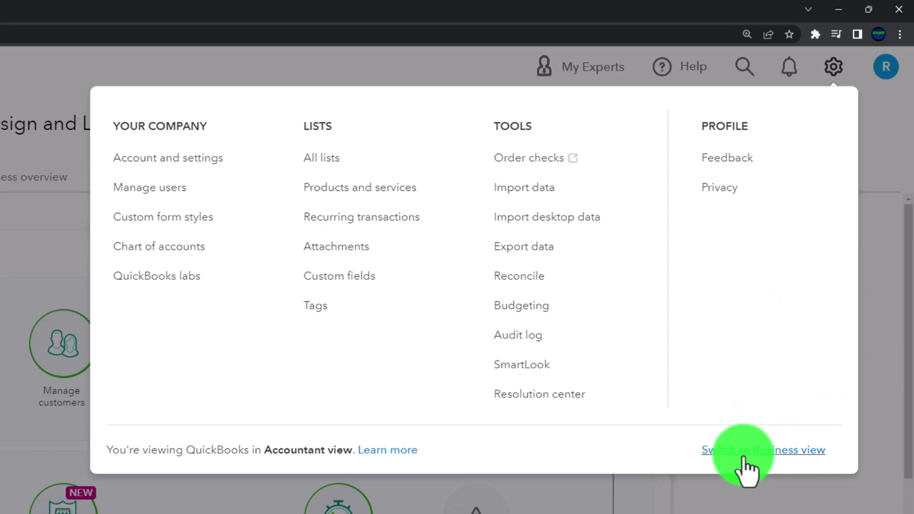
left_click(743, 455)
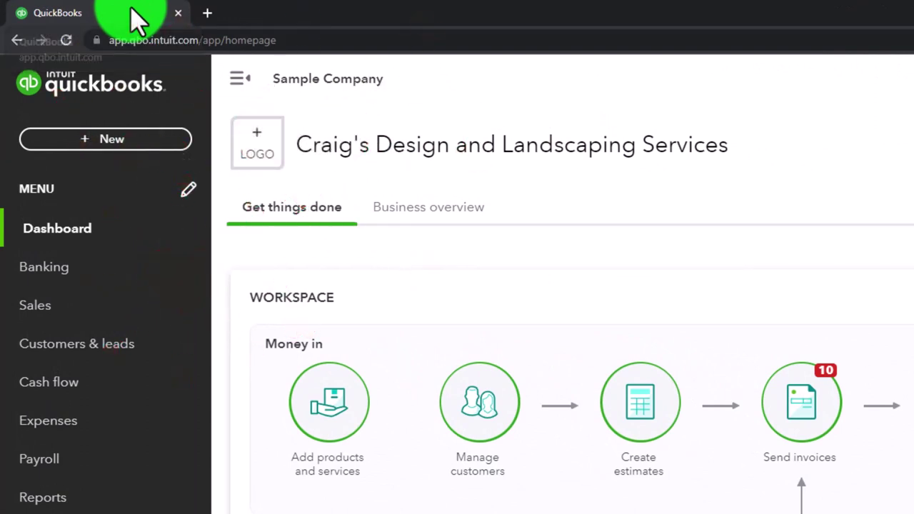
Duplicate the sample company's browser tab twice so that three copies are open
right_click(135, 20)
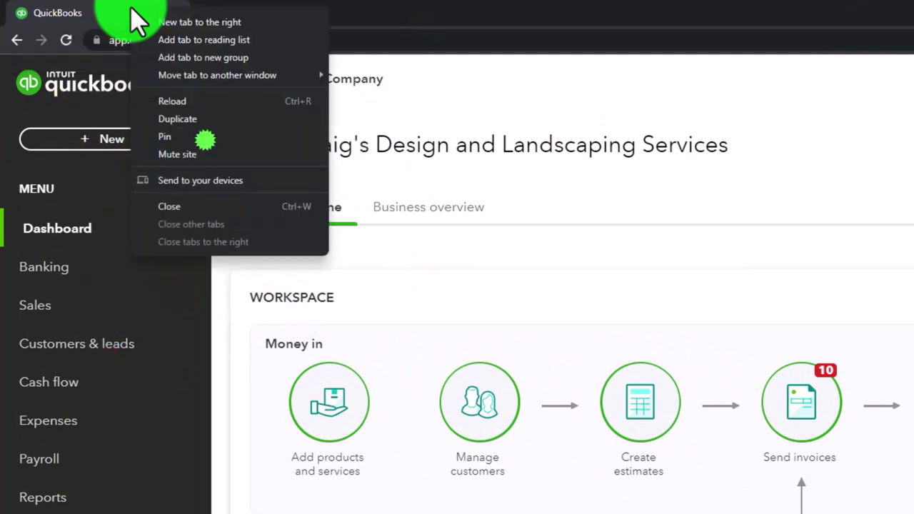
left_click(218, 120)
right_click(262, 10)
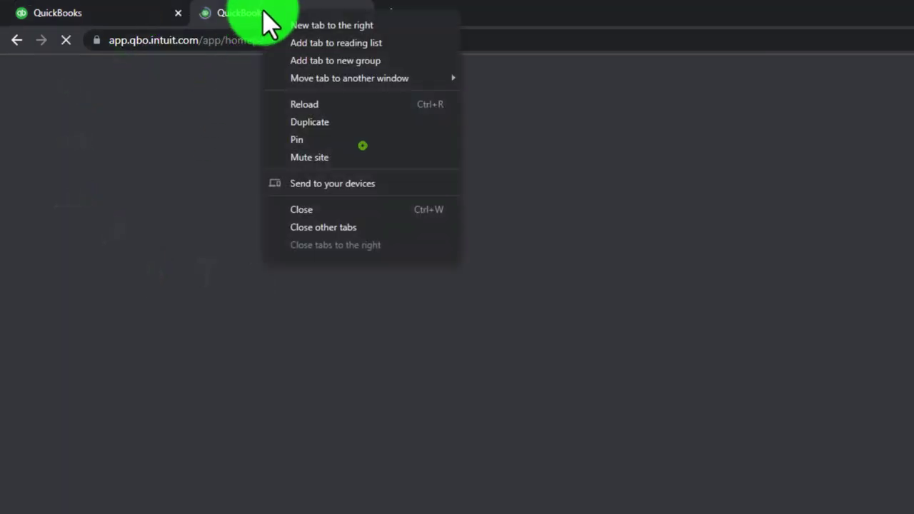
left_click(353, 122)
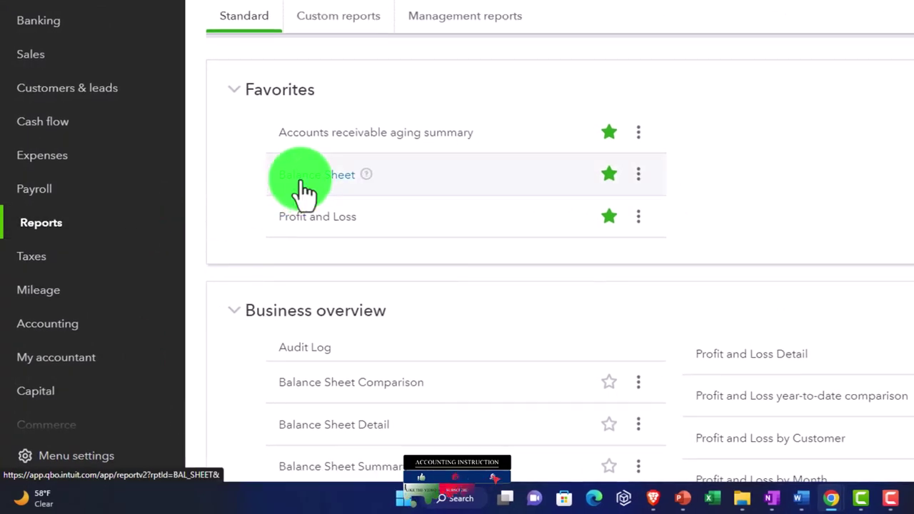
Open the Balance Sheet report in the second browser tab and the Profit and Loss report in the third
left_click(303, 184)
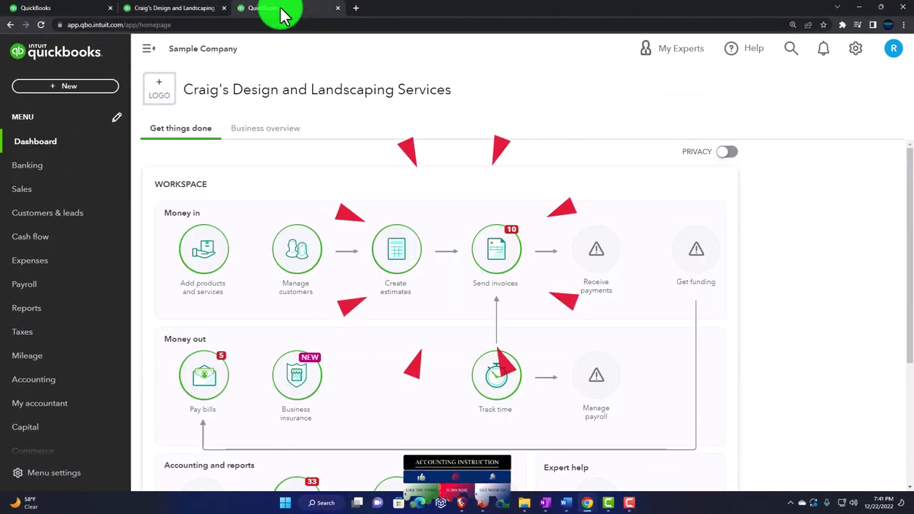
left_click(47, 315)
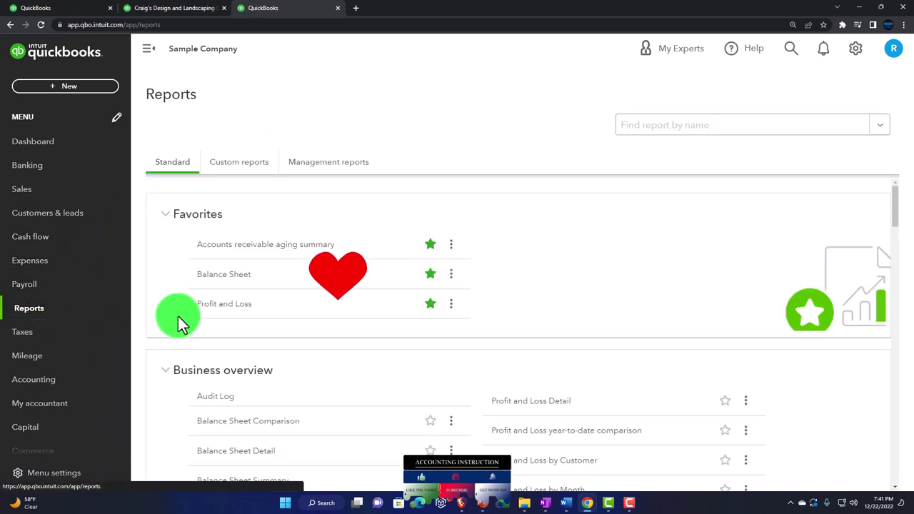
left_click(230, 311)
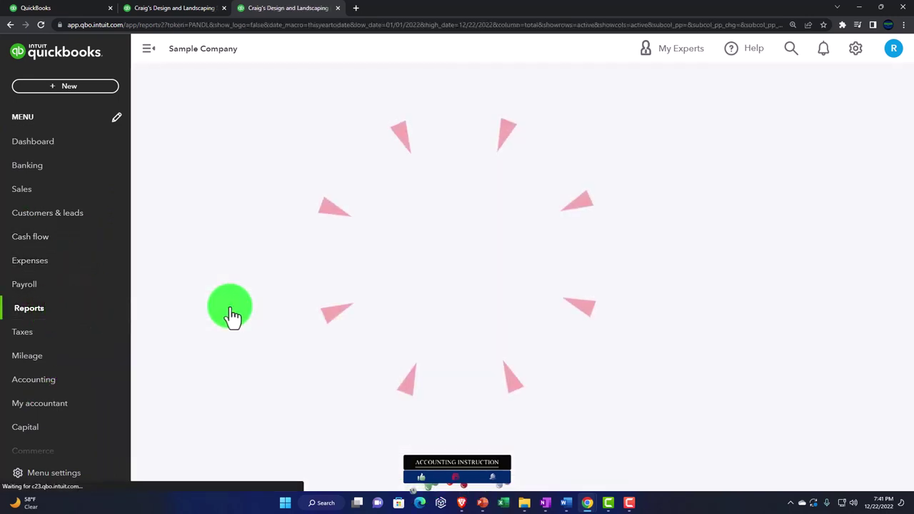
Collapse the navigation and run the Profit and Loss report for 01/01/2022 to 12/31/2022
left_click(147, 57)
scroll(167, 173, "up", 3)
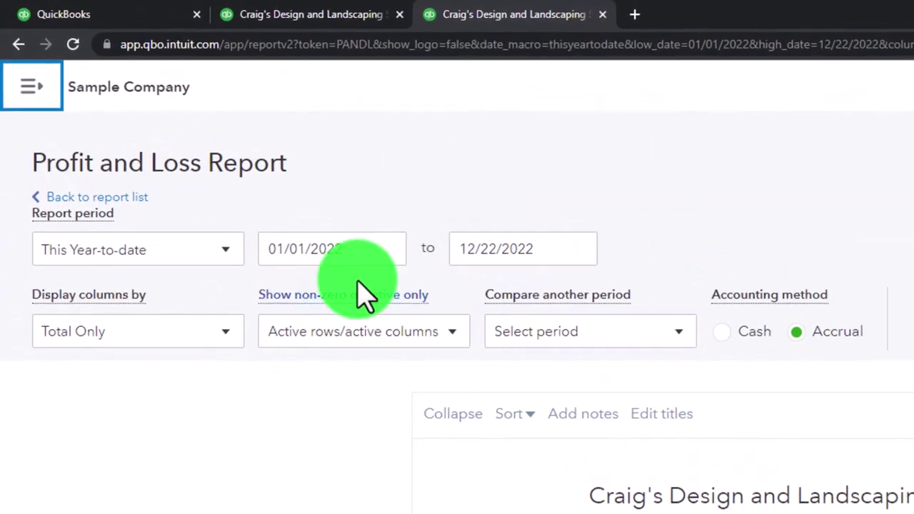
left_click(359, 255)
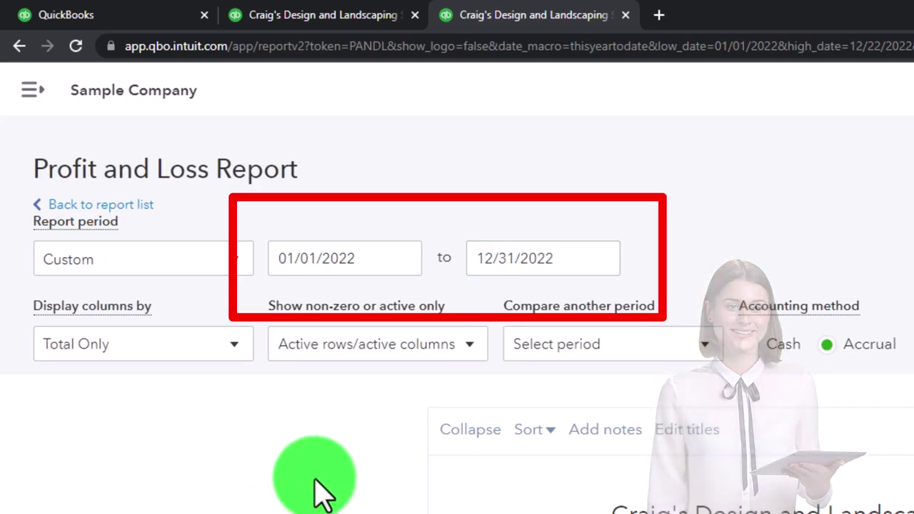
left_click(913, 345)
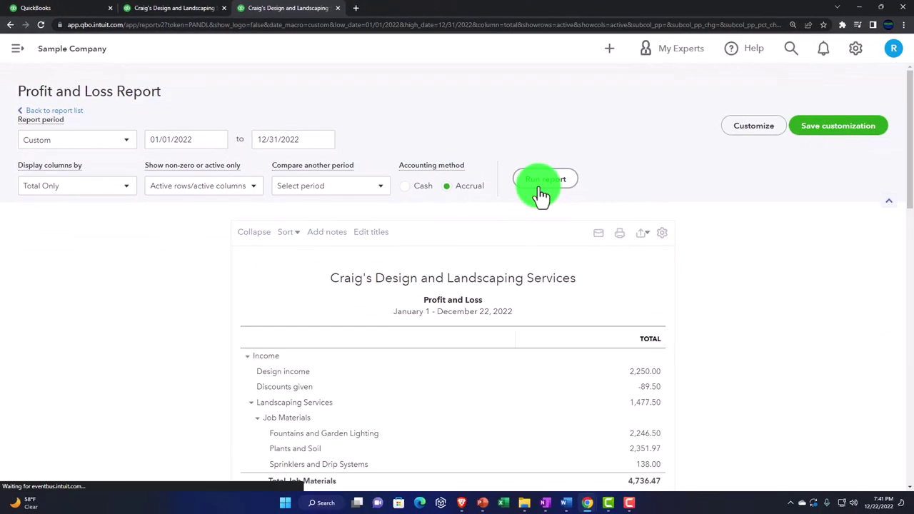
Run the Balance Sheet report for 01/01/2022 to 12/31/2022 with the navigation collapsed, and return to the first browser tab
left_click(195, 14)
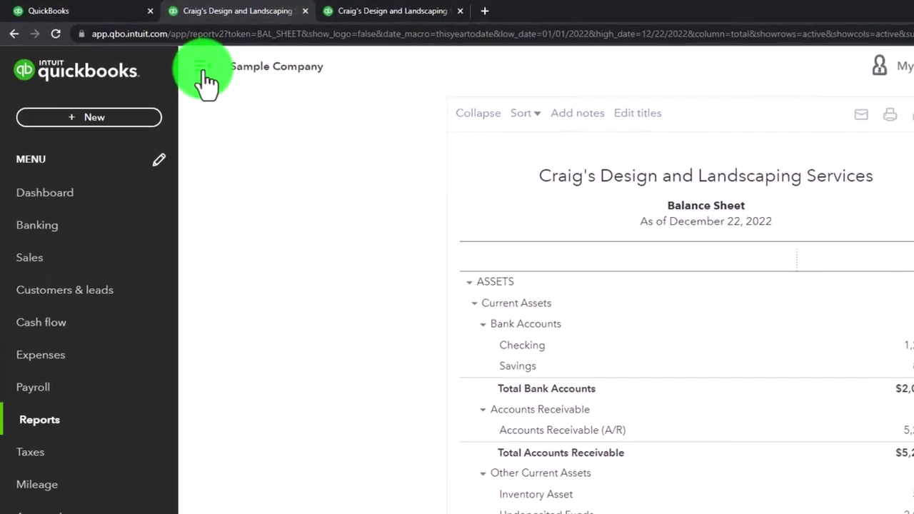
left_click(149, 49)
scroll(321, 383, "up", 2)
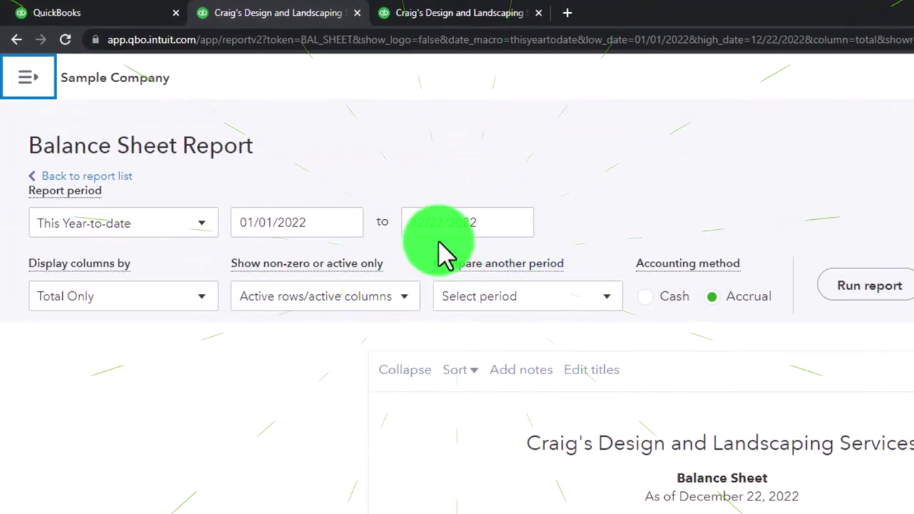
left_click(325, 223)
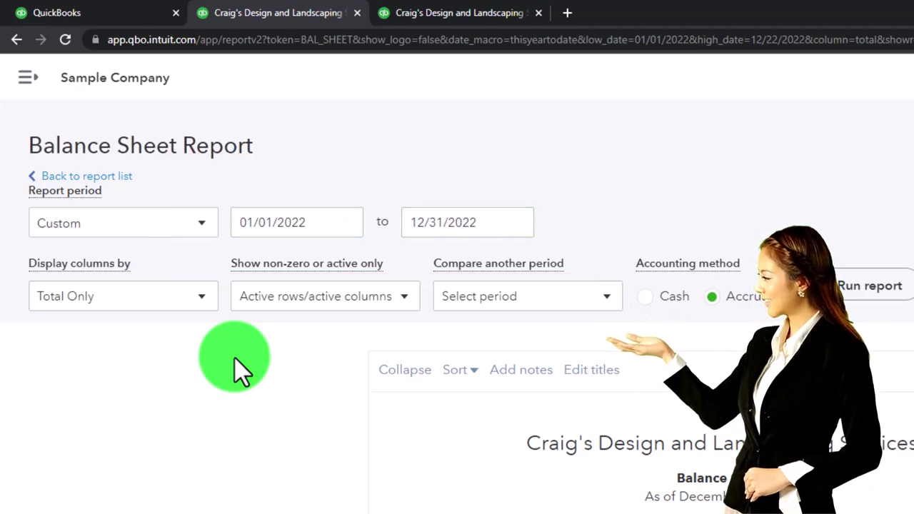
left_click(858, 287)
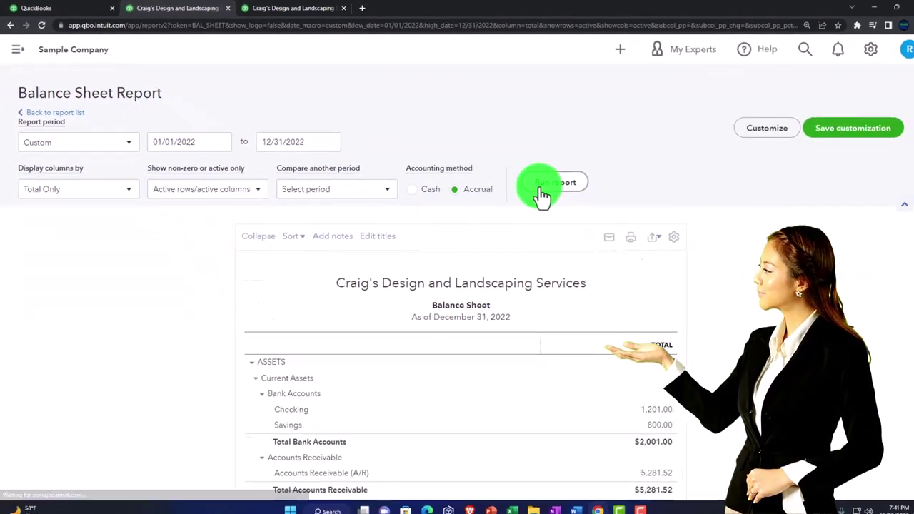
scroll(543, 193, "down", 2)
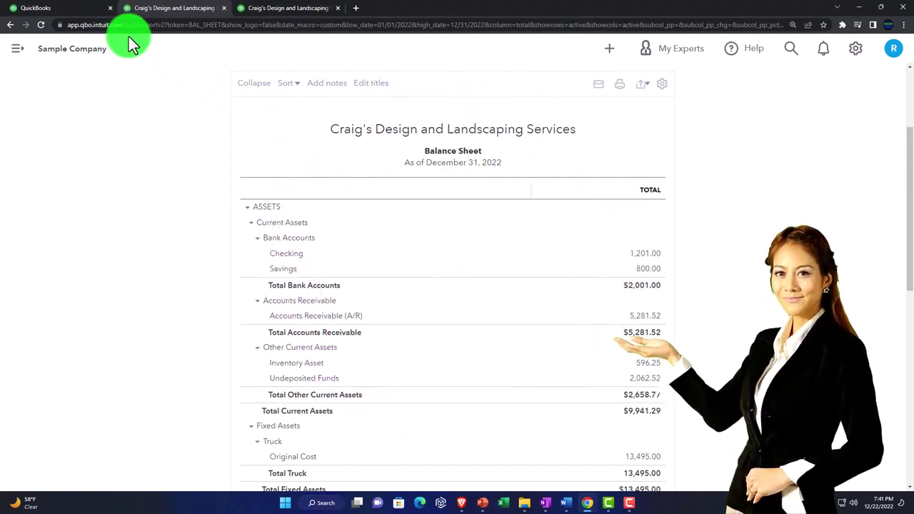
left_click(77, 11)
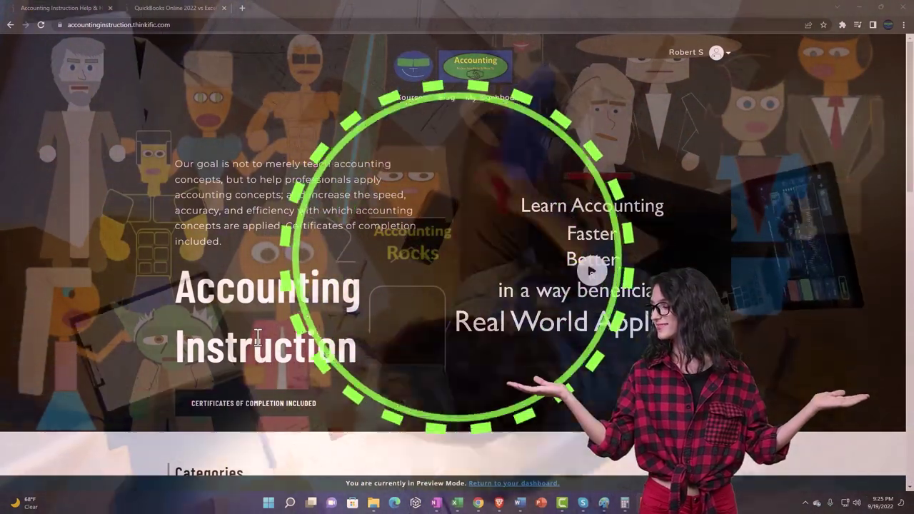
Look through the Accounting Instruction course categories and the QuickBooks Online 2022 course's lesson sections
scroll(123, 392, "down", 6)
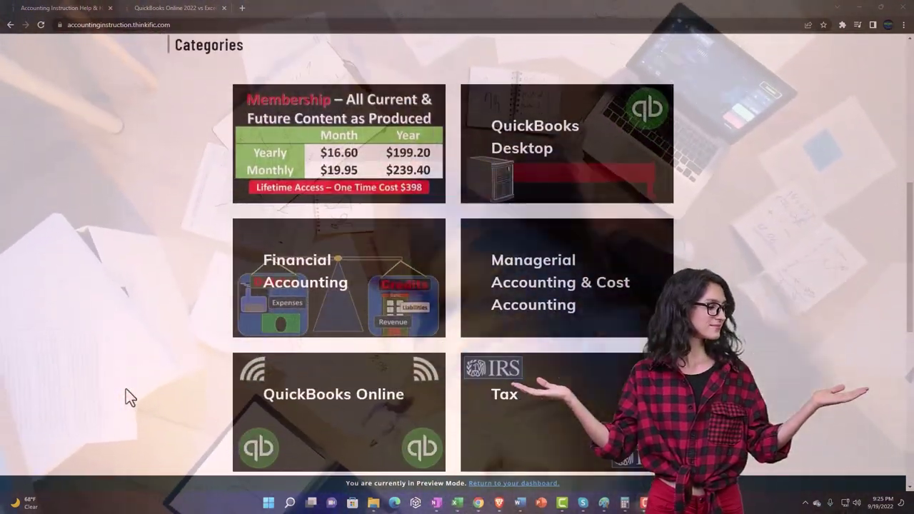
scroll(126, 390, "down", 5)
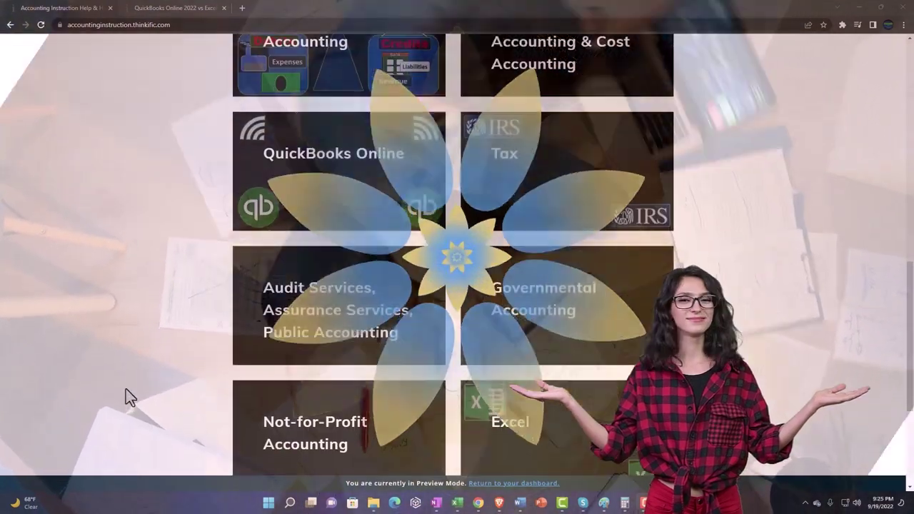
scroll(126, 388, "down", 1)
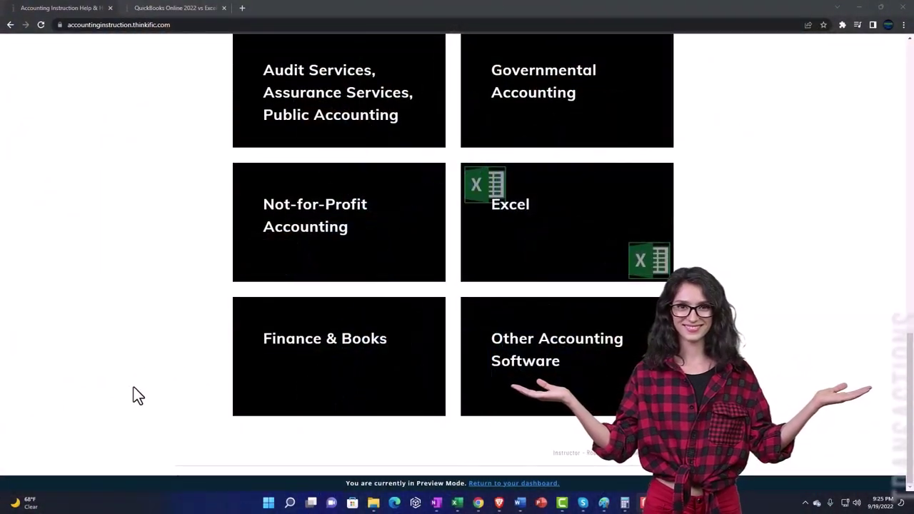
left_click(163, 7)
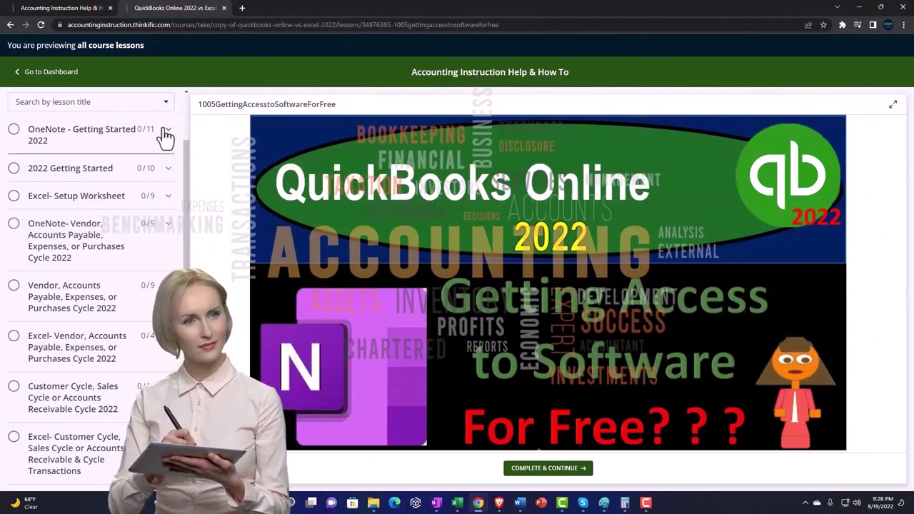
left_click(165, 135)
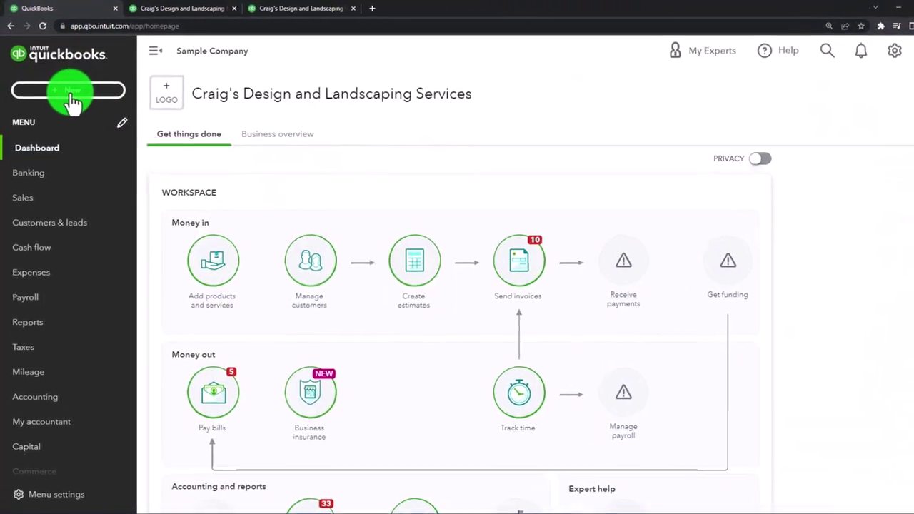
Start a new sales receipt from the customer transaction forms
left_click(72, 97)
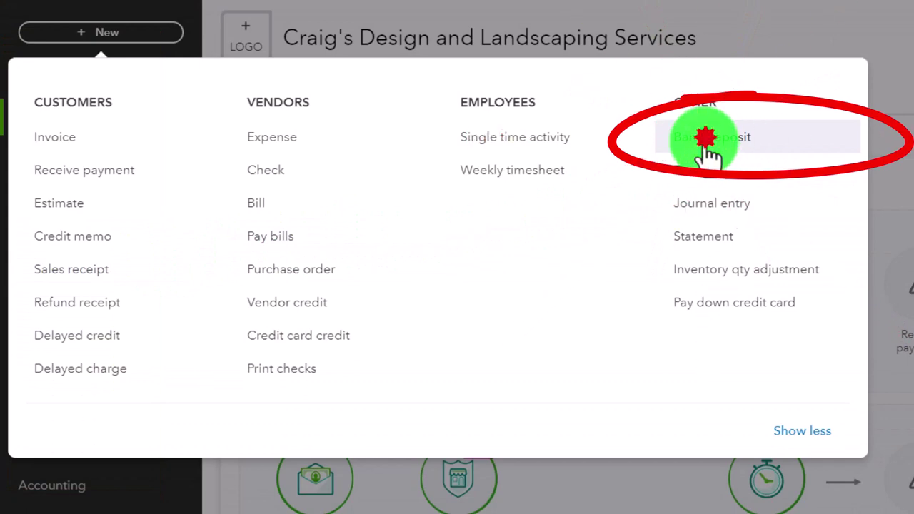
left_click(142, 284)
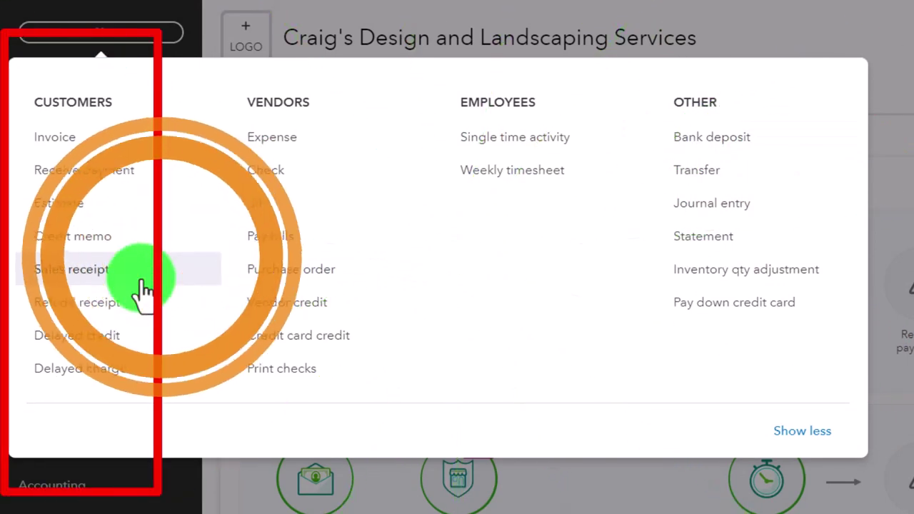
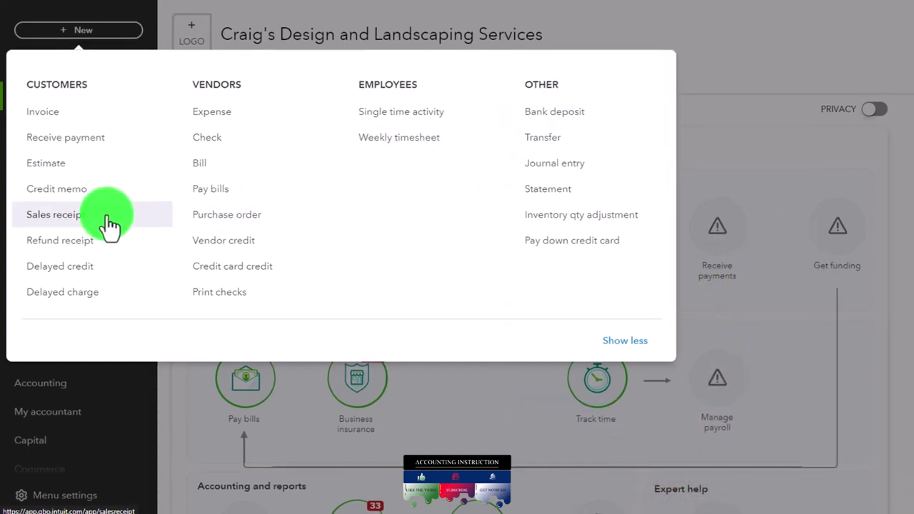
left_click(109, 222)
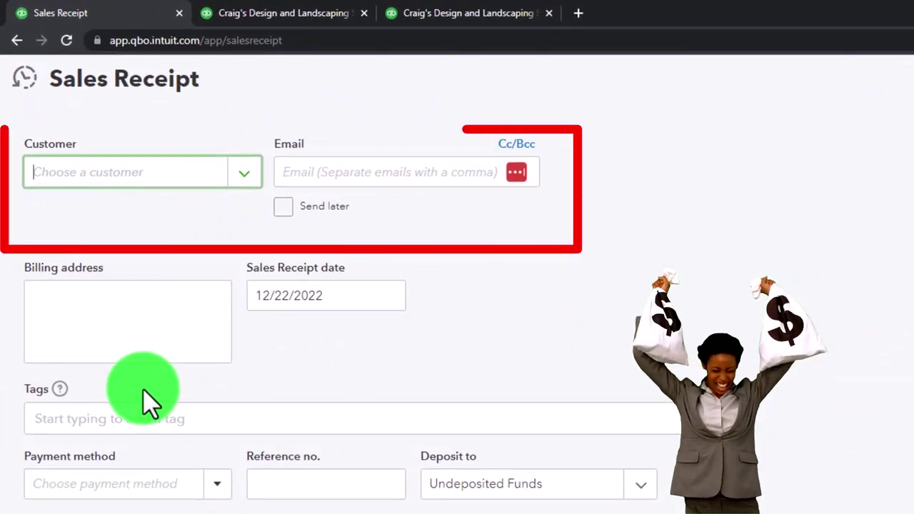
Add AAA as a new customer on the sales receipt and save the customer record
type("AAA")
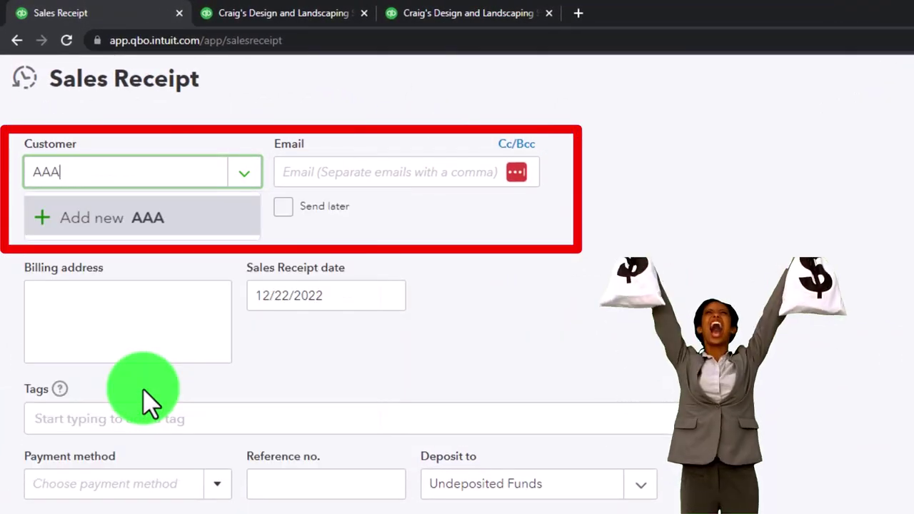
key("Return")
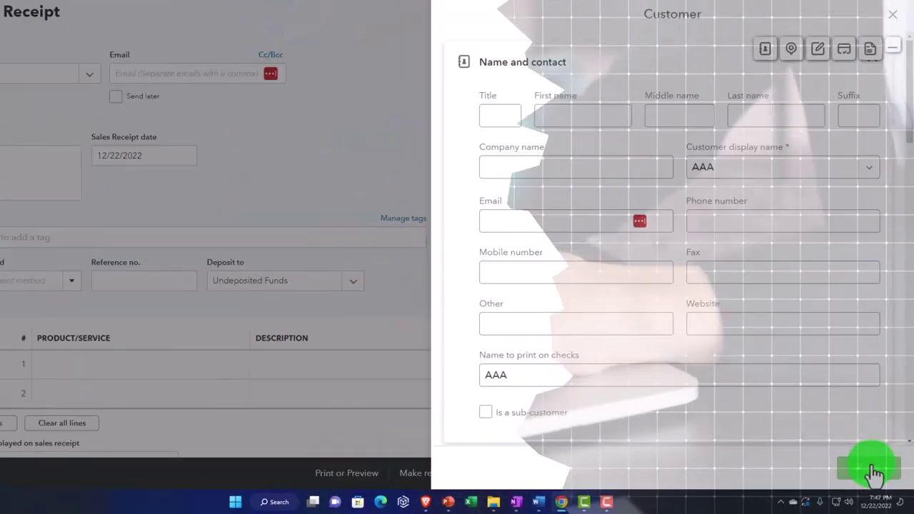
left_click(866, 464)
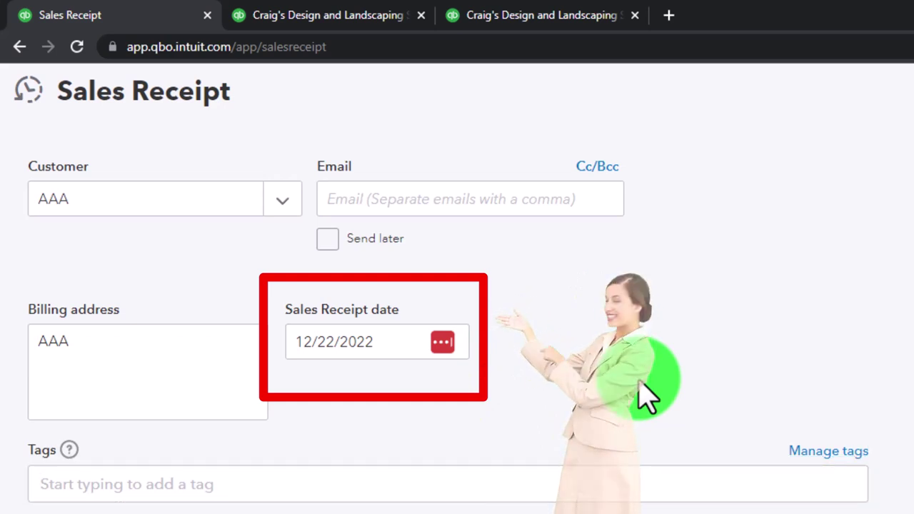
Leave the payment method and reference number blank, and set the receipt to deposit to the Checking account
scroll(646, 397, "down", 1)
left_click(256, 473)
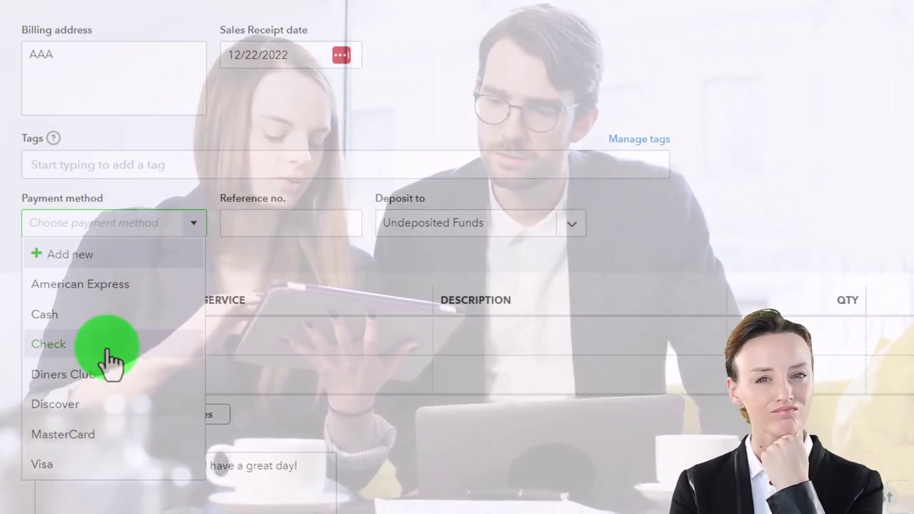
key("Tab")
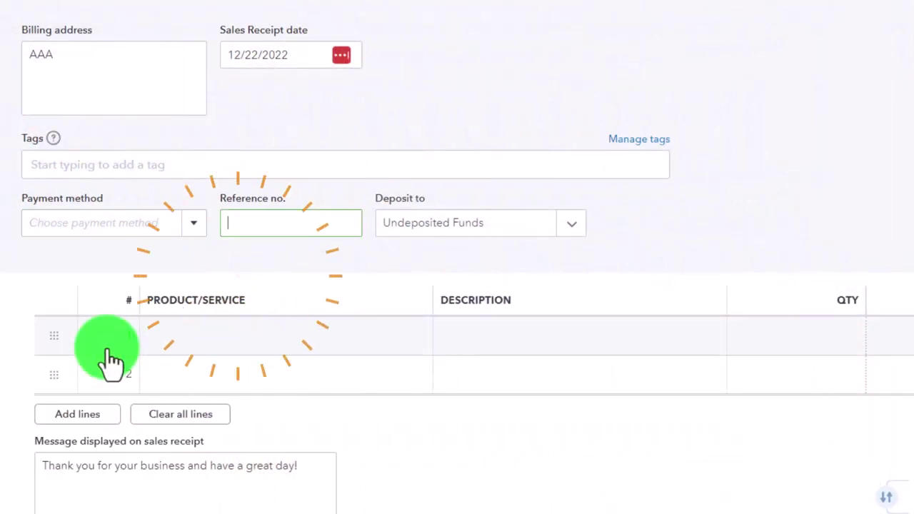
key("Tab")
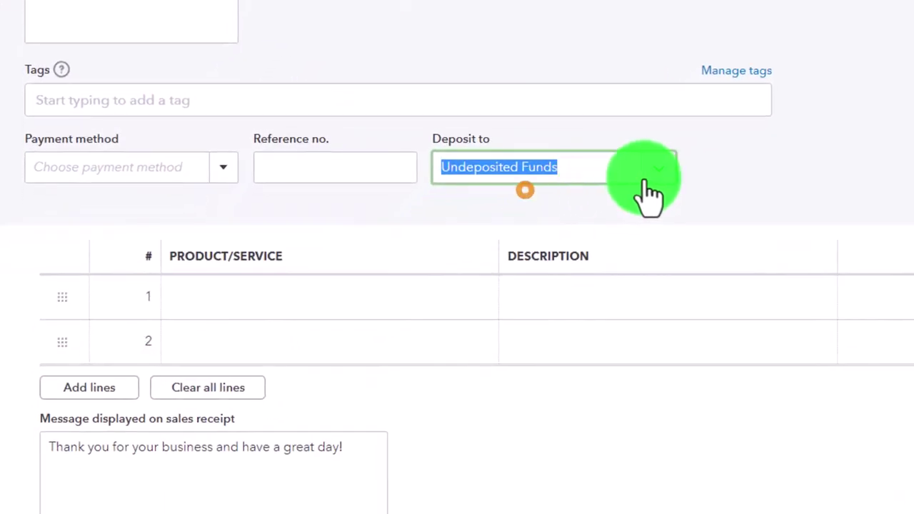
left_click(653, 182)
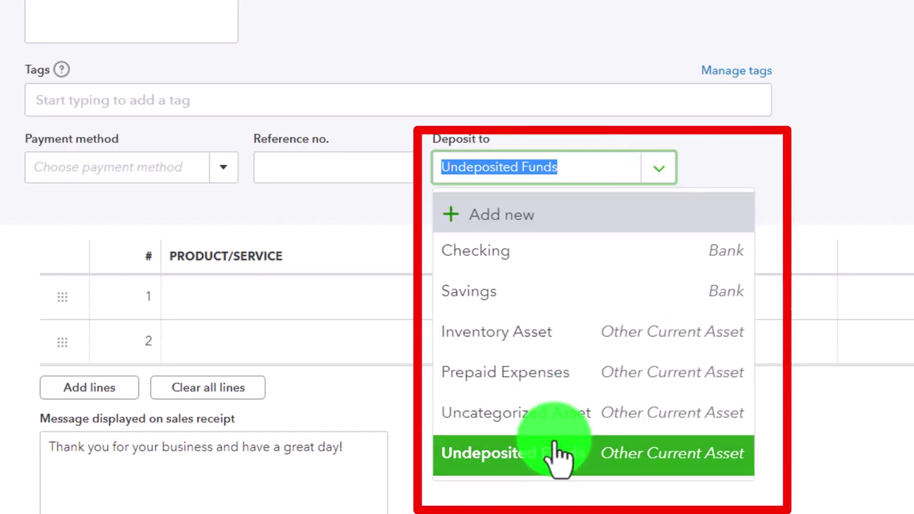
left_click(507, 264)
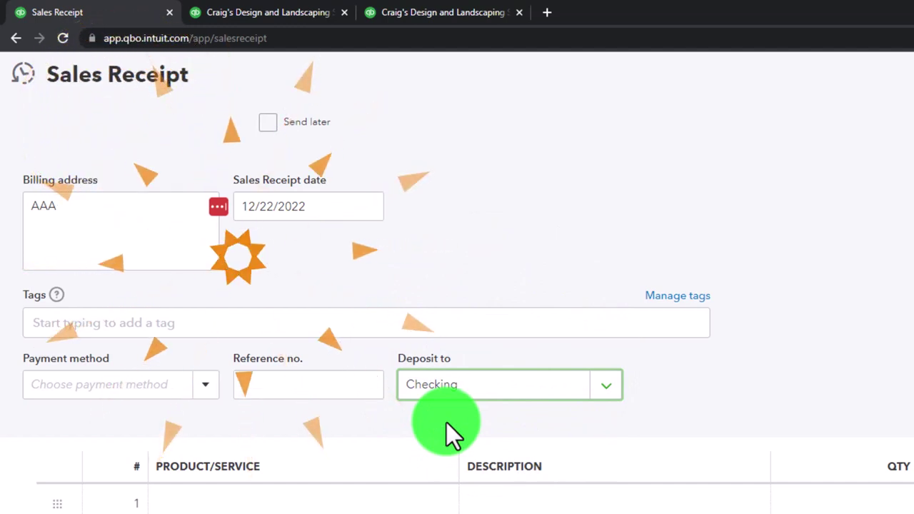
key("Tab")
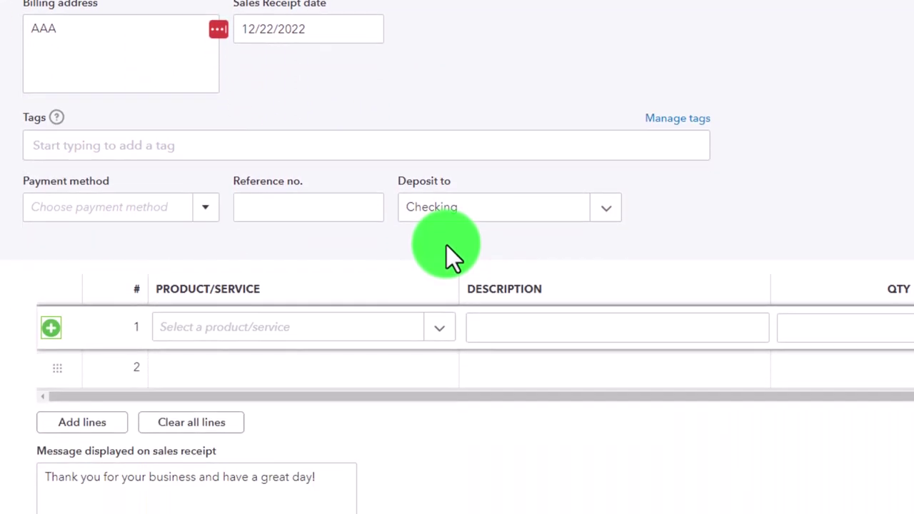
Create a new service item named Serv 1 from the first line, with description Serv 1 and a sales price of 240
left_click(442, 479)
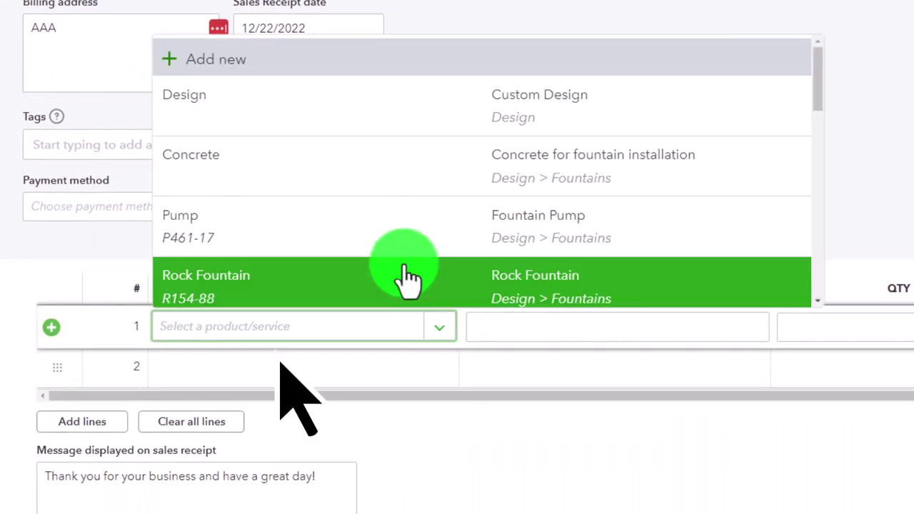
key("Escape")
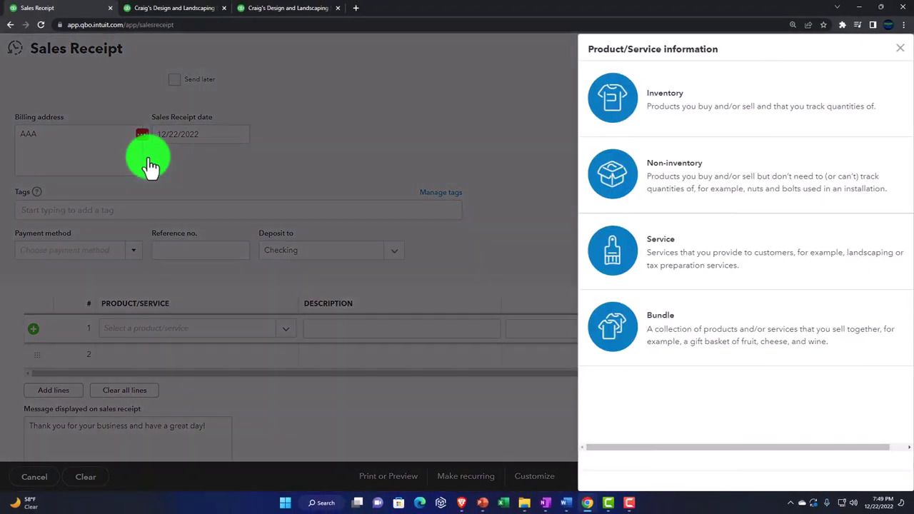
left_click(608, 249)
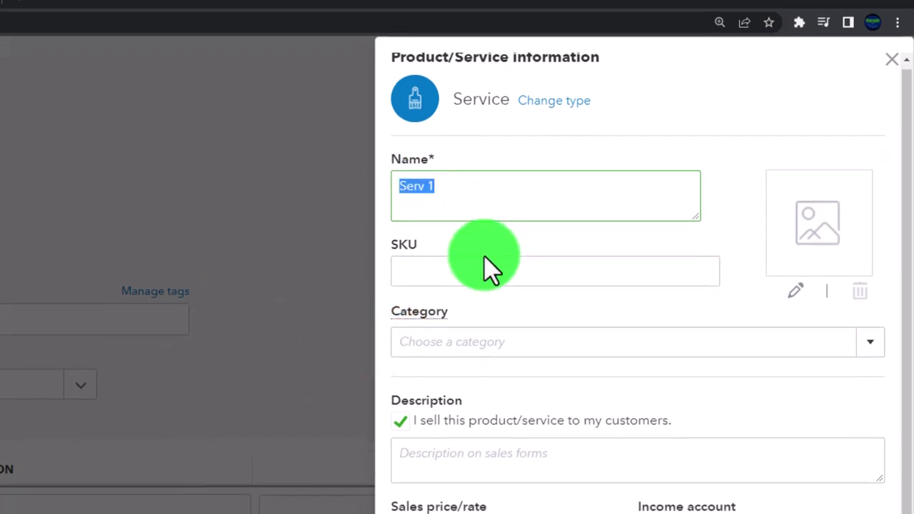
scroll(478, 321, "down", 1)
left_click(465, 391)
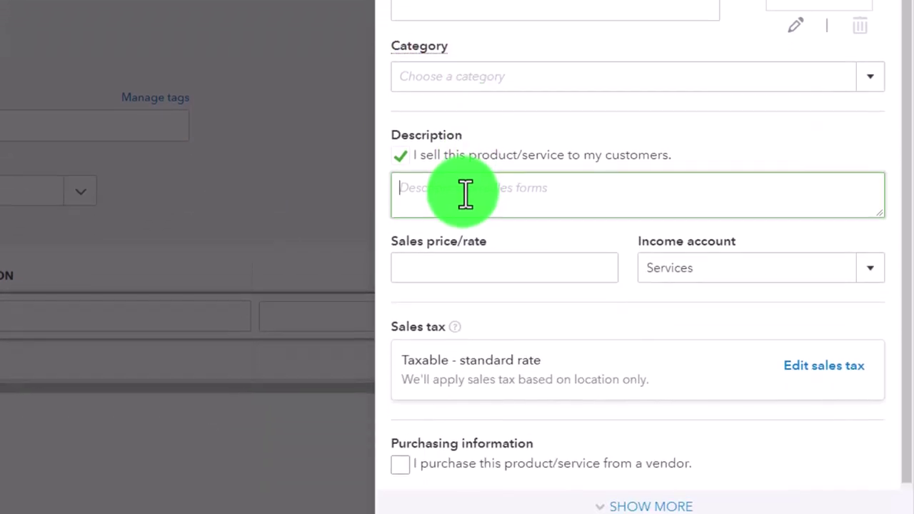
type("Serv 1")
left_click(450, 457)
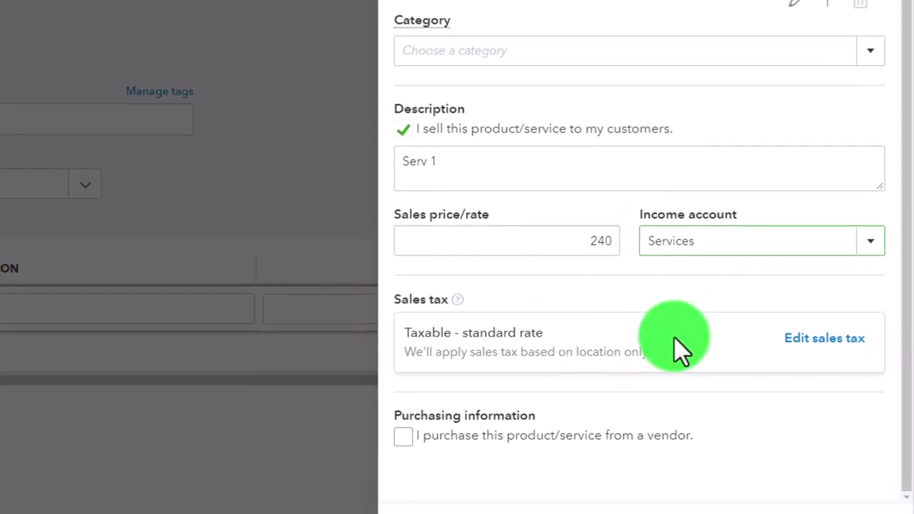
Make the new service nontaxable, save it, and enter a quantity of 2 on the first receipt line
left_click(825, 353)
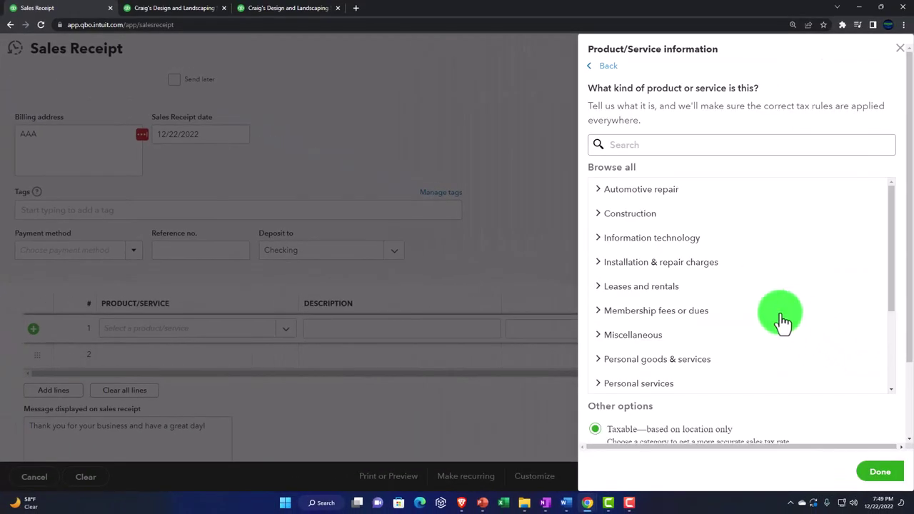
scroll(689, 395, "down", 3)
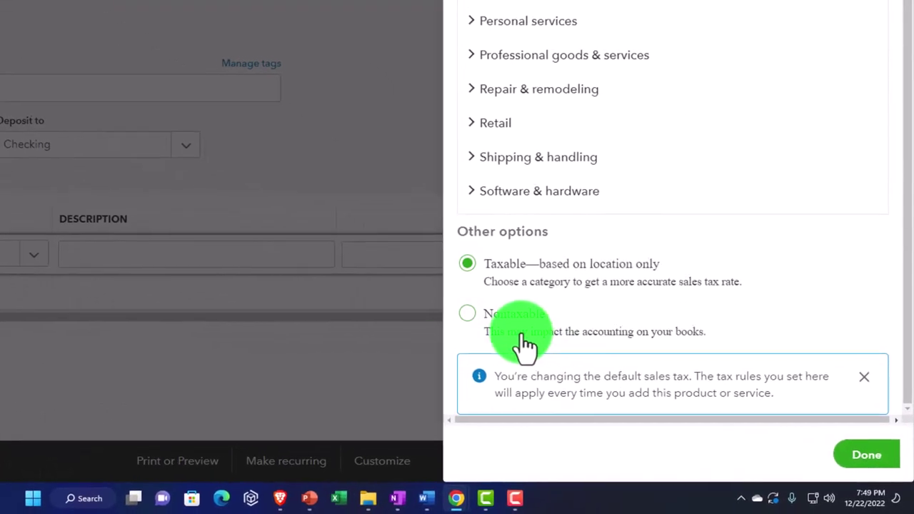
left_click(454, 307)
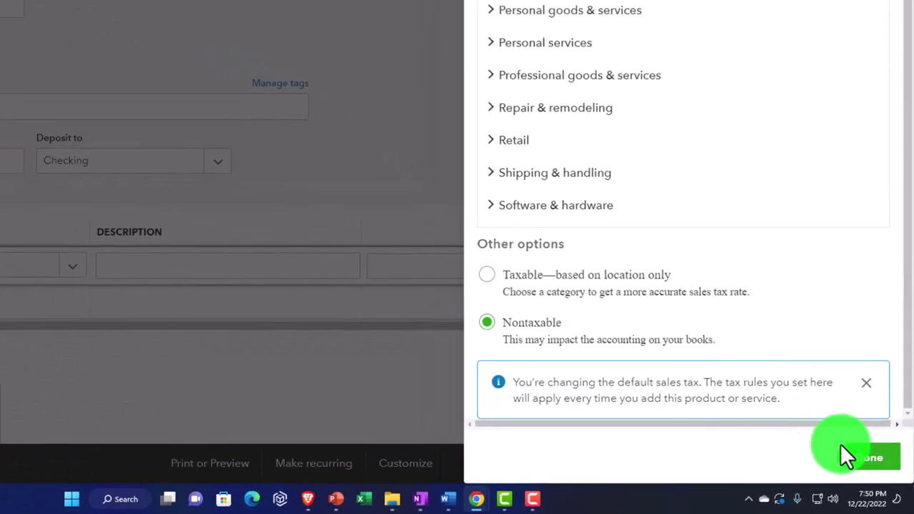
left_click(865, 453)
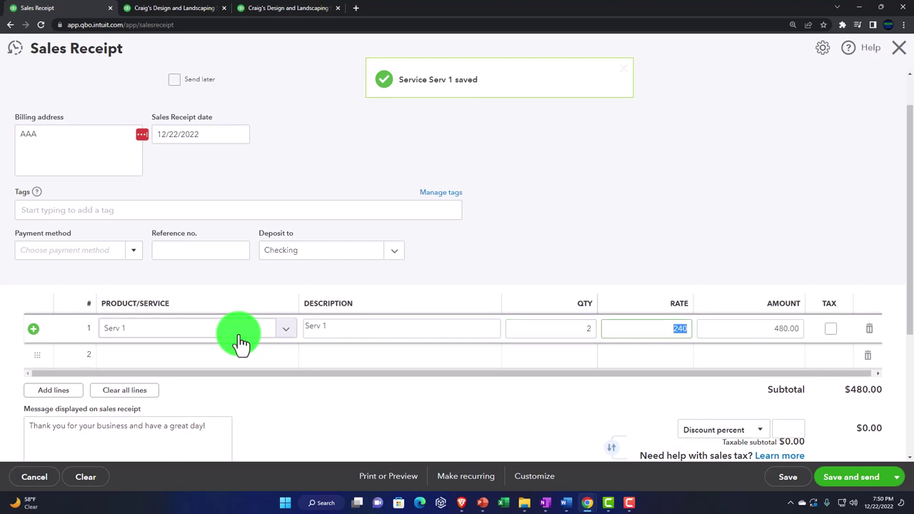
key("Tab")
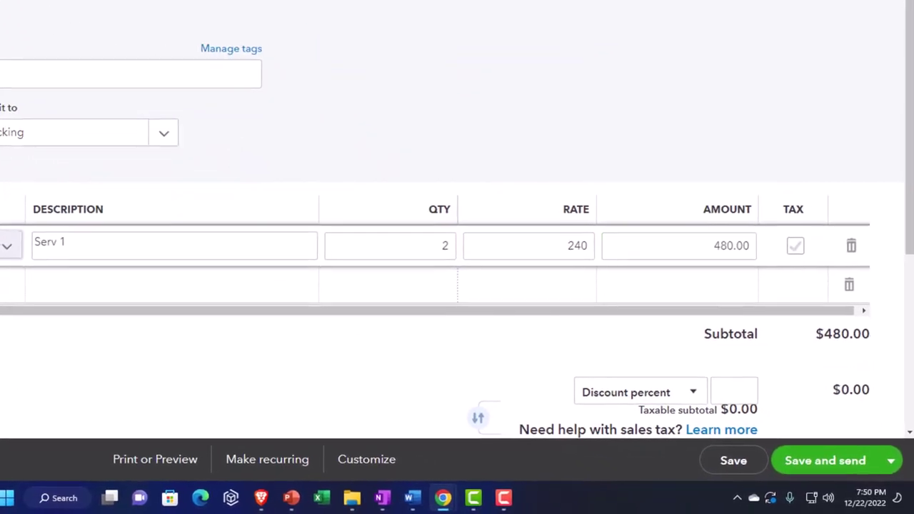
Add Serv 1 as the second line item with a quantity of 1
left_click(0, 289)
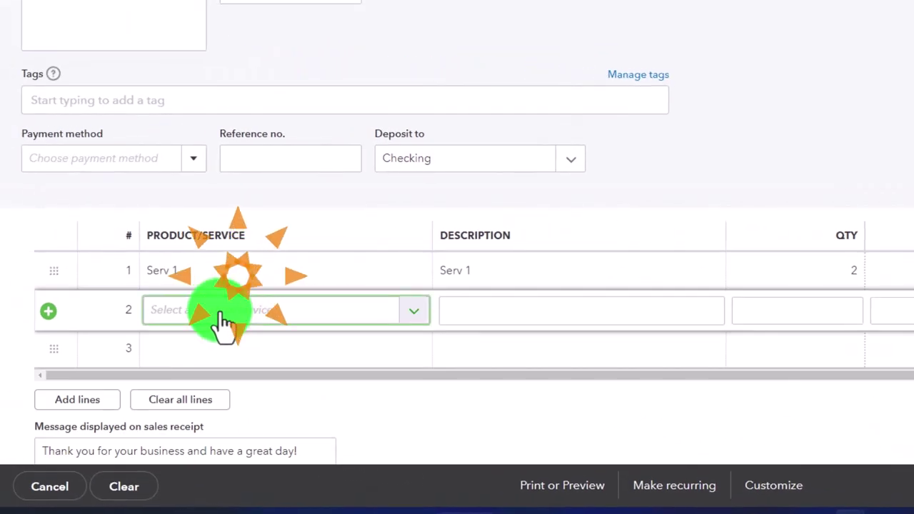
type("se")
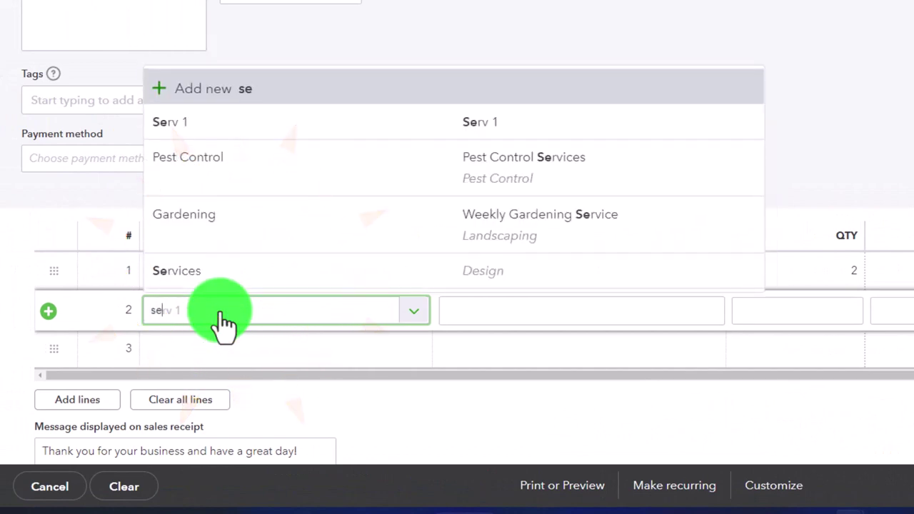
key("Down")
key("Tab")
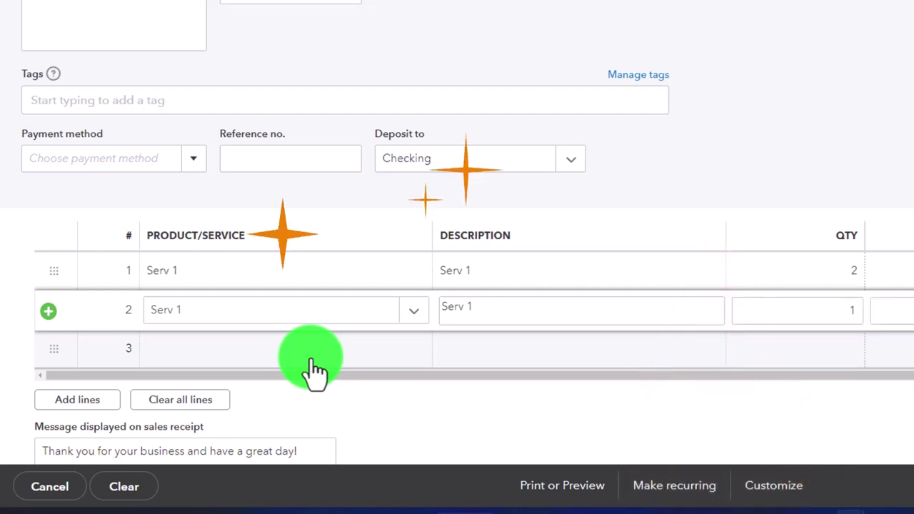
scroll(314, 368, "down", 1)
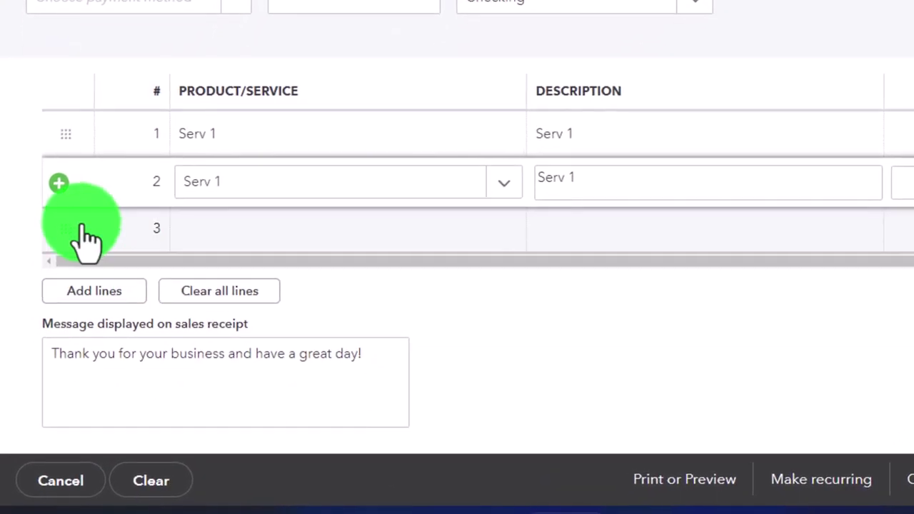
mouse_move(75, 222)
left_mouse_down()
mouse_move(65, 224)
mouse_move(71, 178)
left_mouse_up()
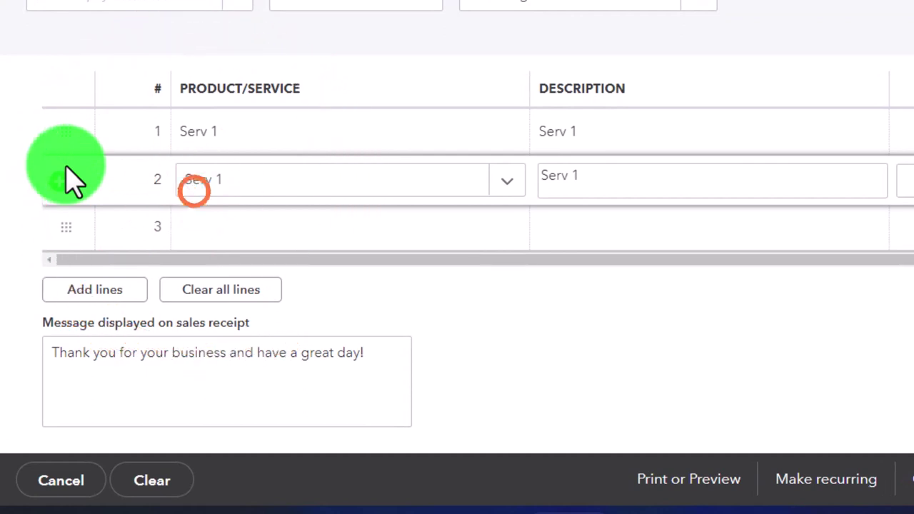
Replace the message displayed on the sales receipt with "Hi" and leave the statement message empty
scroll(321, 341, "down", 2)
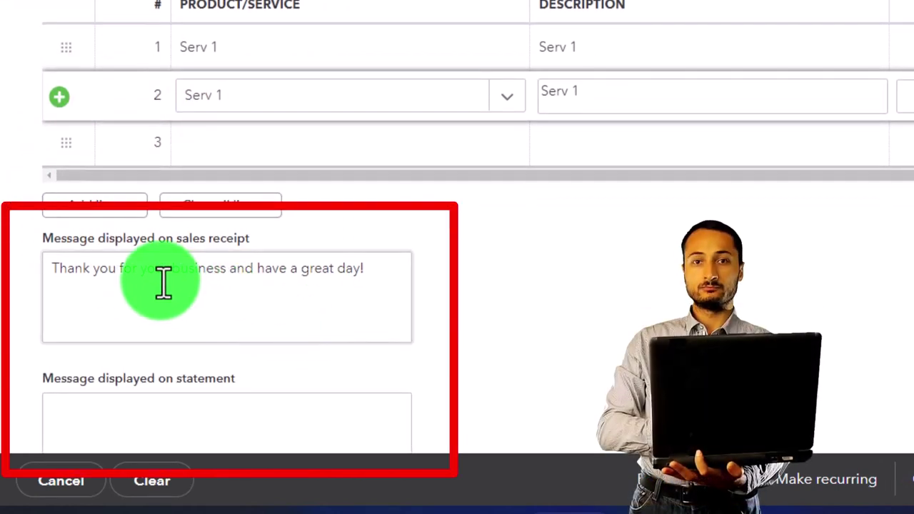
left_click_drag(367, 275, 25, 258)
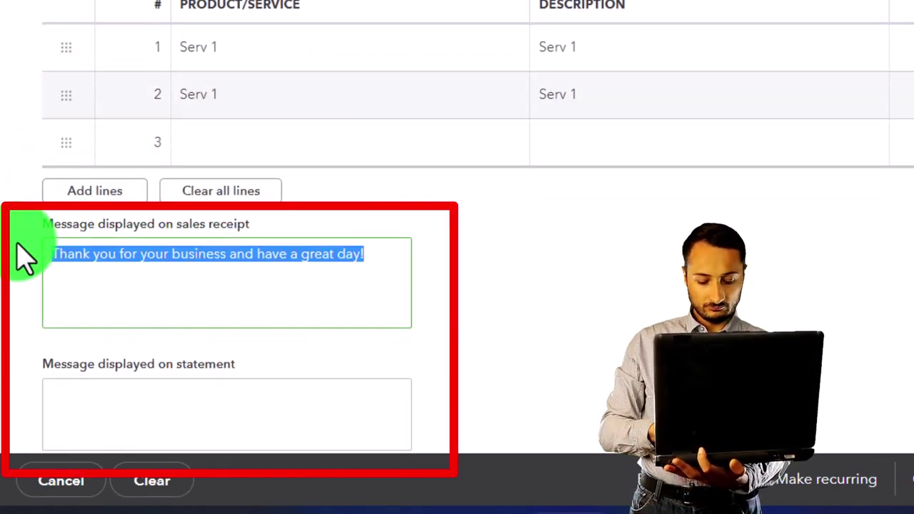
type("Hu")
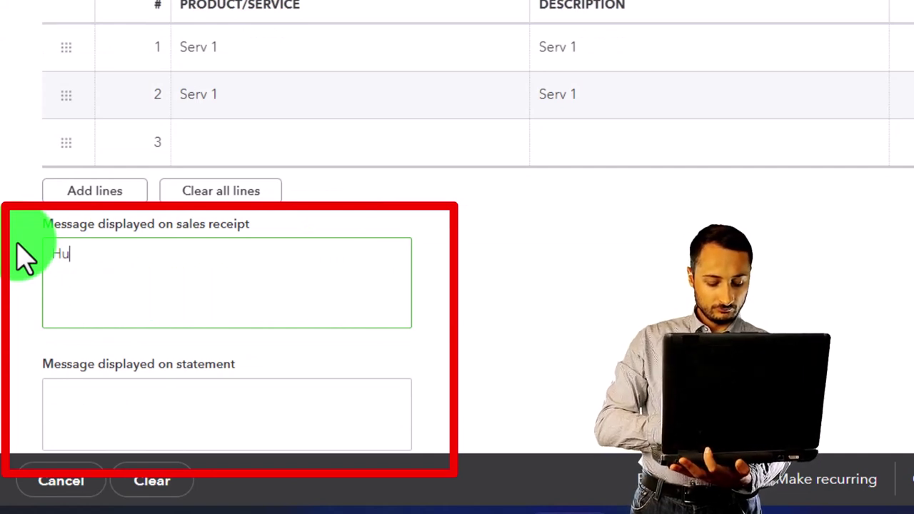
key("BackSpace")
type("i")
scroll(18, 259, "down", 3)
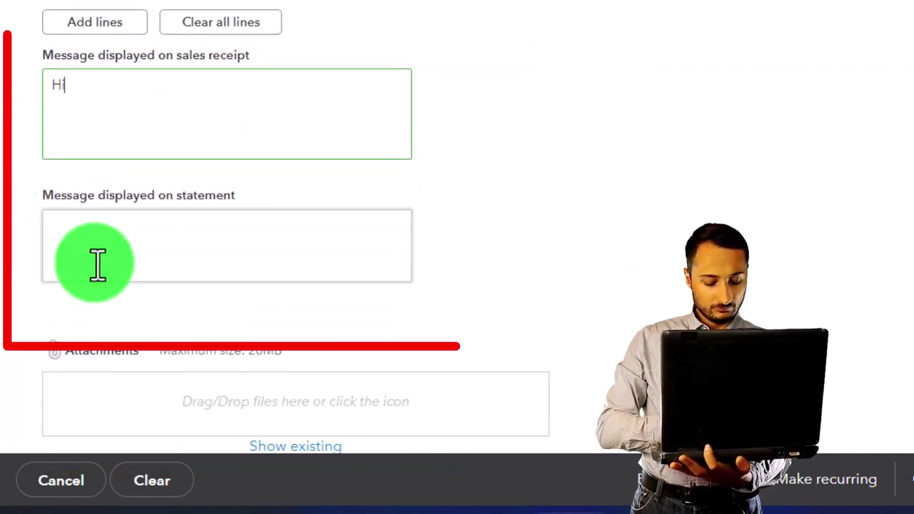
left_click(116, 235)
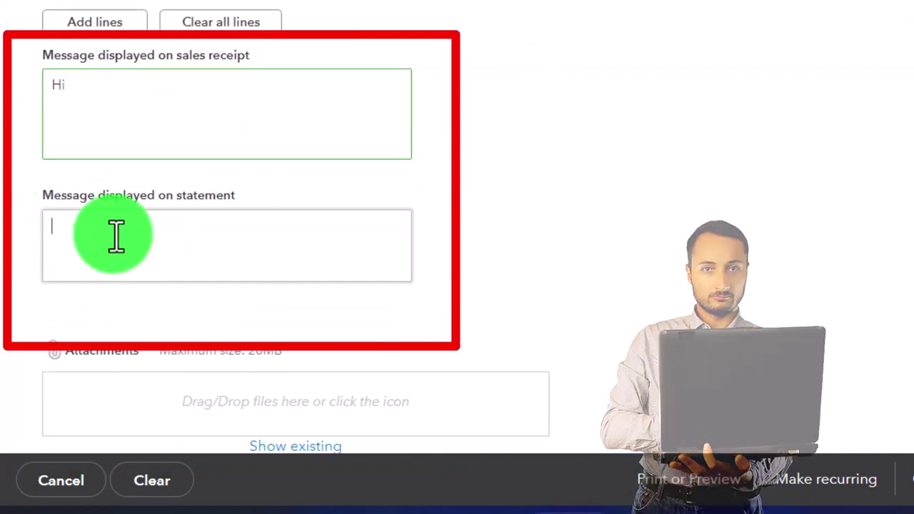
scroll(118, 282, "down", 1)
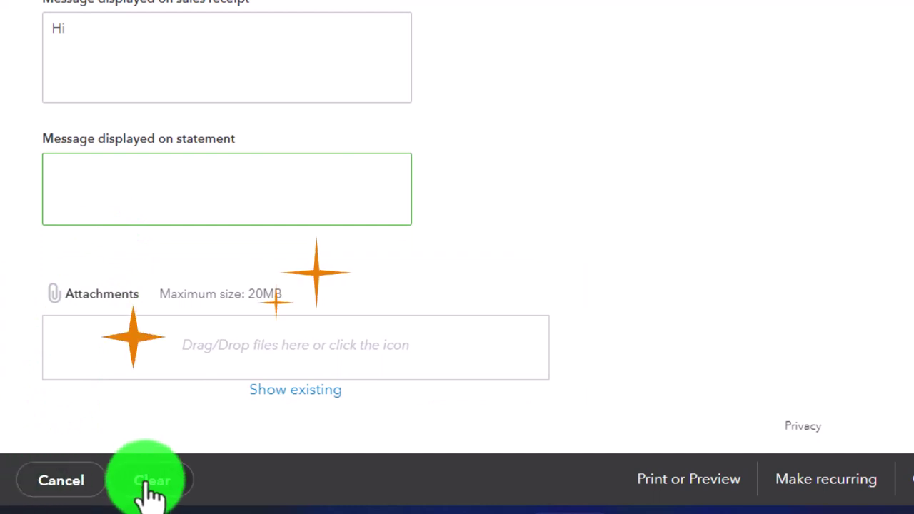
Open the print preview of the sales receipt, check the customer, service lines and message, and close the preview
left_click(674, 482)
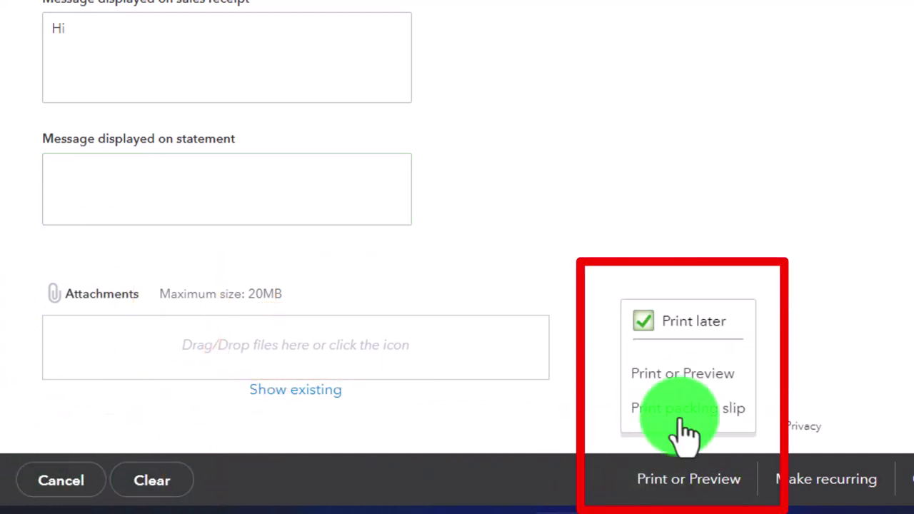
left_click(695, 373)
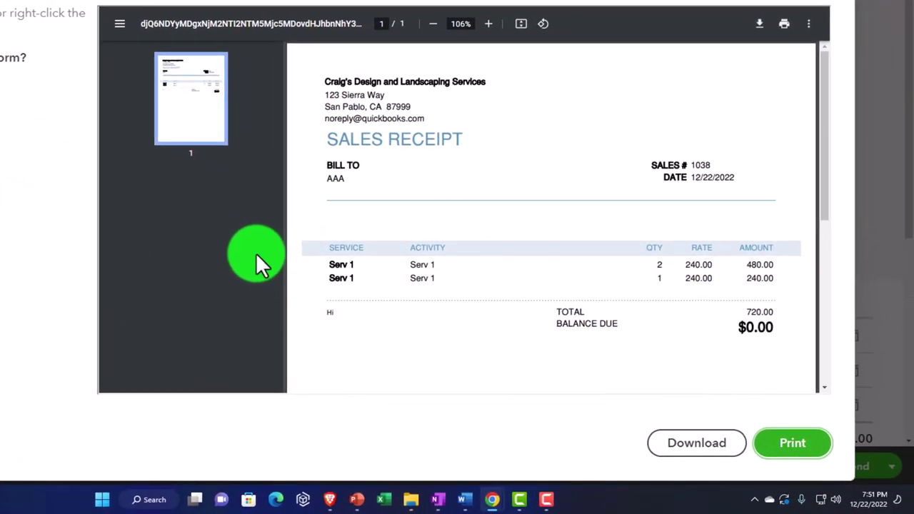
scroll(363, 300, "down", 2)
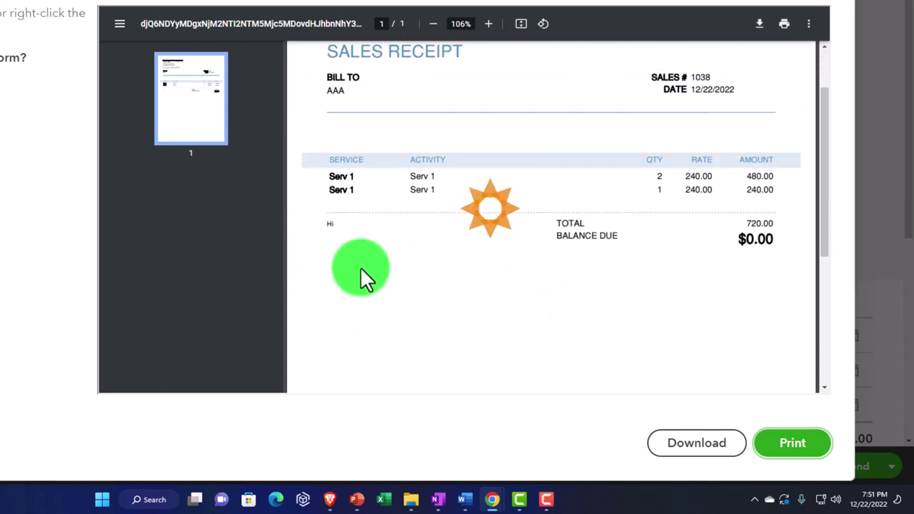
scroll(360, 279, "up", 1)
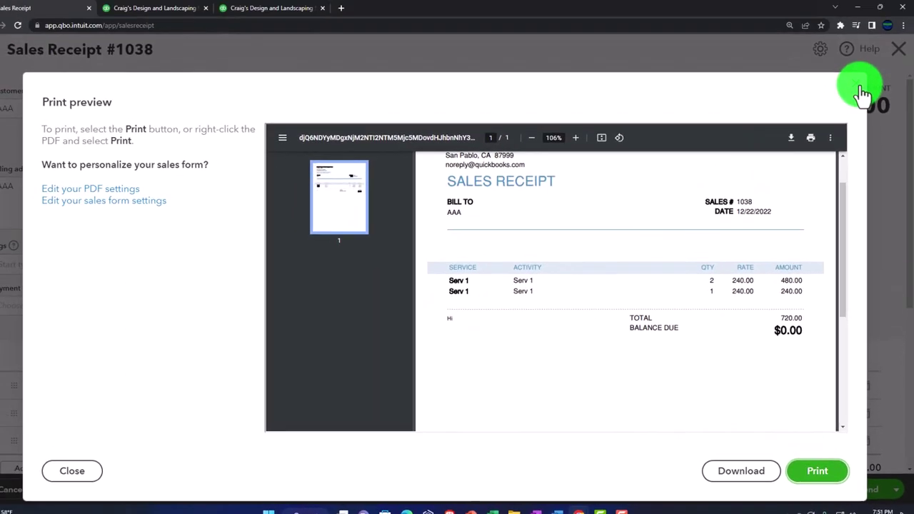
left_click(866, 92)
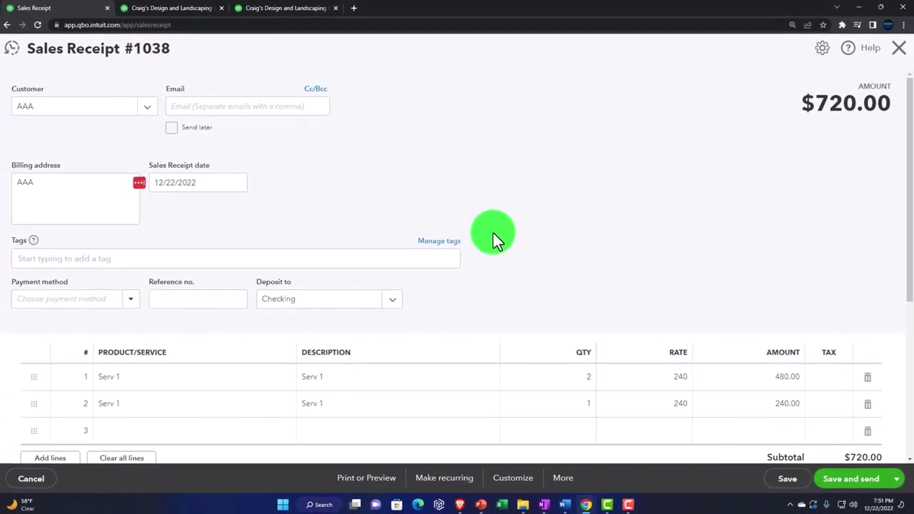
Check the sales receipt's lines, totals and additional actions, and save and close the receipt
scroll(486, 237, "down", 3)
scroll(494, 231, "down", 1)
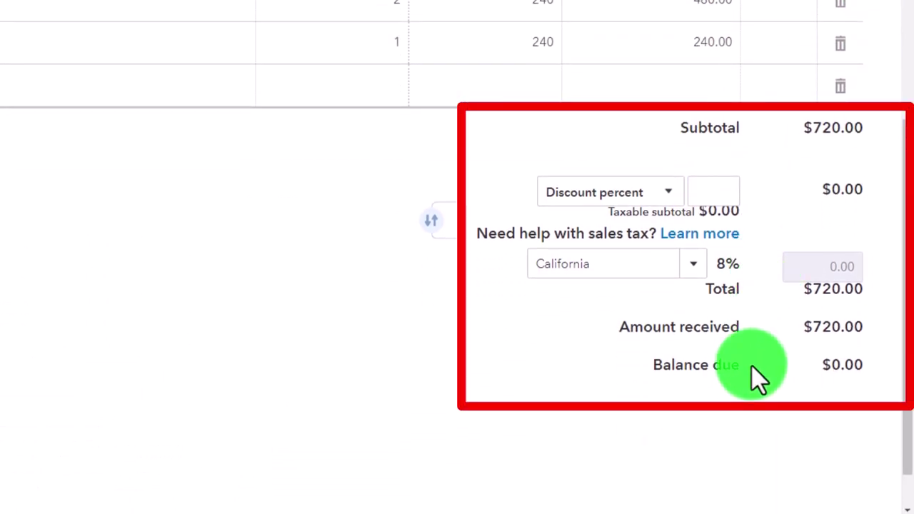
scroll(521, 347, "up", 5)
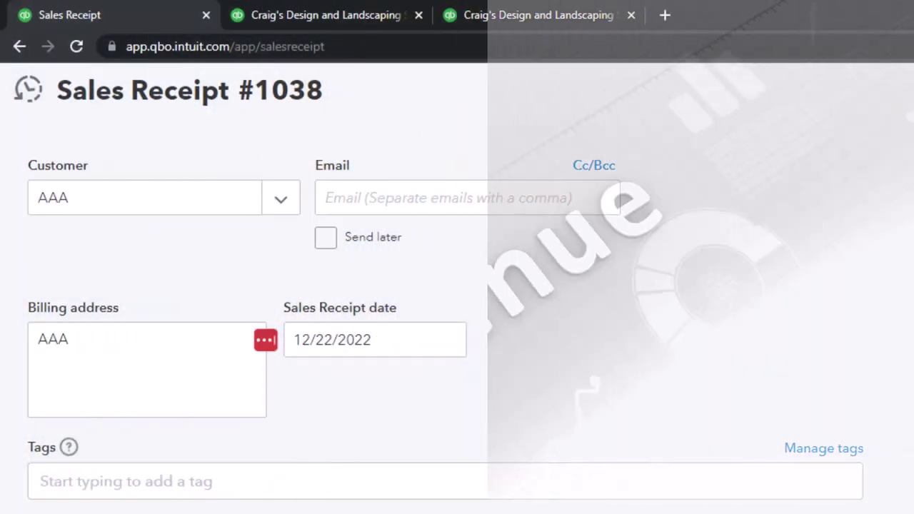
scroll(457, 286, "down", 2)
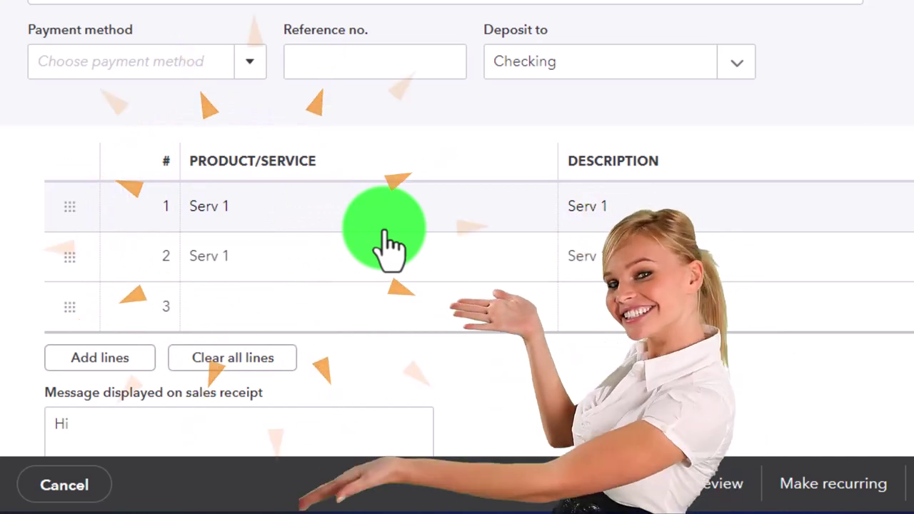
scroll(386, 246, "down", 1)
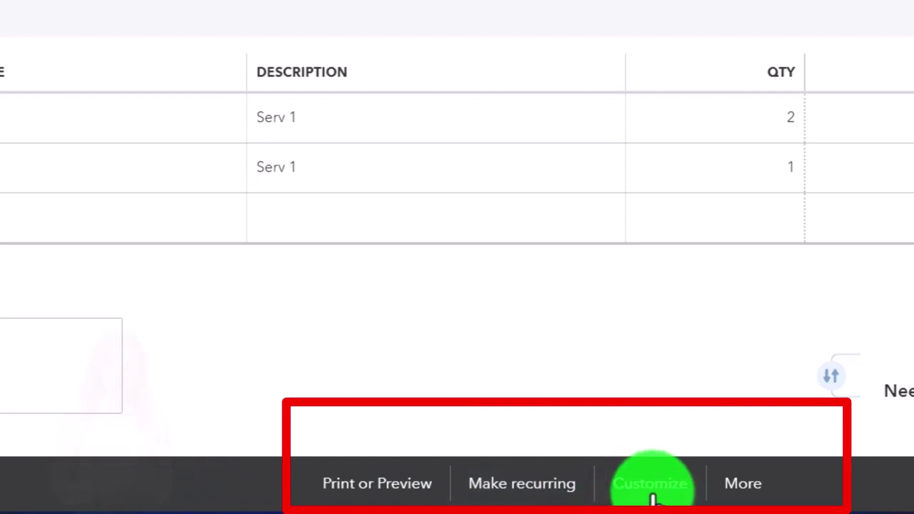
left_click(740, 492)
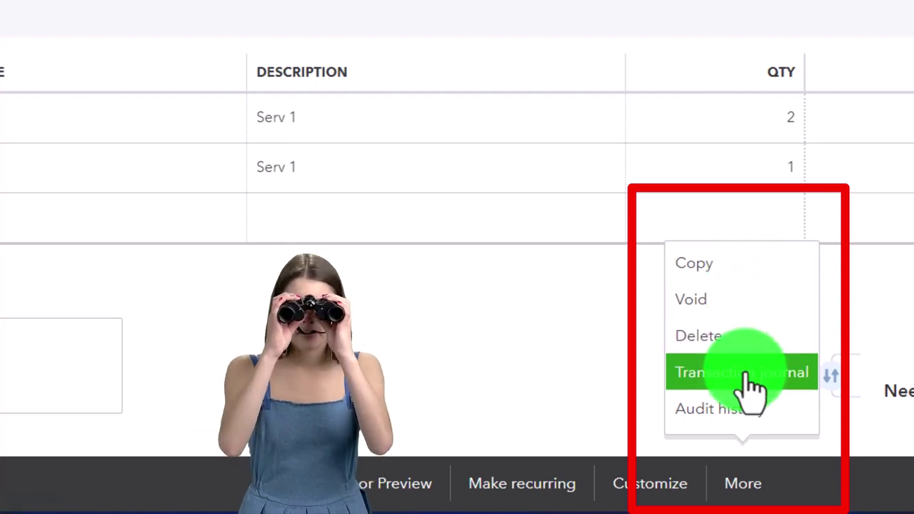
left_click(605, 394)
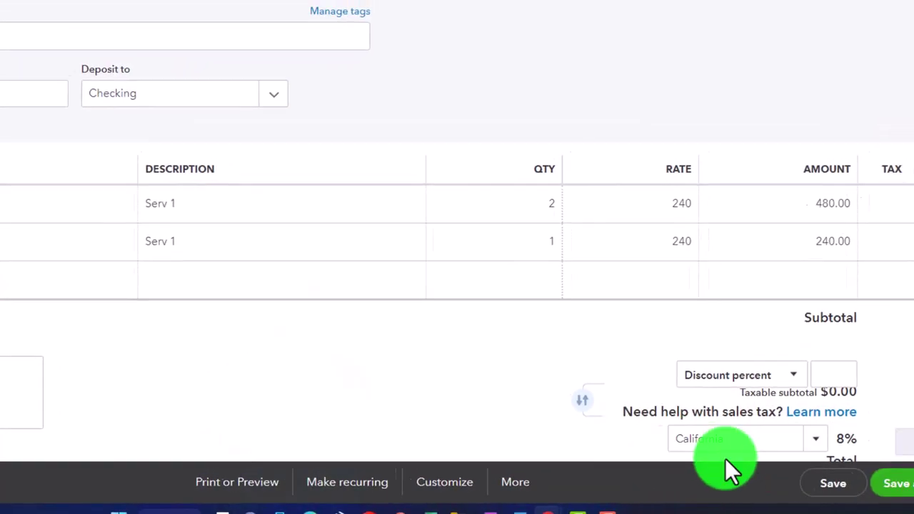
left_click(821, 484)
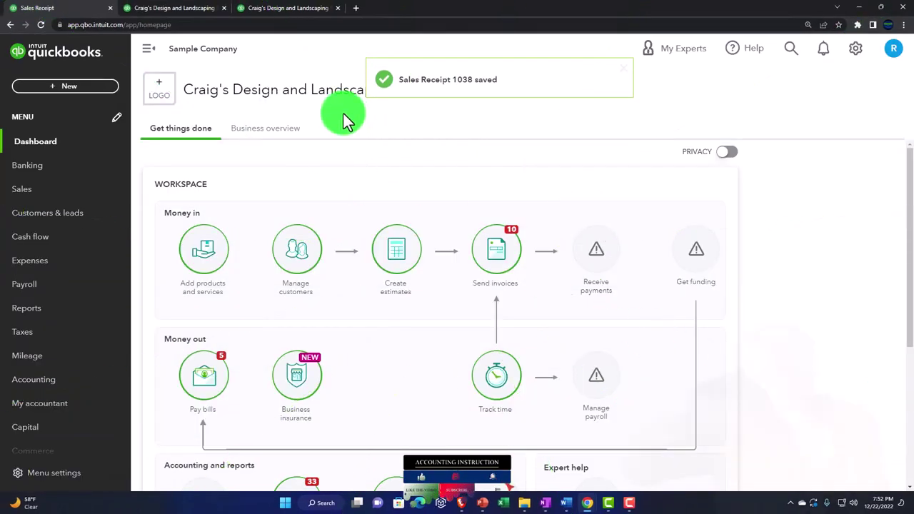
Rerun the Balance Sheet report and check the bank accounts in its current assets section
left_click(173, 13)
scroll(219, 253, "up", 3)
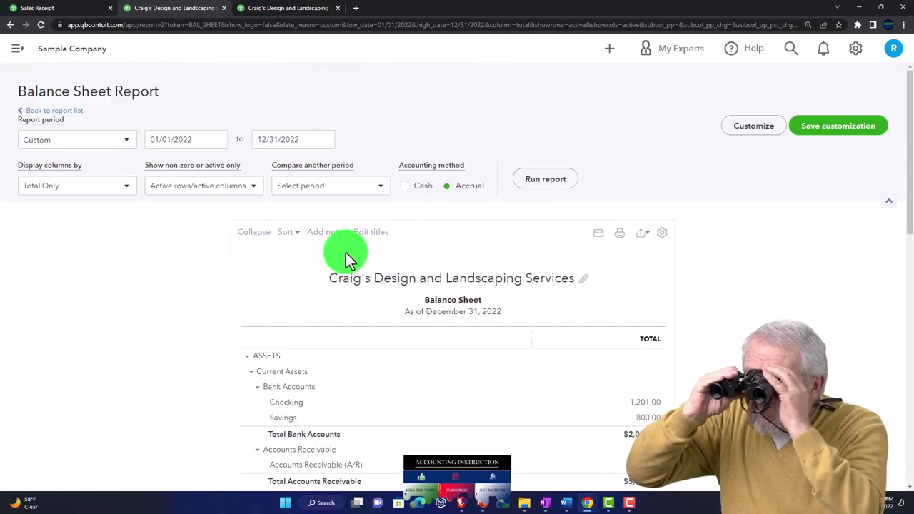
scroll(242, 293, "down", 2)
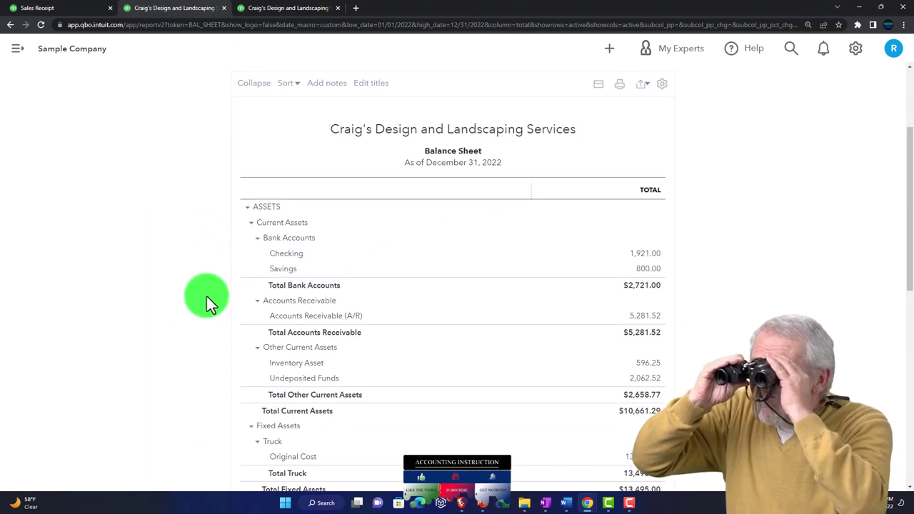
key("ctrl+plus")
scroll(162, 285, "down", 1)
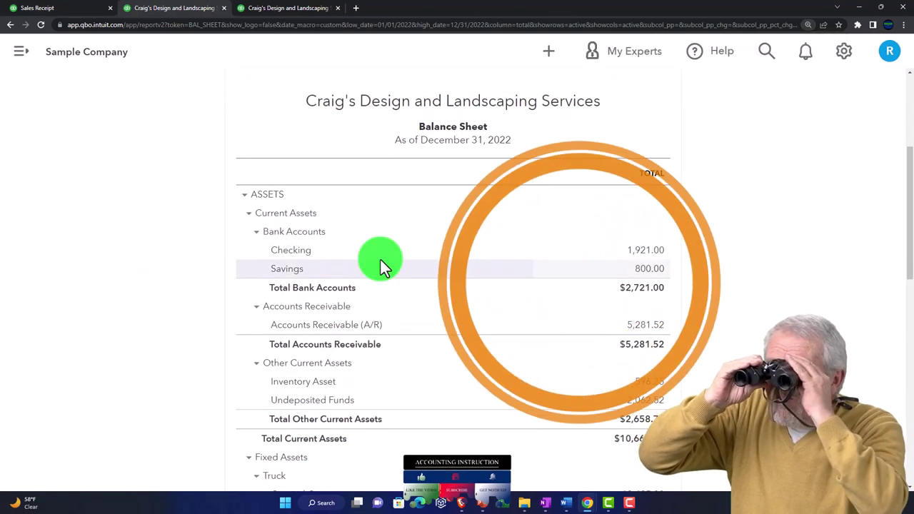
Open the transaction detail behind the Checking balance, inspect customer AAA's sales receipt from it, and close the receipt
left_click(632, 253)
scroll(630, 254, "down", 10)
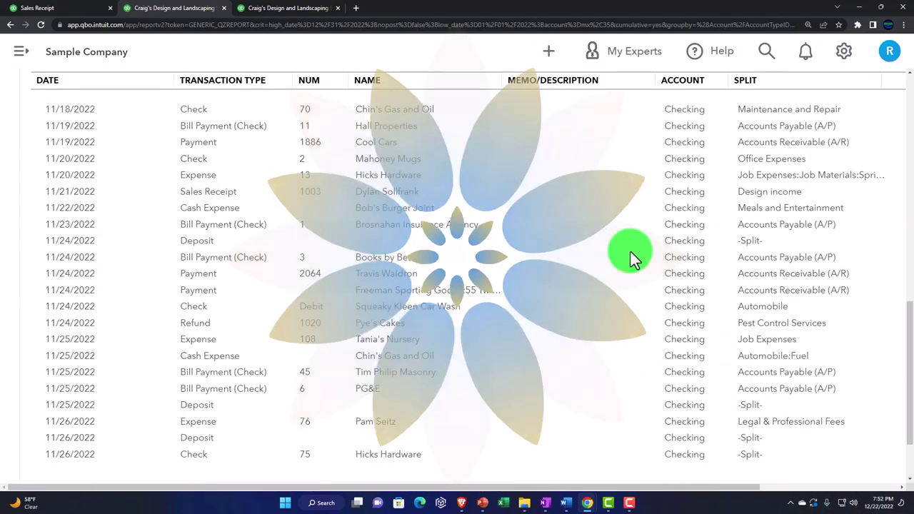
key("ctrl+minus")
key("ctrl+minus")
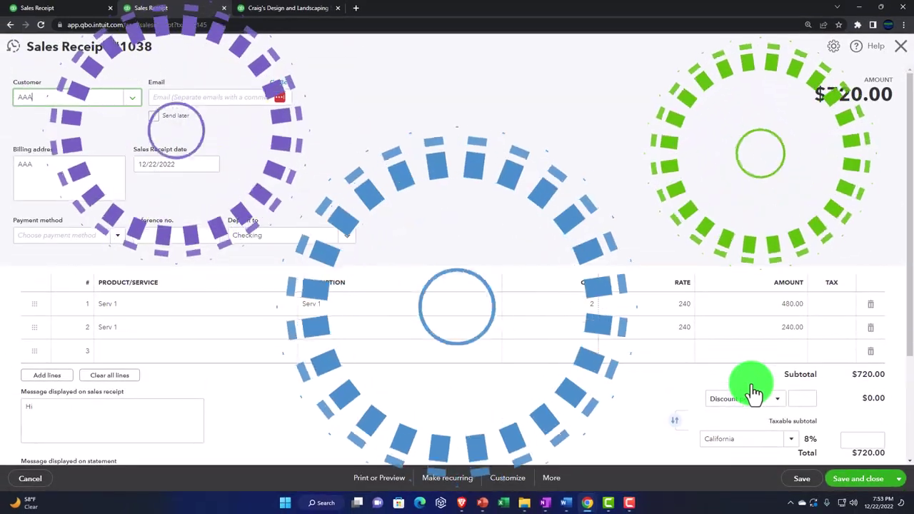
left_click(902, 47)
key("ctrl+plus")
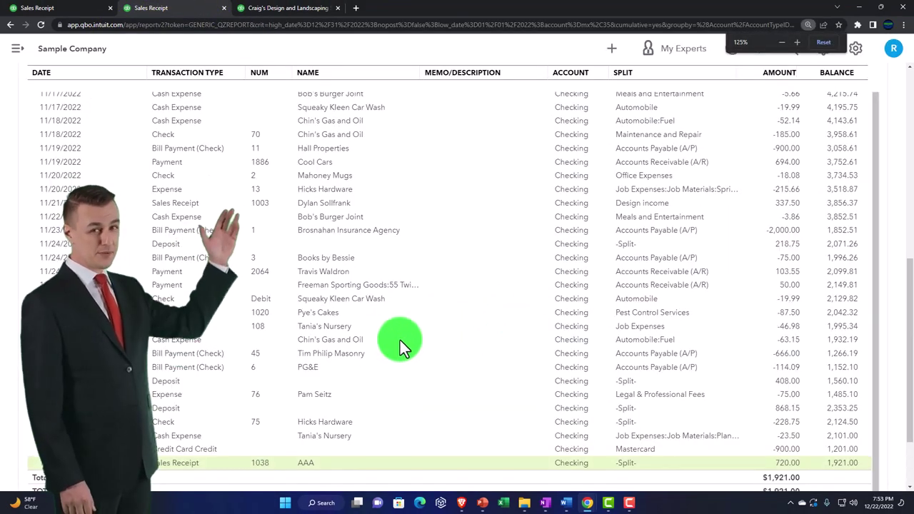
Review the transaction types in the Checking transaction report and return to the Balance Sheet summary
scroll(397, 340, "down", 2)
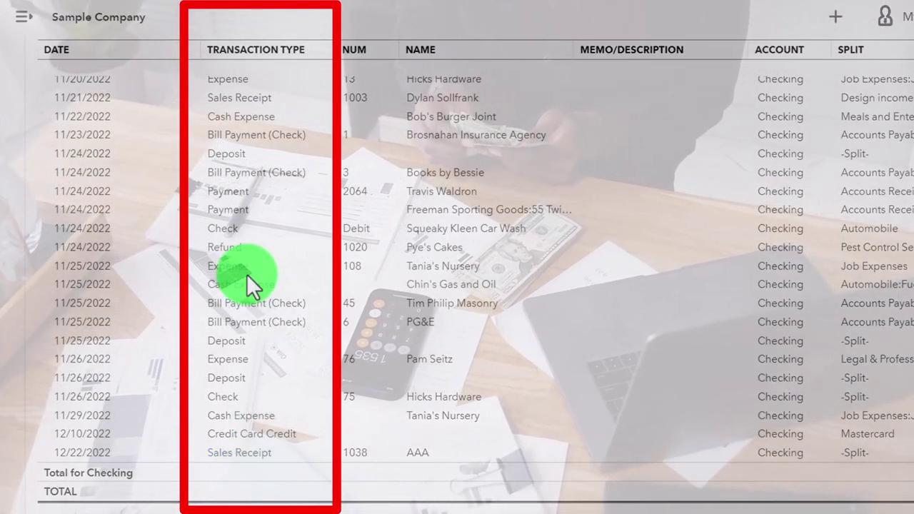
left_click(248, 276)
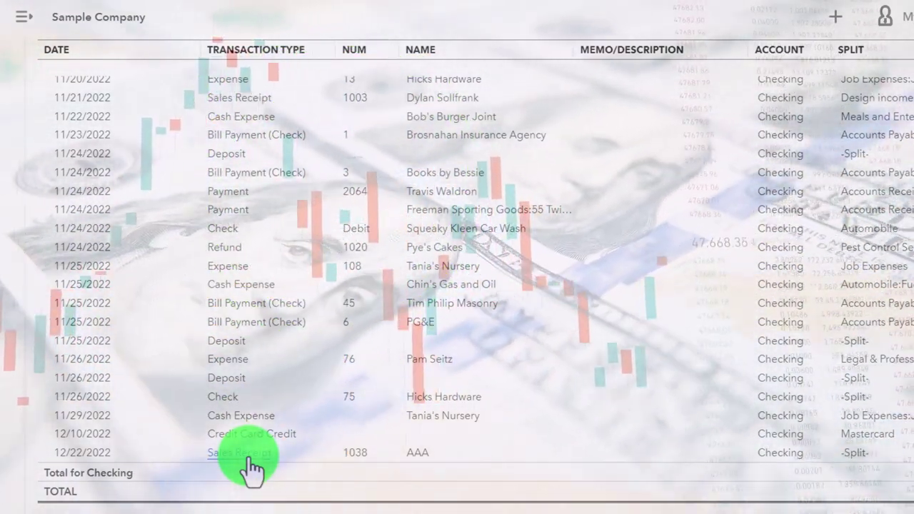
scroll(20, 409, "up", 10)
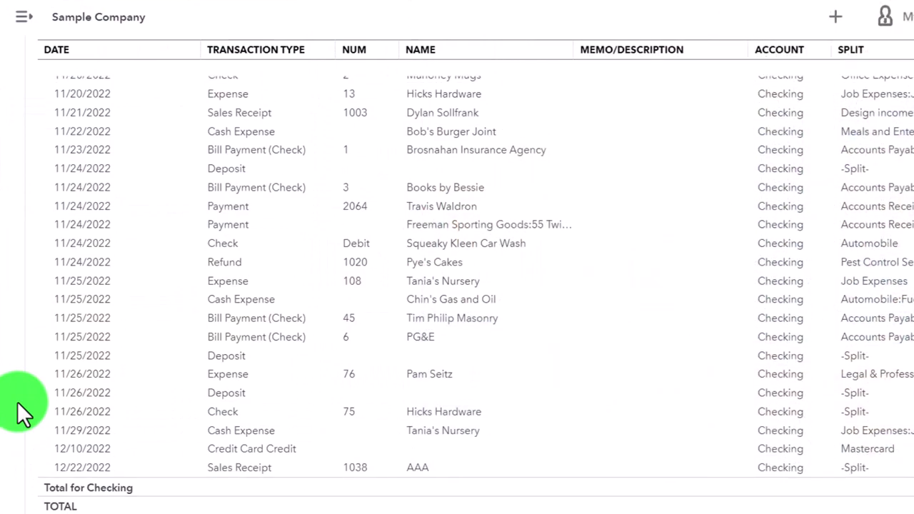
scroll(21, 390, "up", 2)
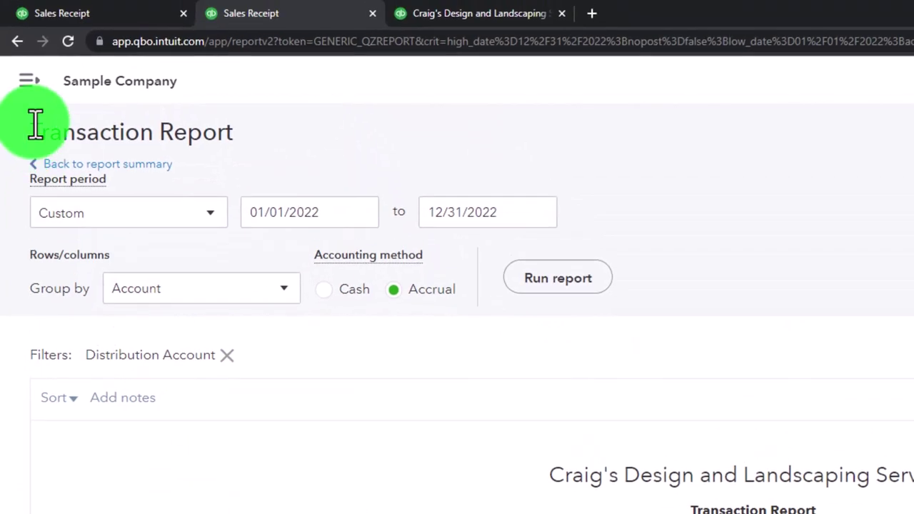
left_click(57, 141)
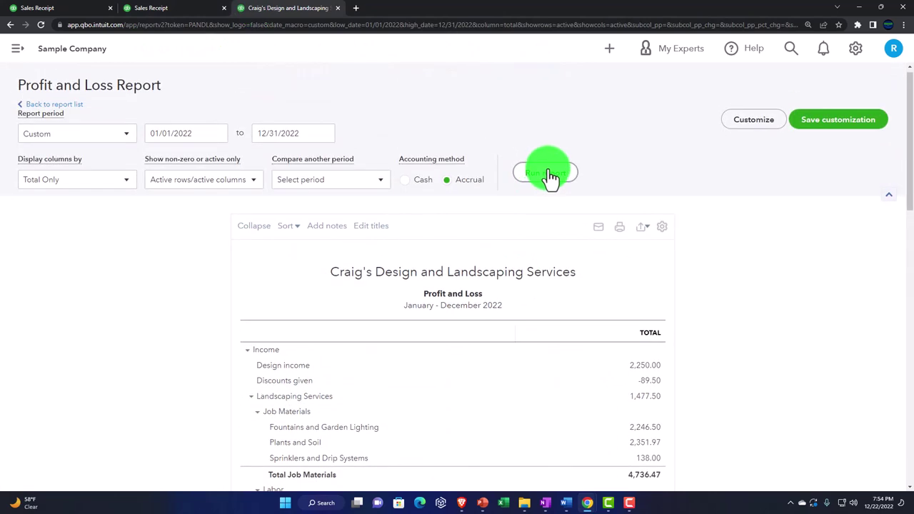
Rerun the Profit and Loss report and locate the Services account in the income section
scroll(465, 288, "down", 2)
key("ctrl+plus")
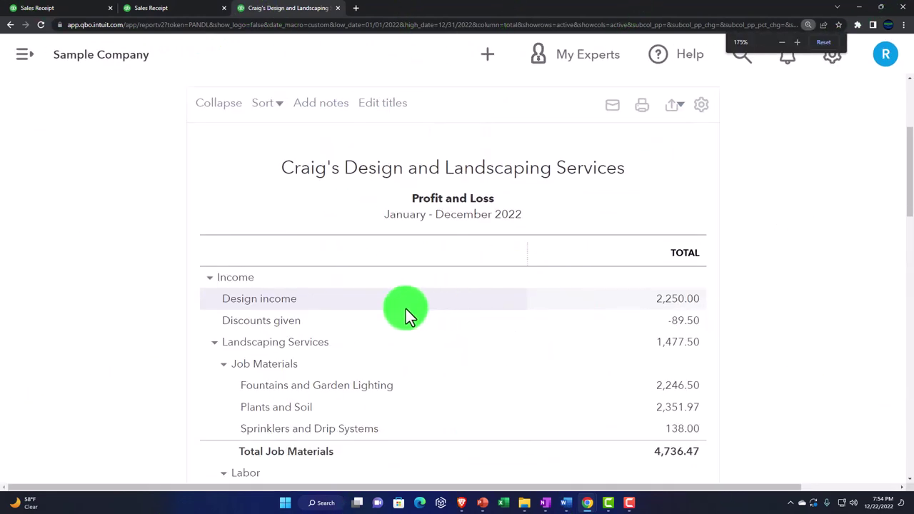
scroll(222, 320, "down", 3)
scroll(200, 327, "down", 2)
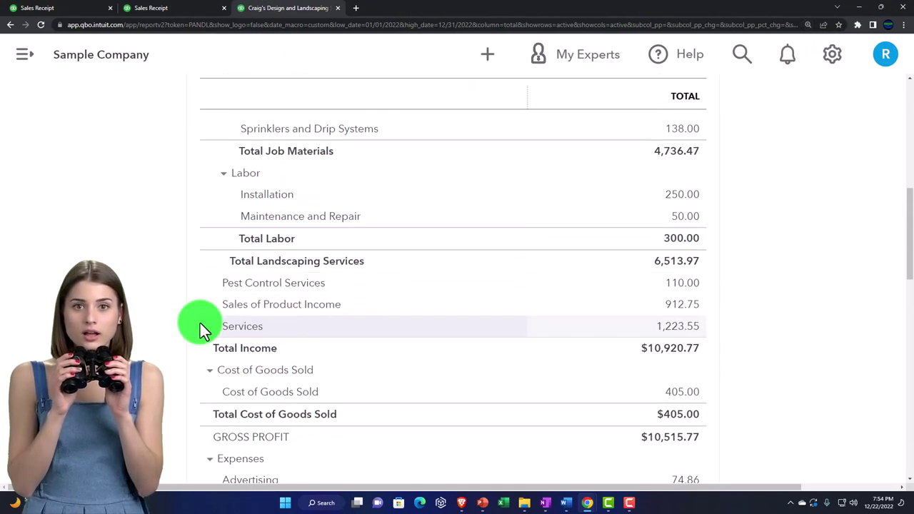
scroll(197, 326, "up", 2)
scroll(194, 324, "up", 2)
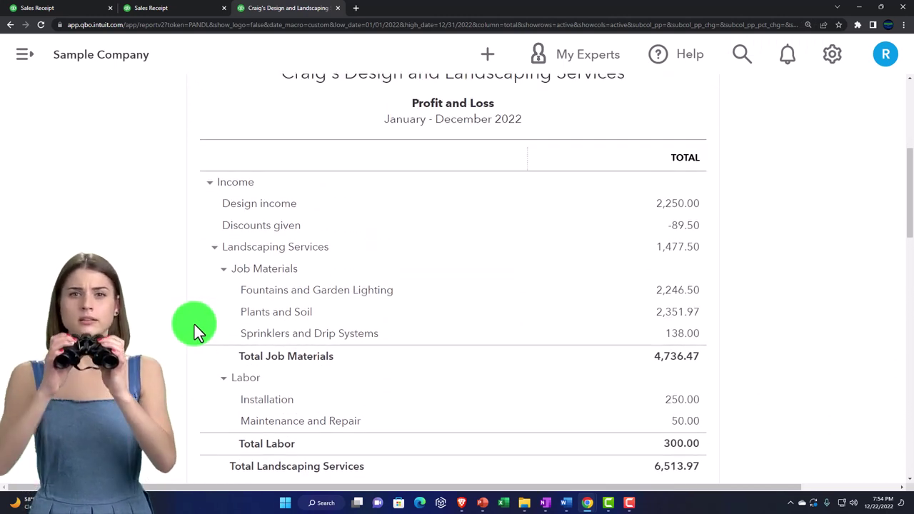
scroll(194, 325, "down", 3)
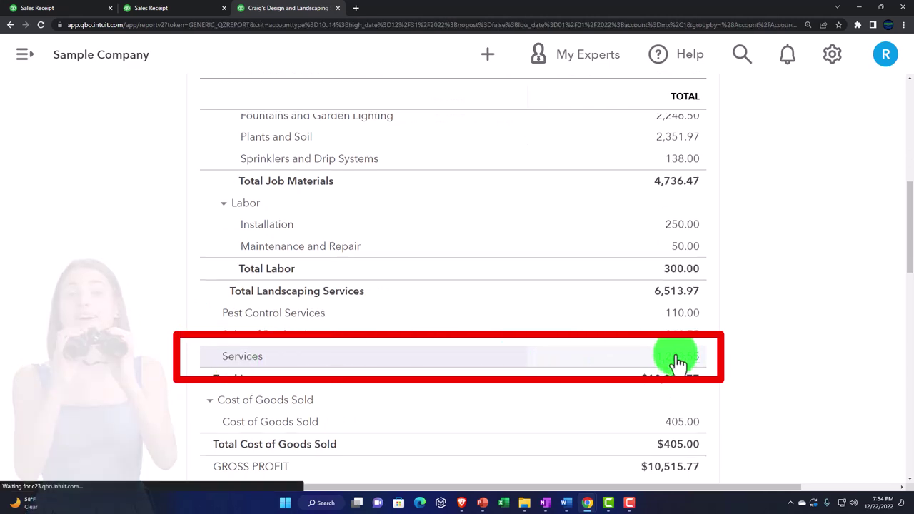
Open the transaction detail behind Services income, inspect customer AAA's sales receipt from it, and close the receipt
left_click(675, 357)
key("ctrl+minus")
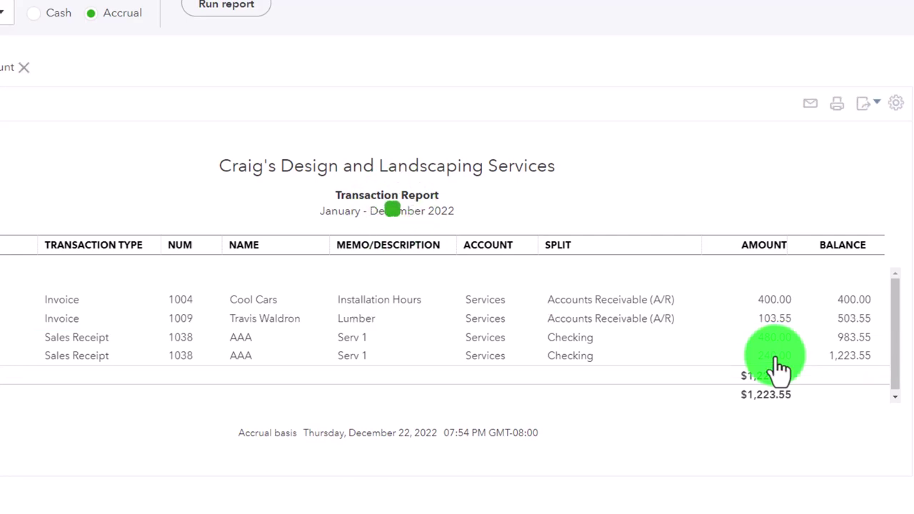
left_click(779, 361)
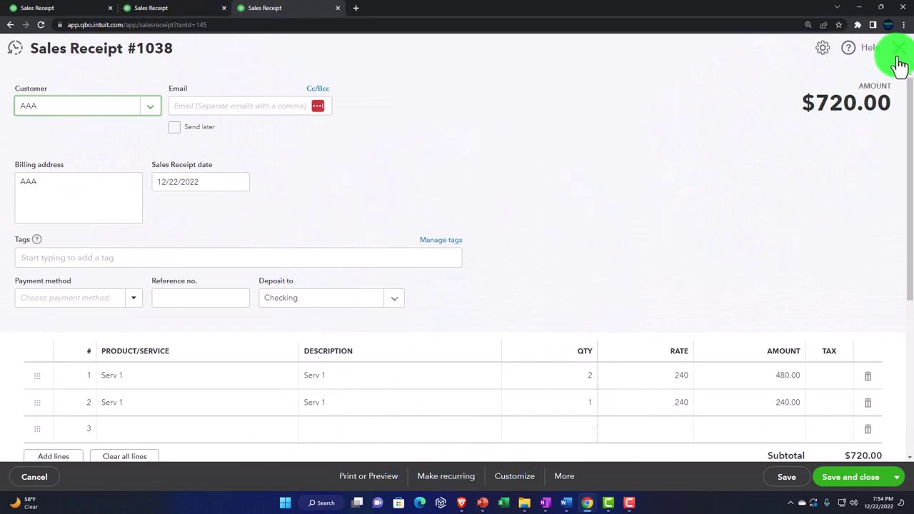
left_click(890, 63)
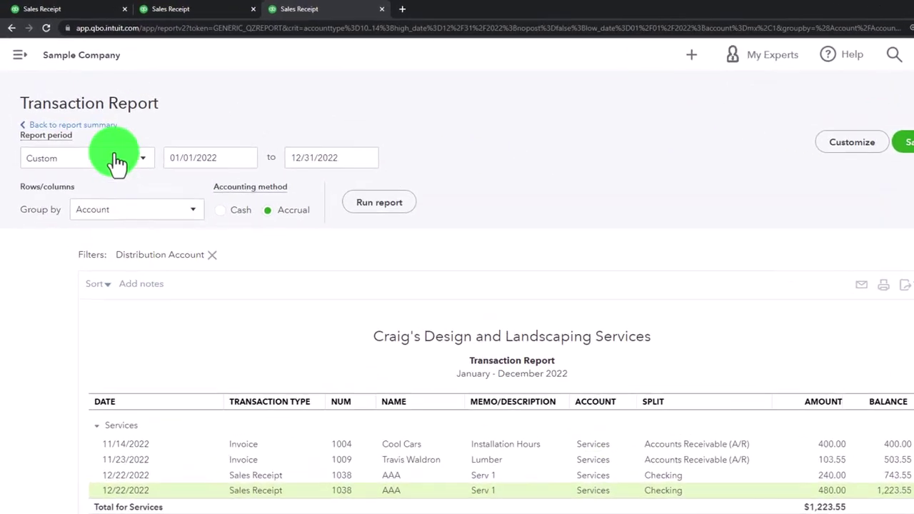
Return to the Profit and Loss summary and look over its income and expense accounts
left_click(147, 189)
scroll(146, 189, "down", 5)
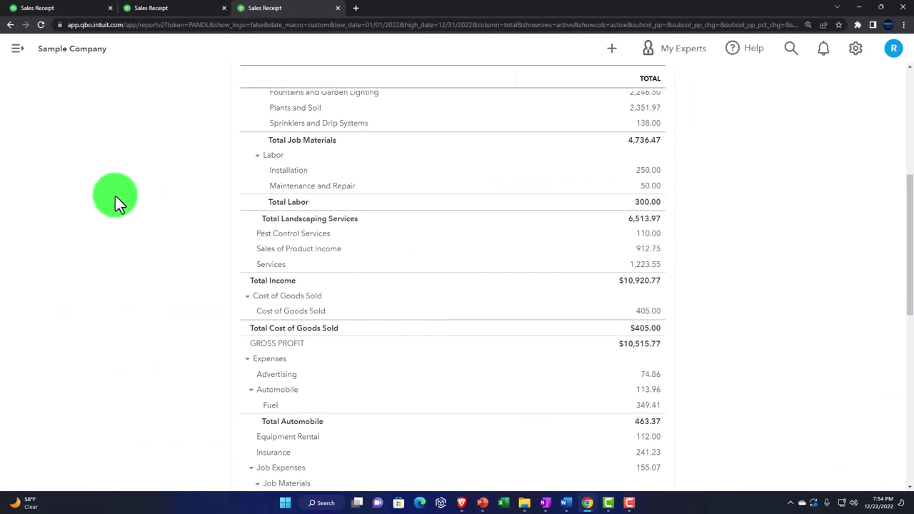
scroll(120, 213, "up", 5)
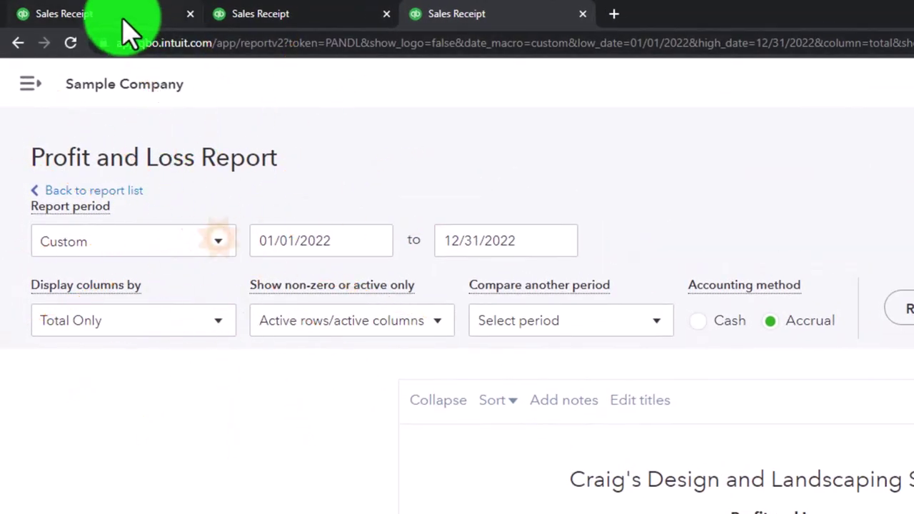
Open the list of all sales transactions and filter it to the Sales Receipts type
left_click(124, 18)
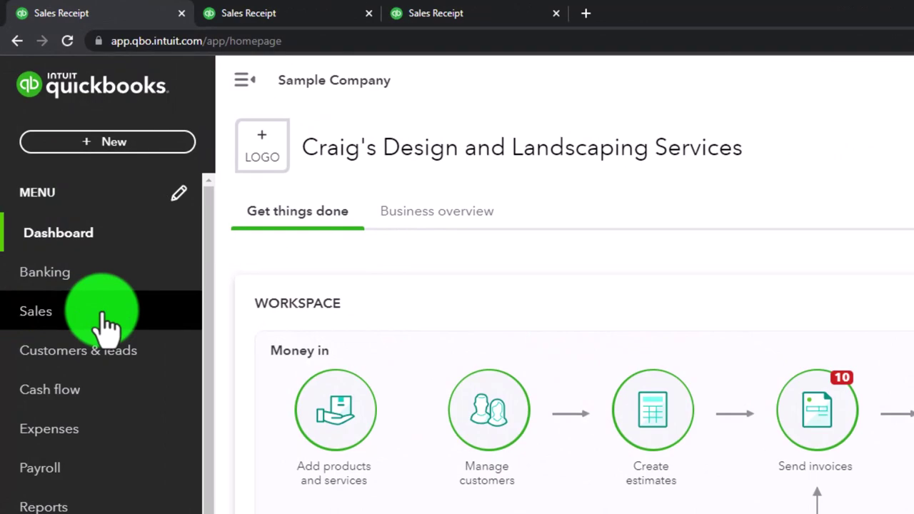
left_click(104, 316)
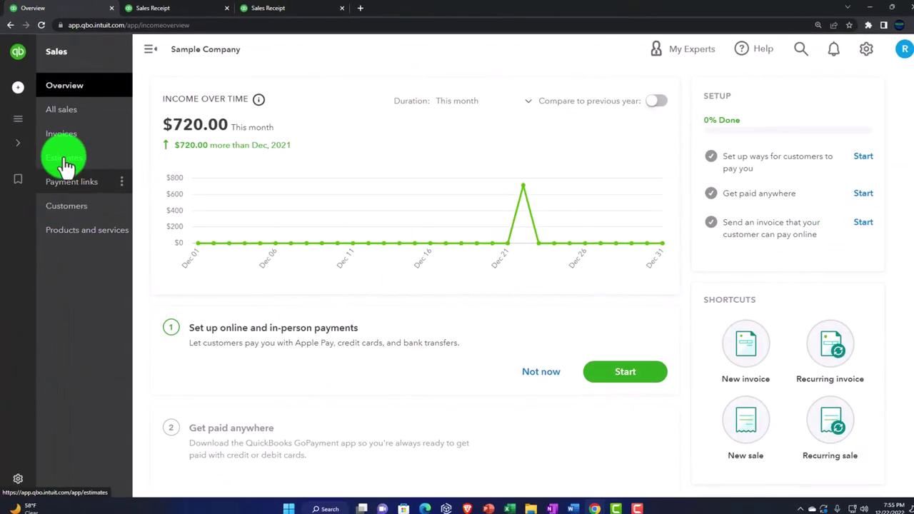
left_click(109, 184)
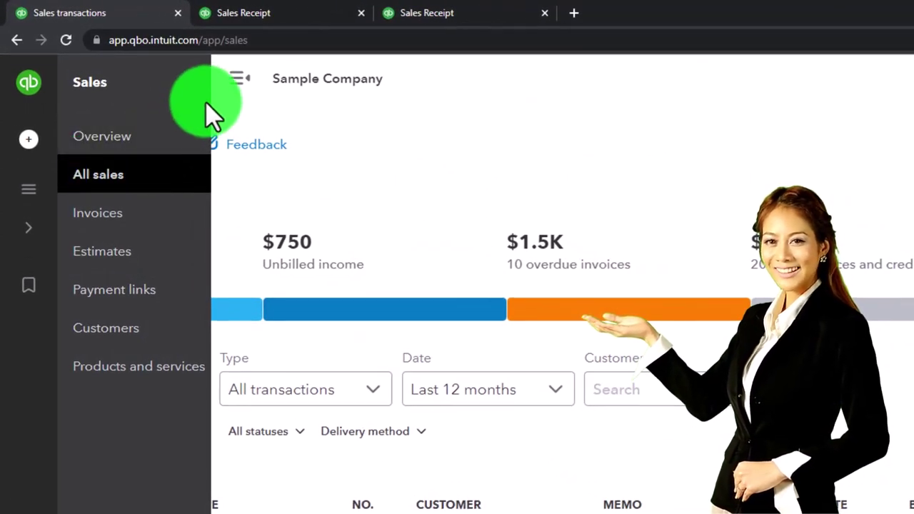
left_click(239, 77)
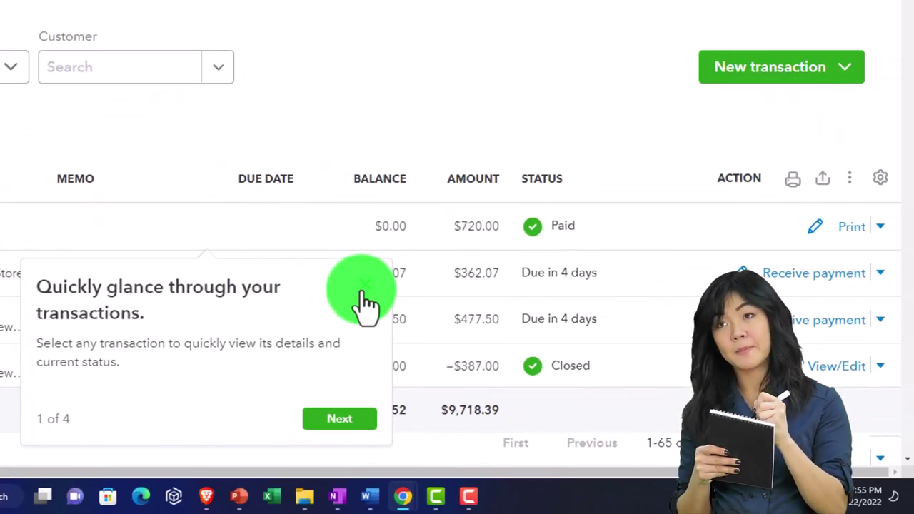
left_click(735, 505)
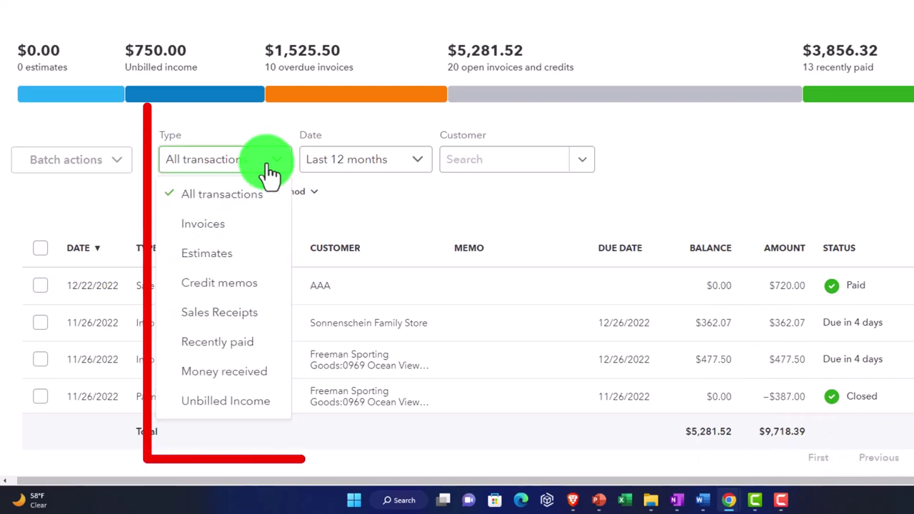
left_click(230, 314)
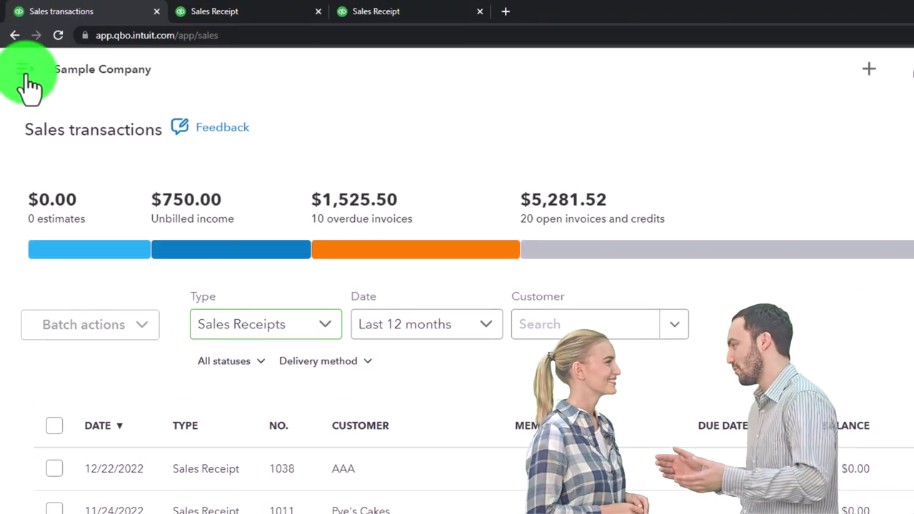
Open the customer list and look at customer AAA's transactions
left_click(24, 72)
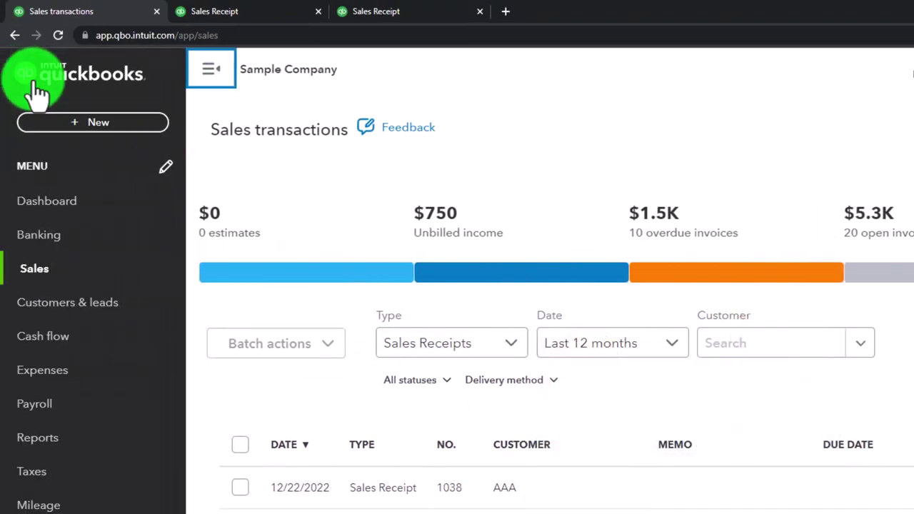
left_click(34, 270)
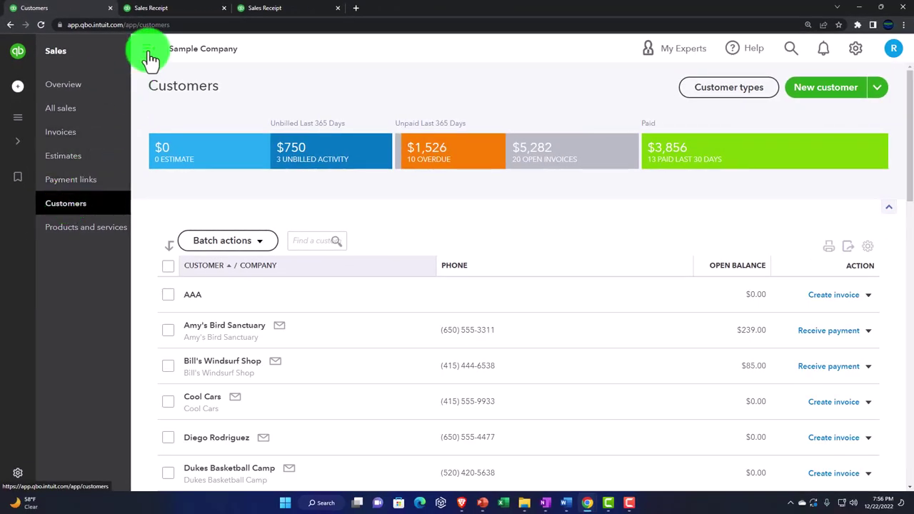
left_click(149, 51)
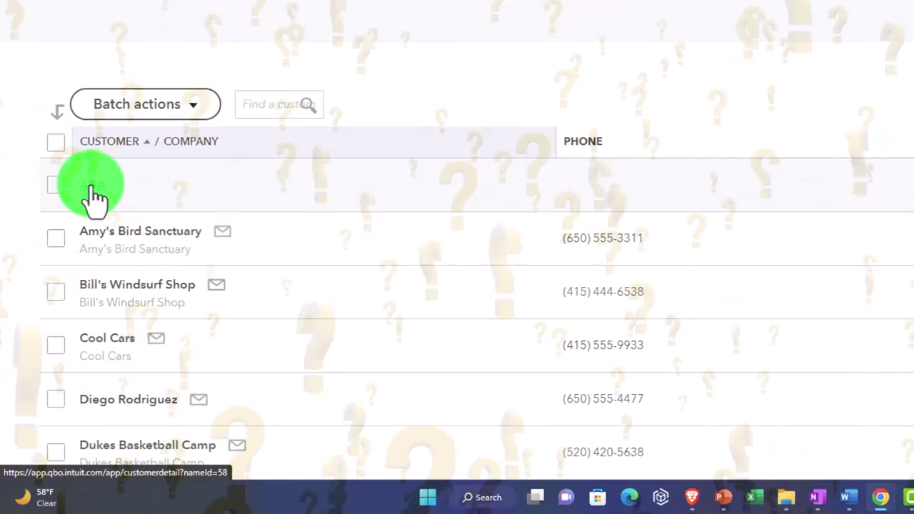
left_click(91, 187)
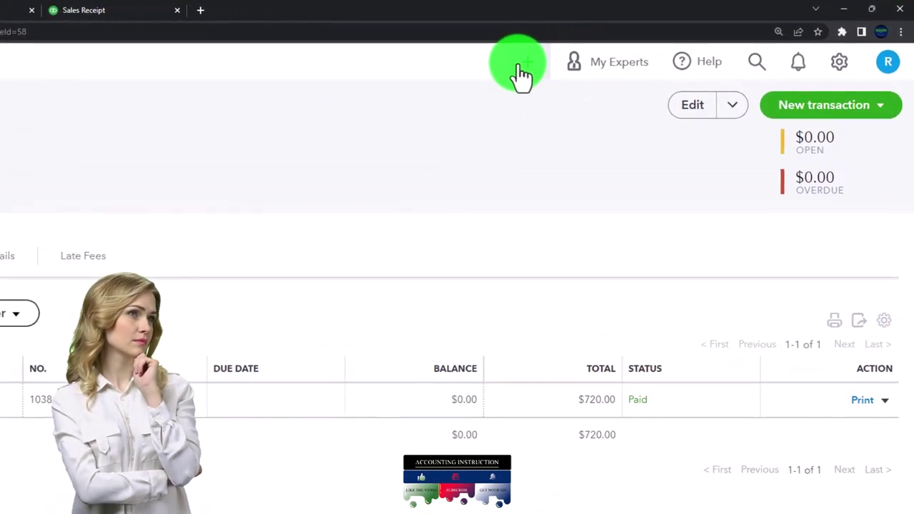
left_click(522, 71)
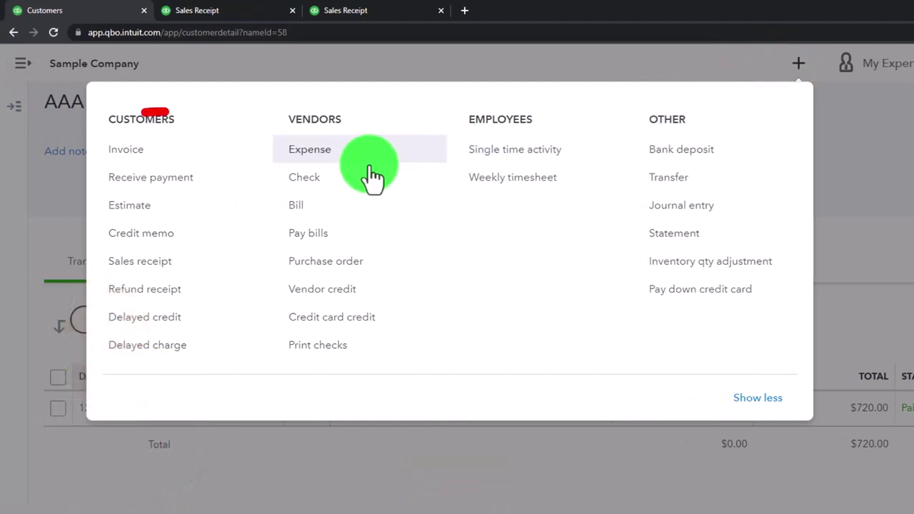
left_click(131, 158)
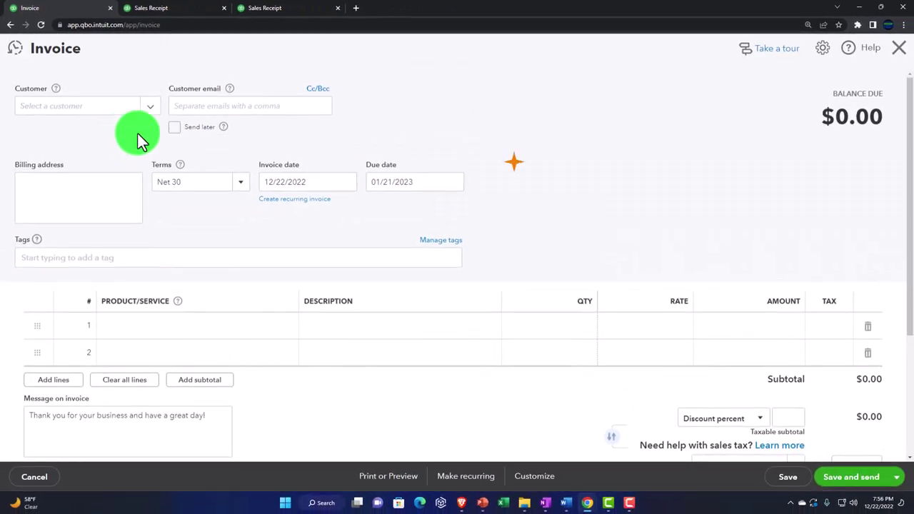
left_click(898, 57)
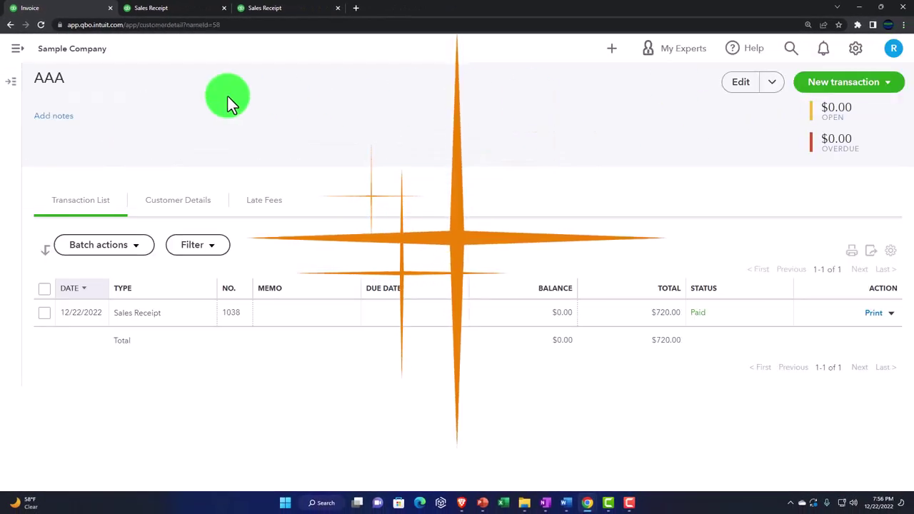
Start a new sales receipt and add BBB as a new customer on it
left_click(613, 48)
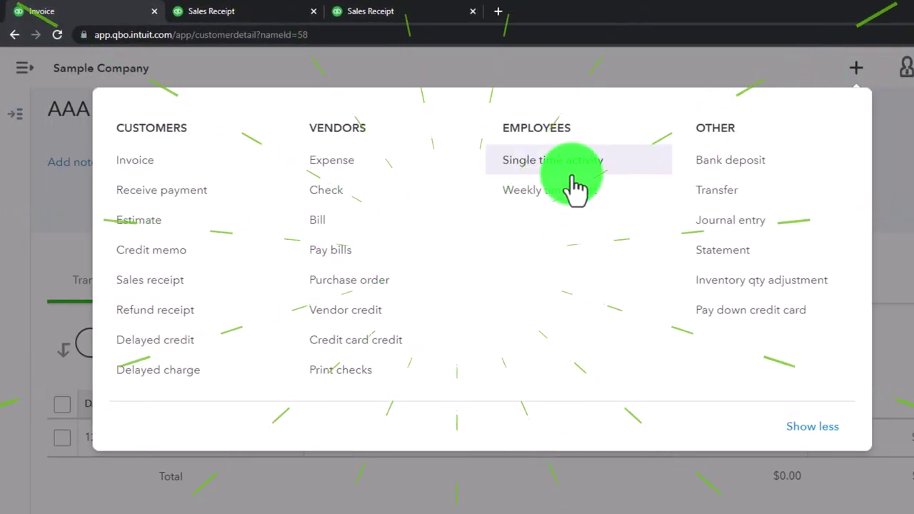
left_click(150, 280)
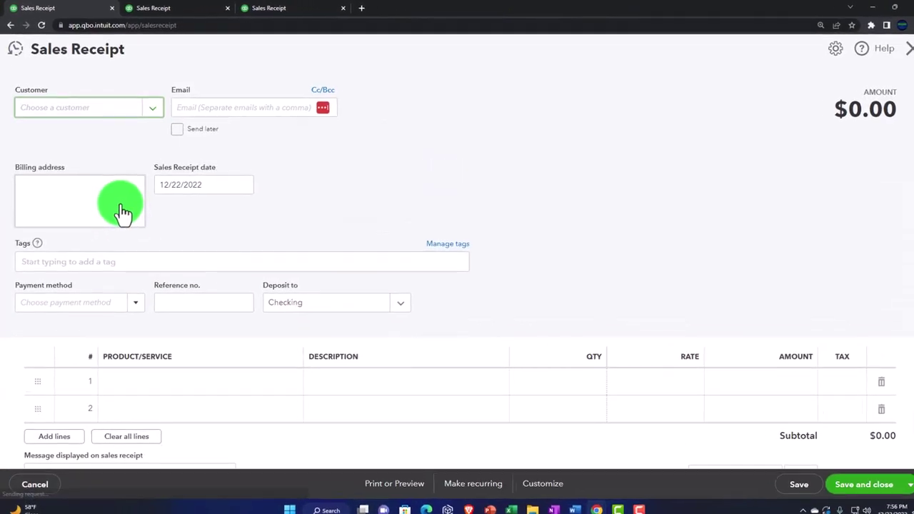
type("BBB")
key("Return")
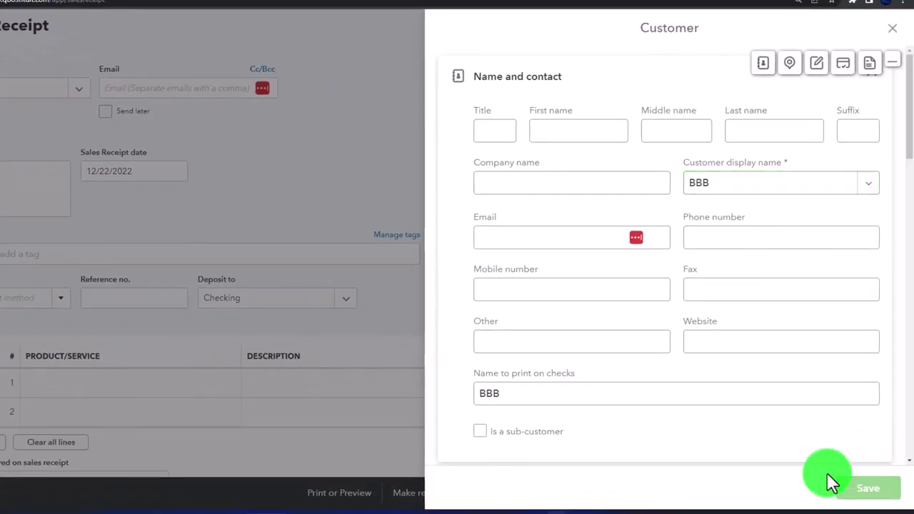
left_click(829, 474)
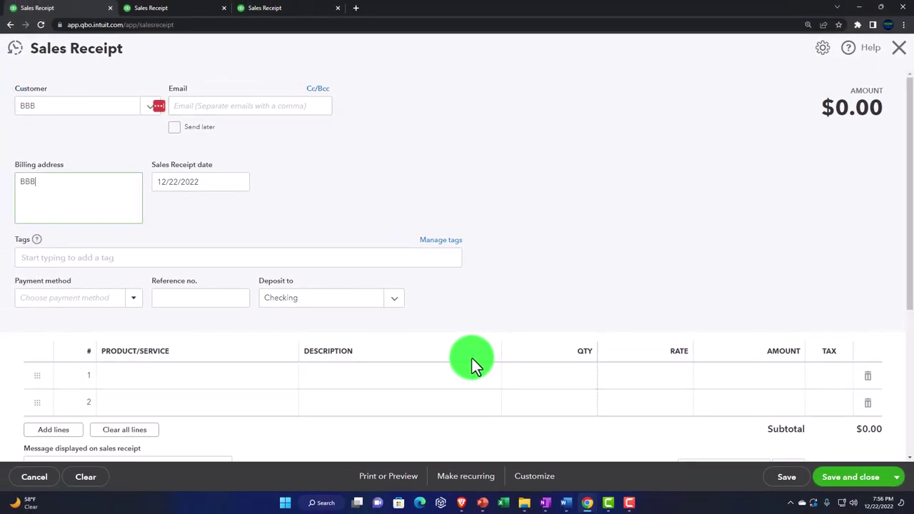
Set the receipt's payment method to Cash and its deposit account to Undeposited Funds
left_click(131, 300)
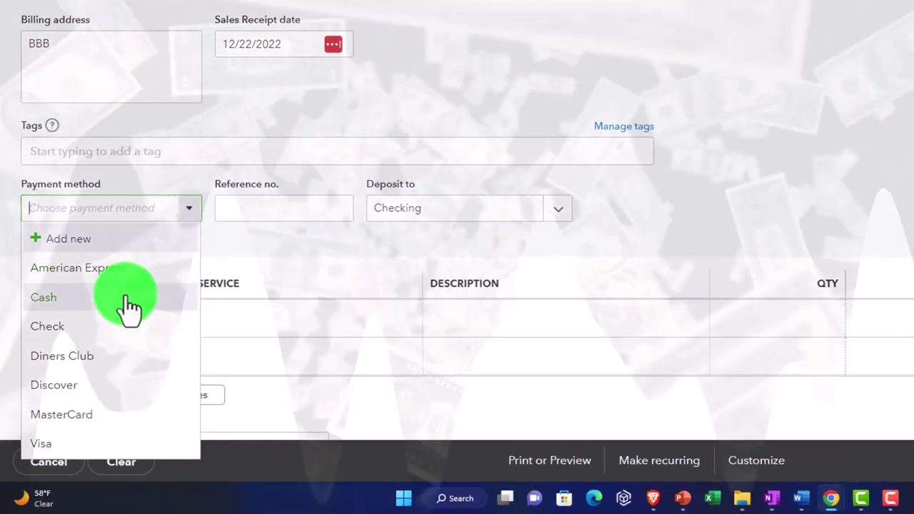
left_click(129, 307)
key("Tab")
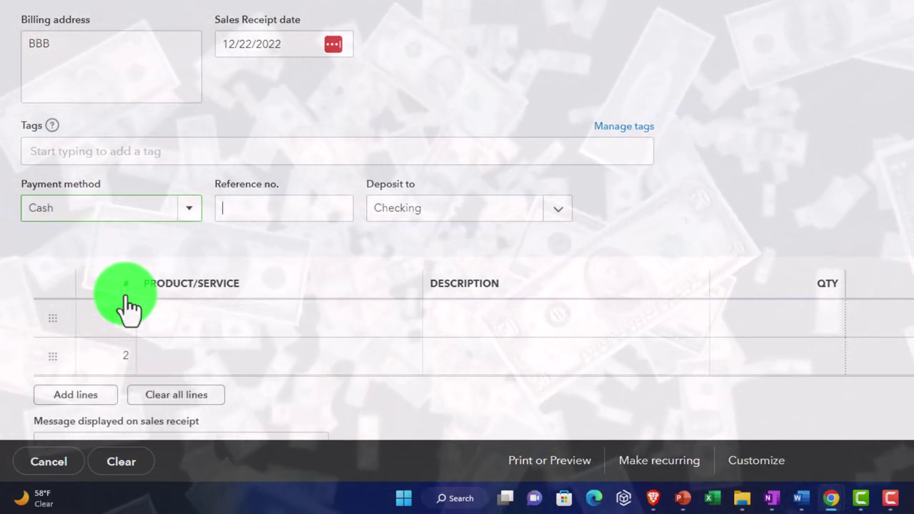
key("Tab")
scroll(255, 267, "down", 1)
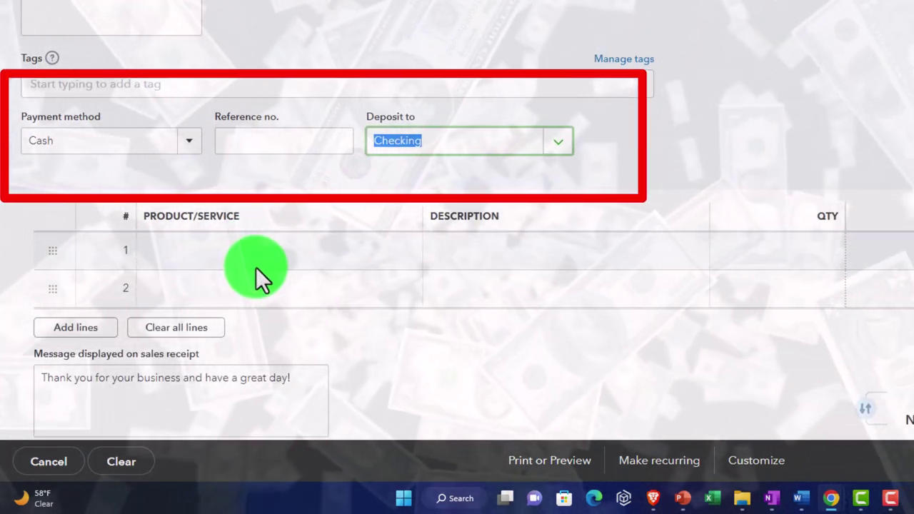
left_click(559, 142)
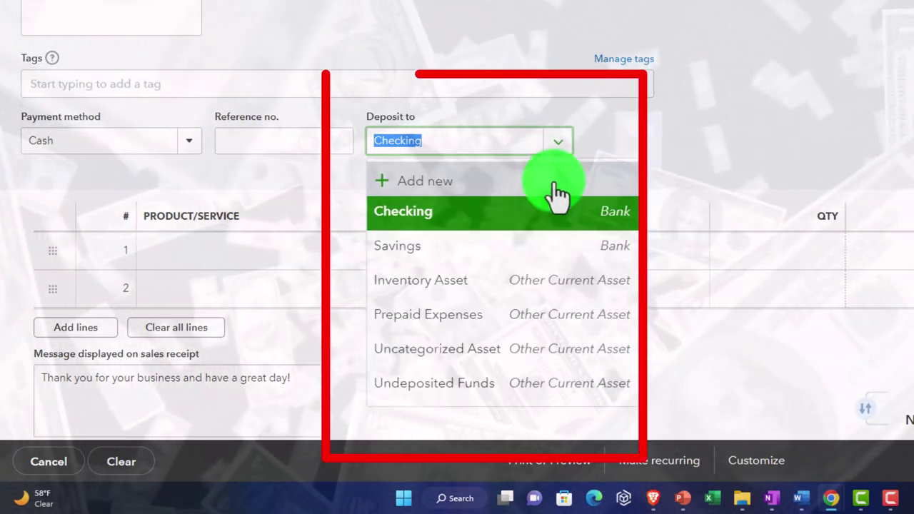
left_click(484, 400)
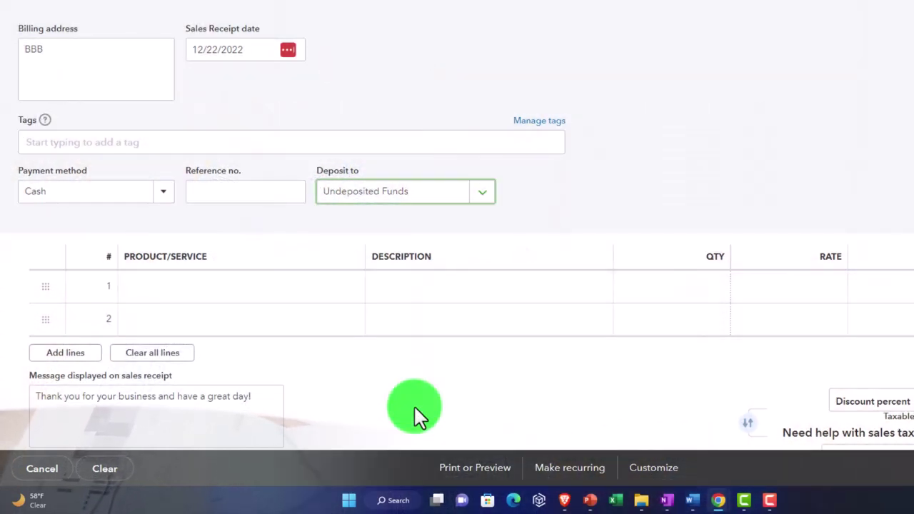
Add a new inventory product named Inv 1 from the receipt's first line
key("Tab")
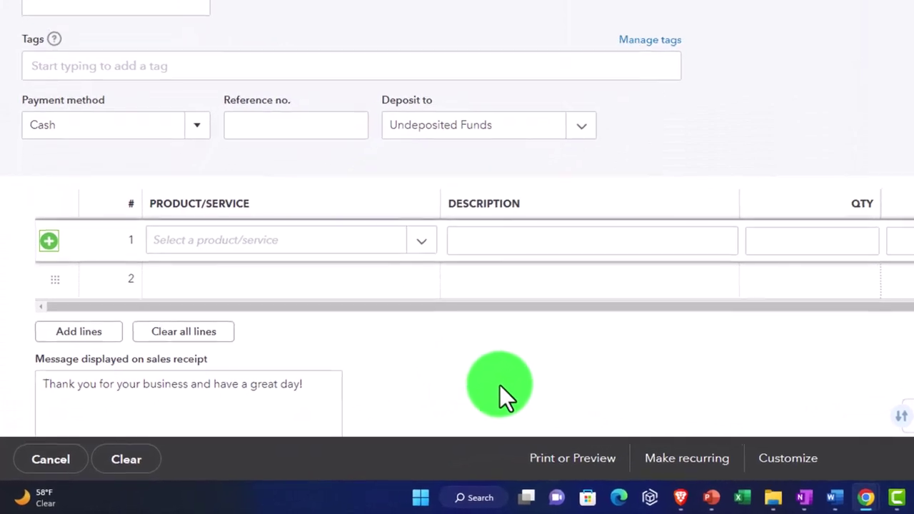
scroll(443, 280, "down", 1)
left_click(418, 177)
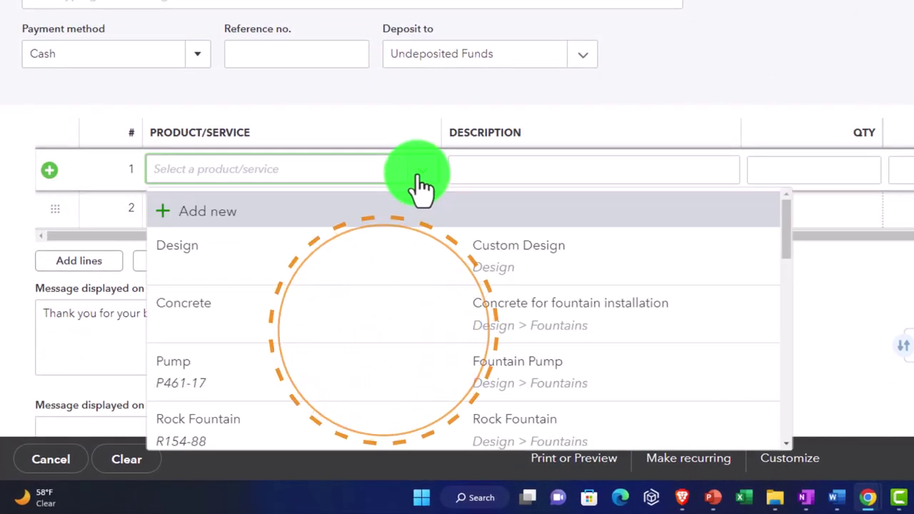
left_click(214, 212)
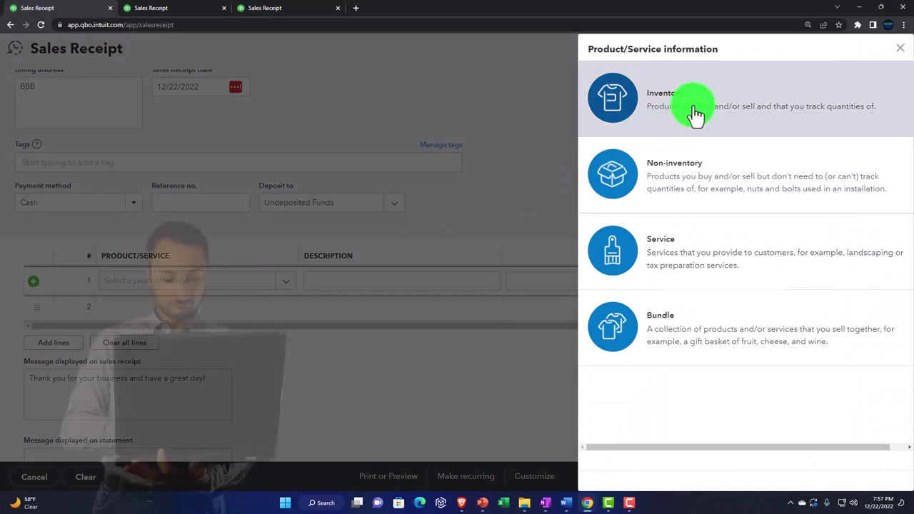
left_click(696, 115)
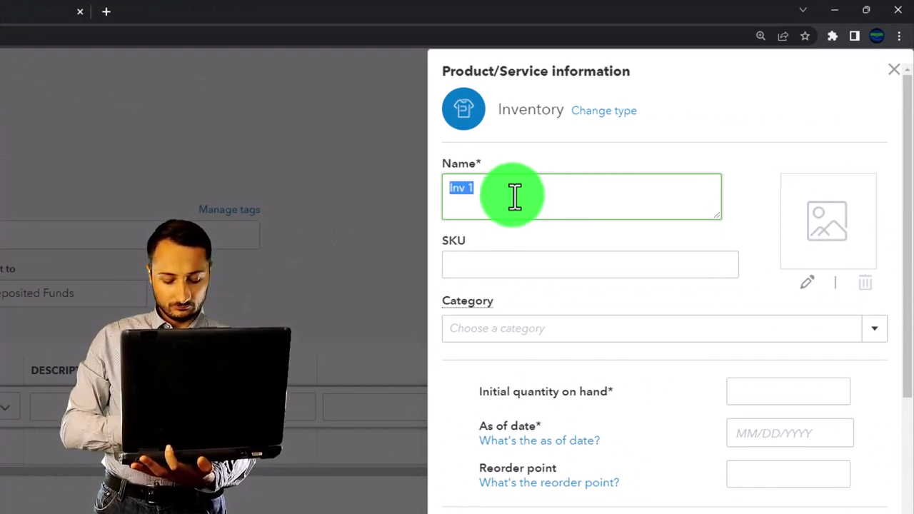
Give the product an initial quantity on hand of 10, an as-of date of 12/01/2022 and a reorder point of 0
scroll(559, 275, "down", 2)
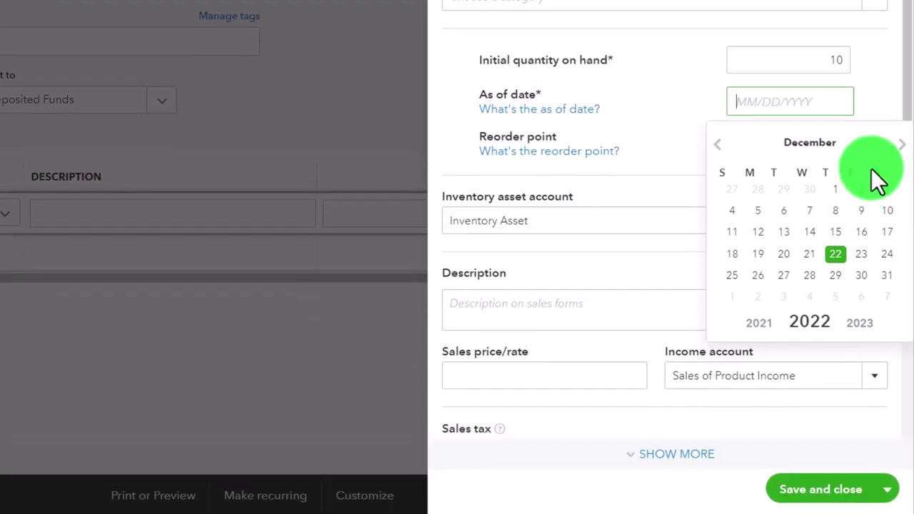
left_click(841, 187)
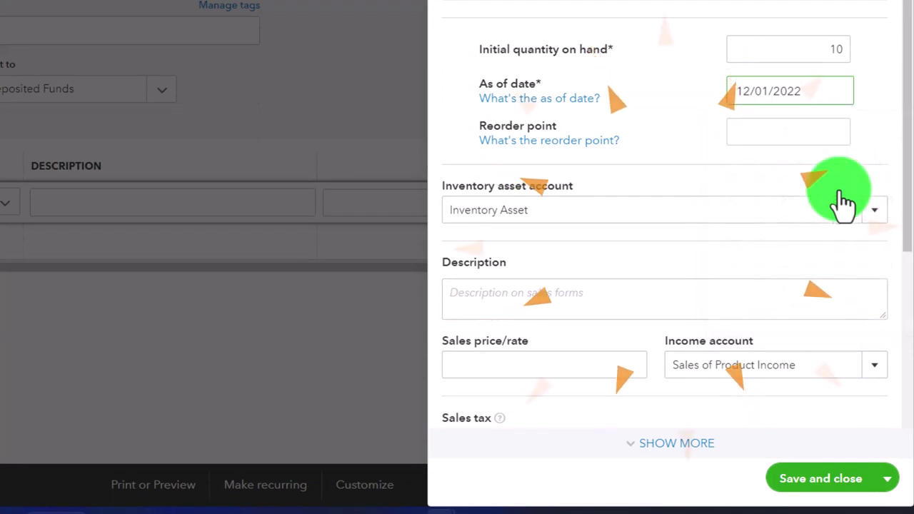
left_click(795, 137)
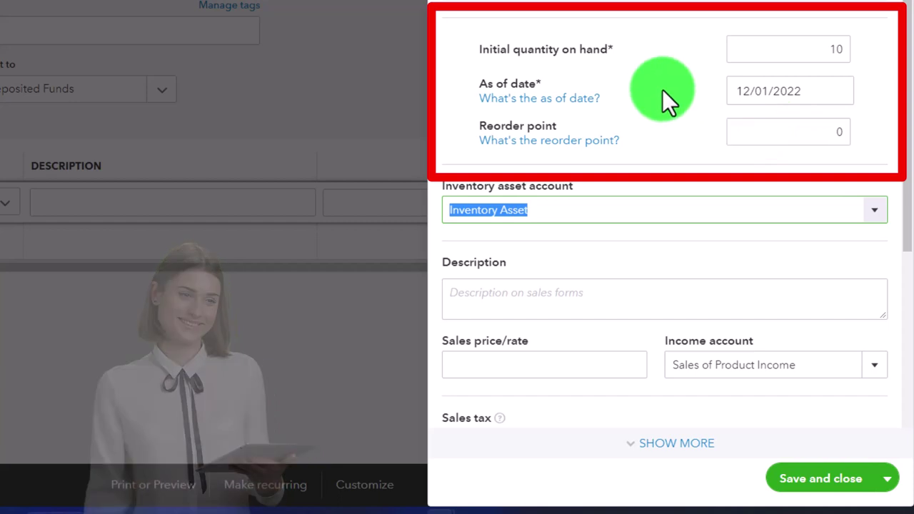
Enter Inv 1 as the product's sales description and set its sales price to 75
scroll(662, 90, "down", 1)
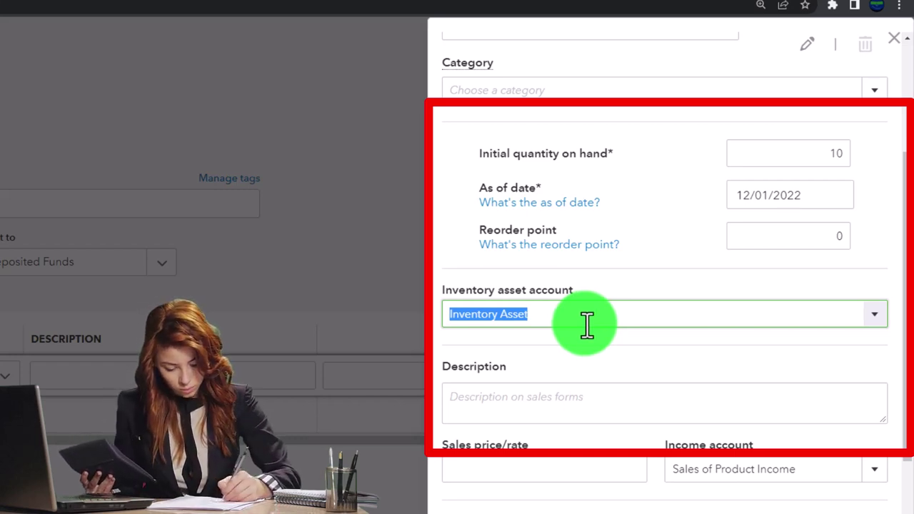
scroll(586, 322, "down", 1)
left_click(535, 343)
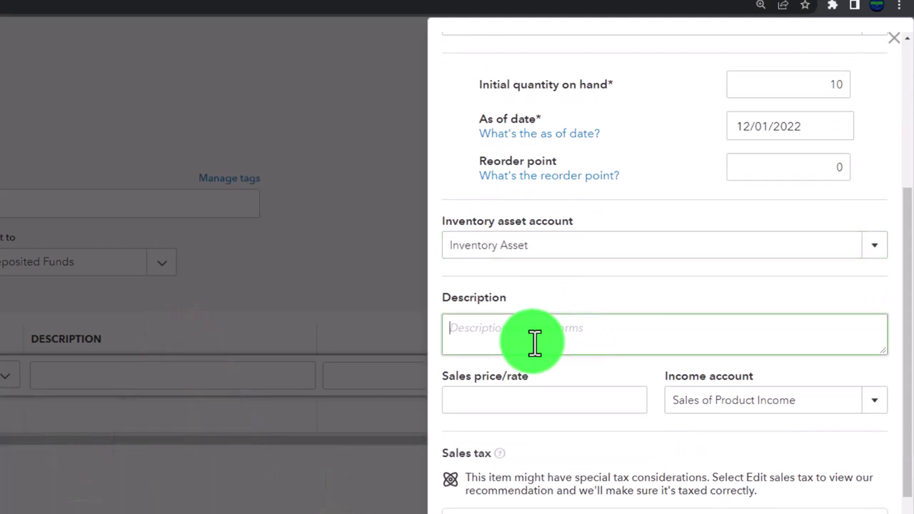
scroll(535, 343, "down", 2)
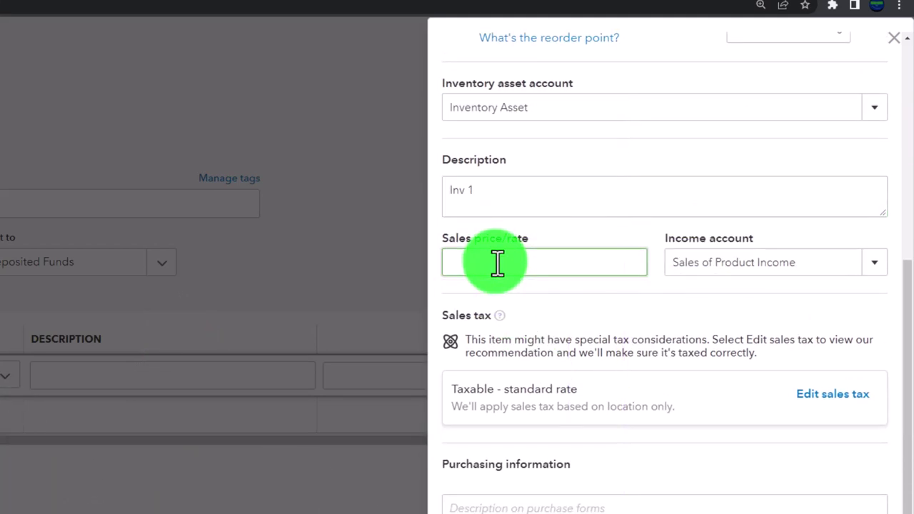
type("75")
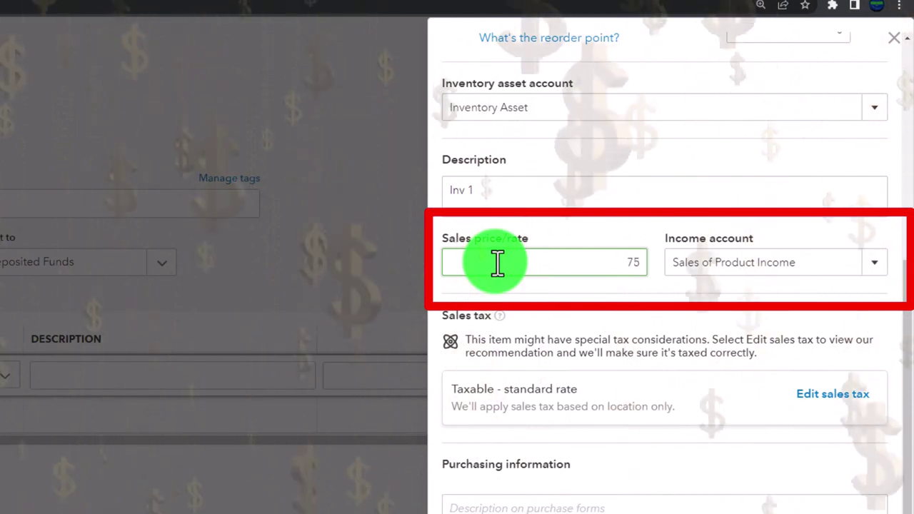
key("Tab")
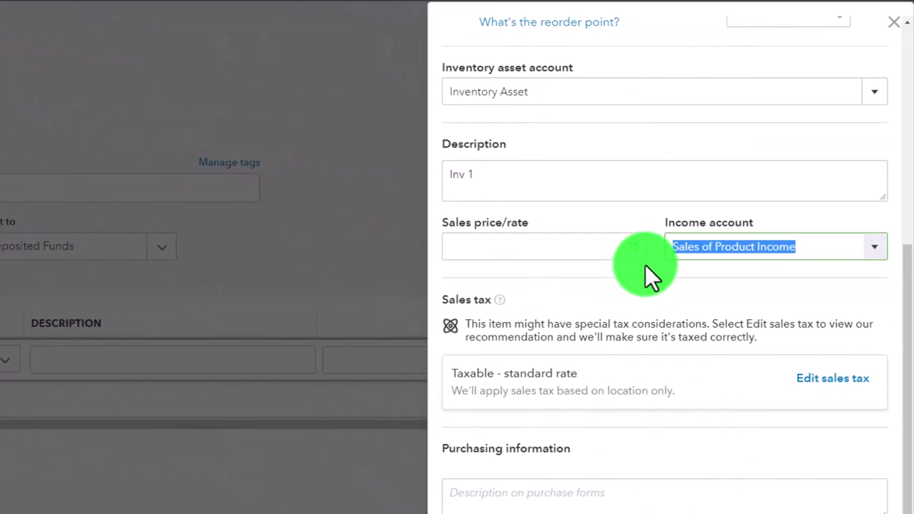
Review the product's sales tax categories and keep the option Taxable—based on location only
scroll(645, 264, "down", 1)
left_click(815, 303)
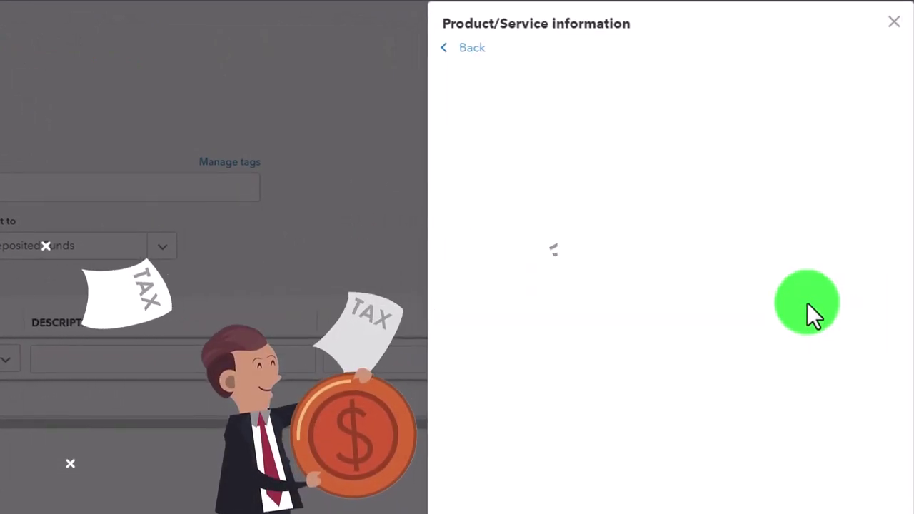
scroll(714, 307, "down", 4)
scroll(704, 307, "down", 1)
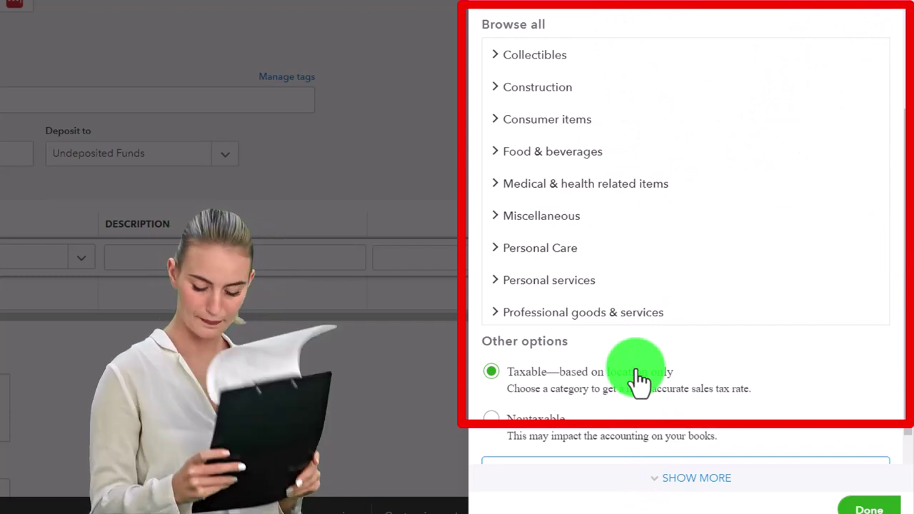
left_click(869, 510)
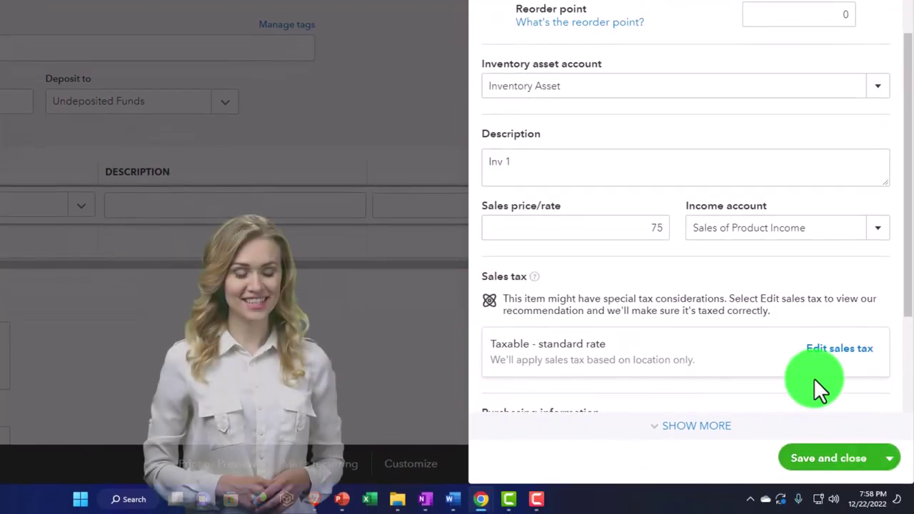
Enter Inv 1 as the purchase description, set the cost to 25, and save the product
scroll(729, 276, "down", 3)
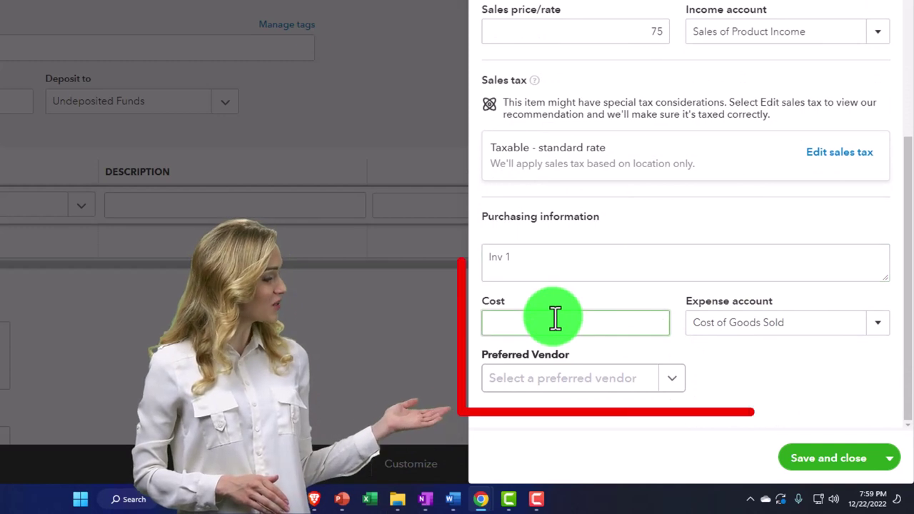
key("Tab")
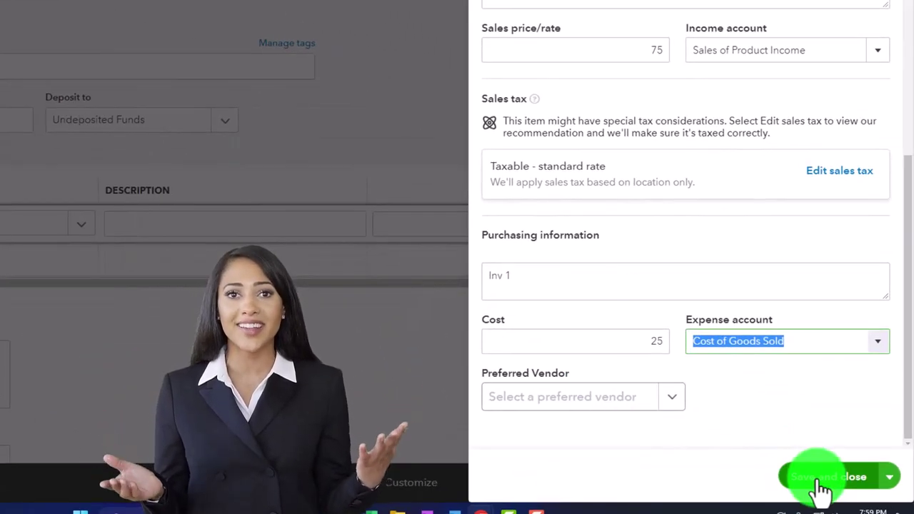
left_click(823, 484)
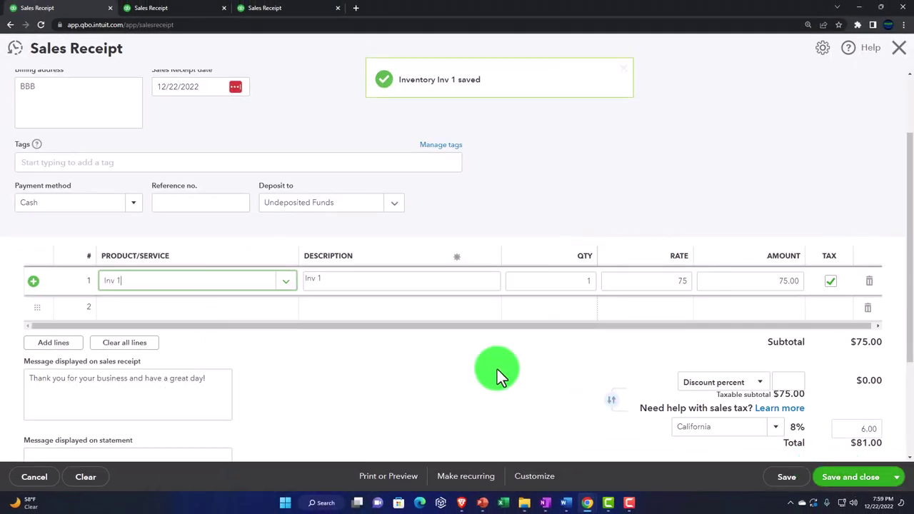
Set the quantity of Inv 1 on the sales receipt to 4
key("Tab")
key("Tab")
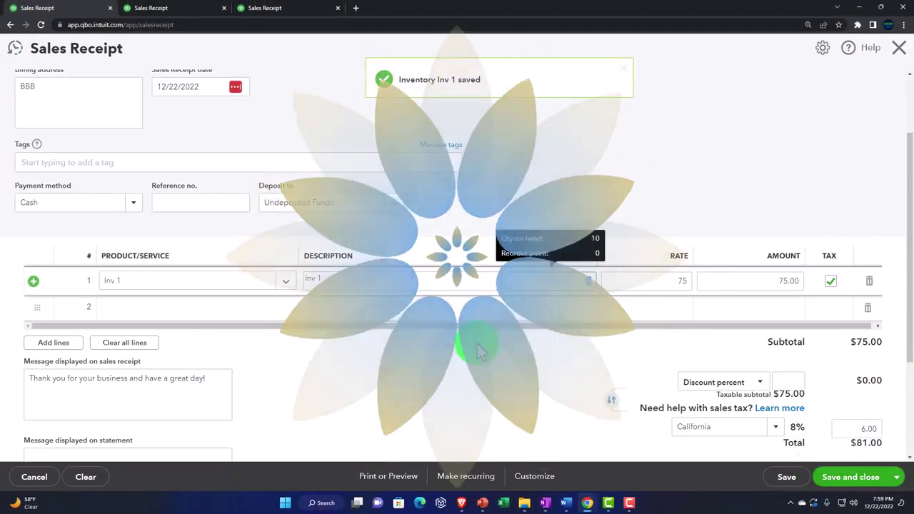
type("4")
key("Tab")
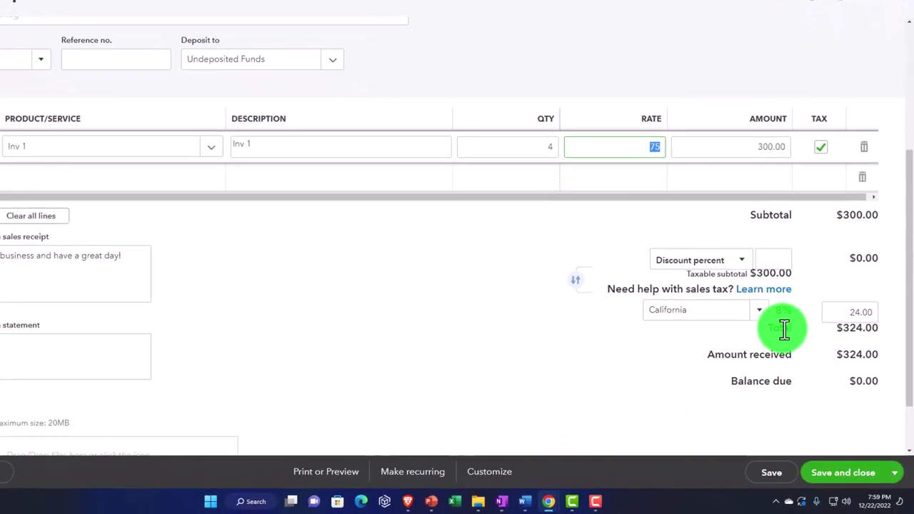
Review the sales tax rate choices, keep California at 8%, and save and close the BBB sales receipt
left_click(732, 276)
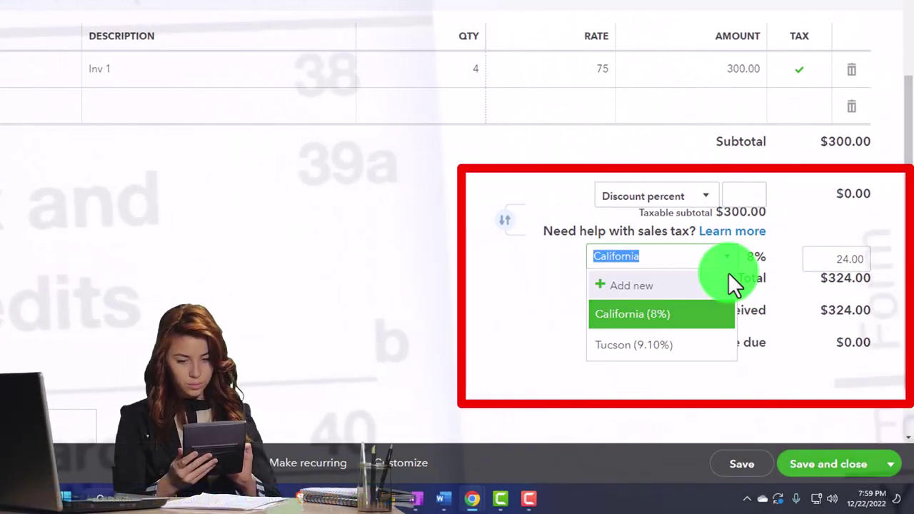
left_click(714, 271)
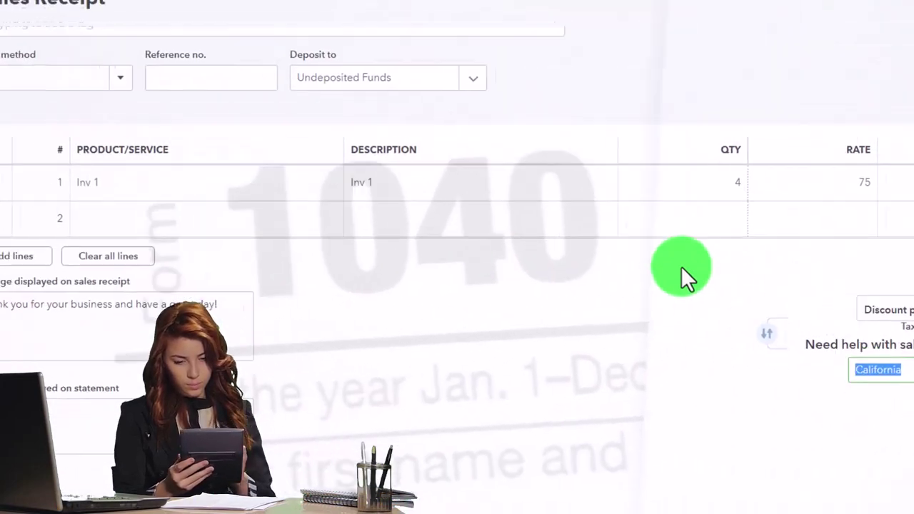
left_click(463, 189)
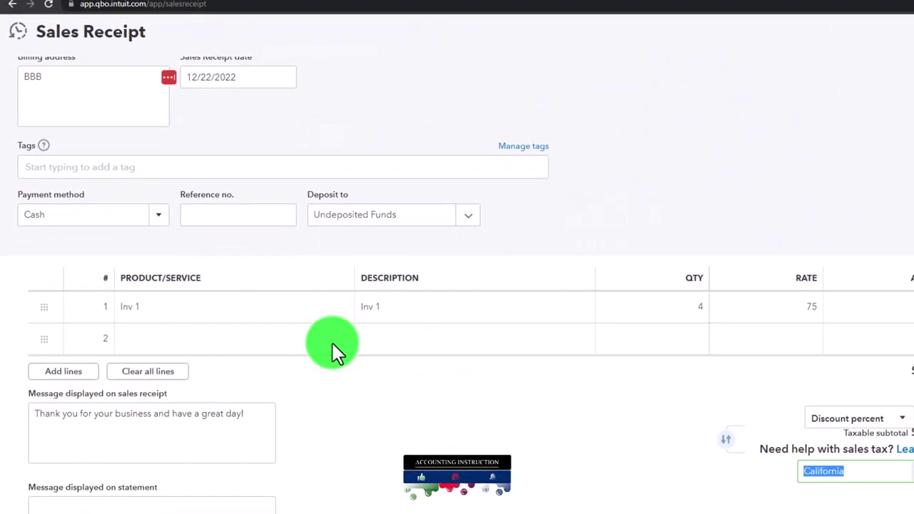
scroll(332, 343, "down", 1)
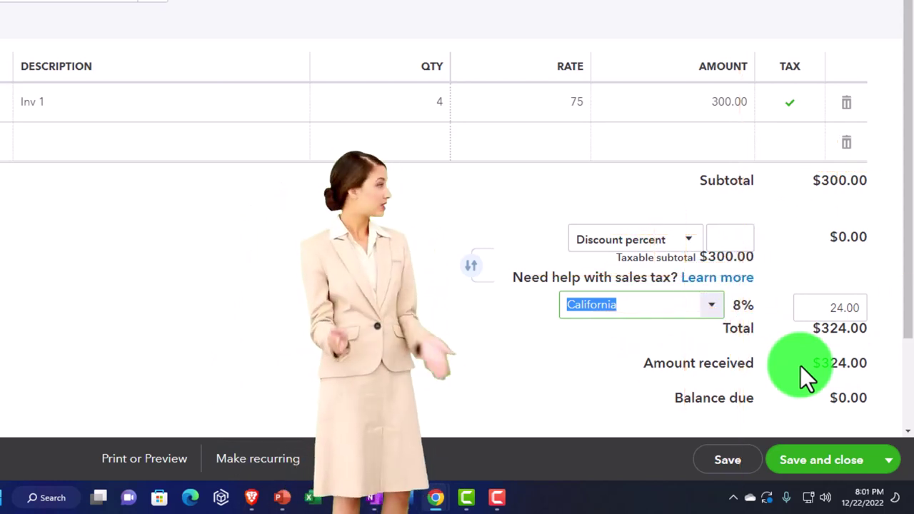
left_click(801, 213)
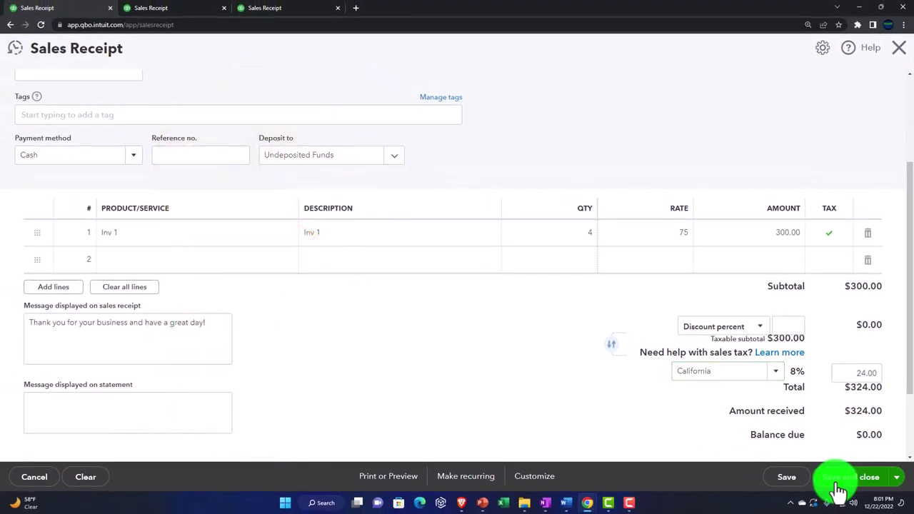
On the 2022 balance sheet, open the transaction detail behind Undeposited Funds
left_click(161, 10)
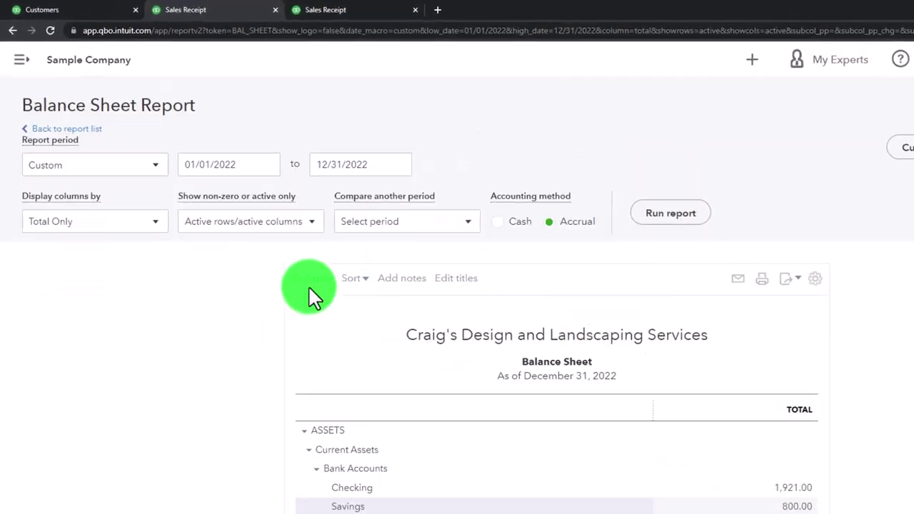
key("ctrl+plus")
key("ctrl+plus")
key("ctrl+plus")
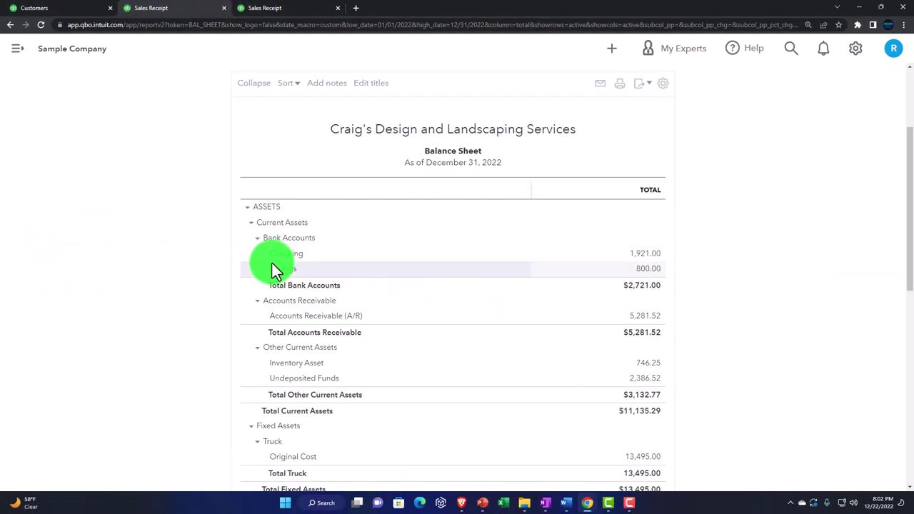
key("ctrl+plus")
scroll(171, 257, "down", 2)
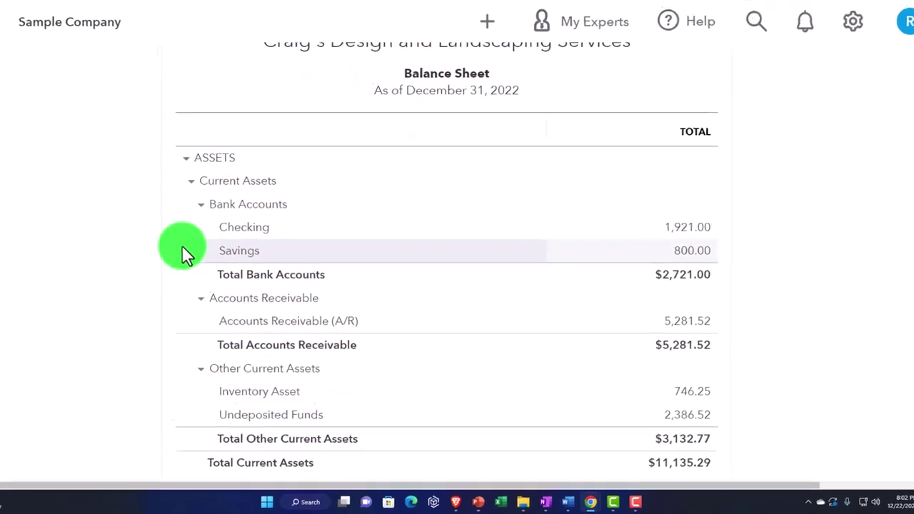
scroll(184, 254, "down", 1)
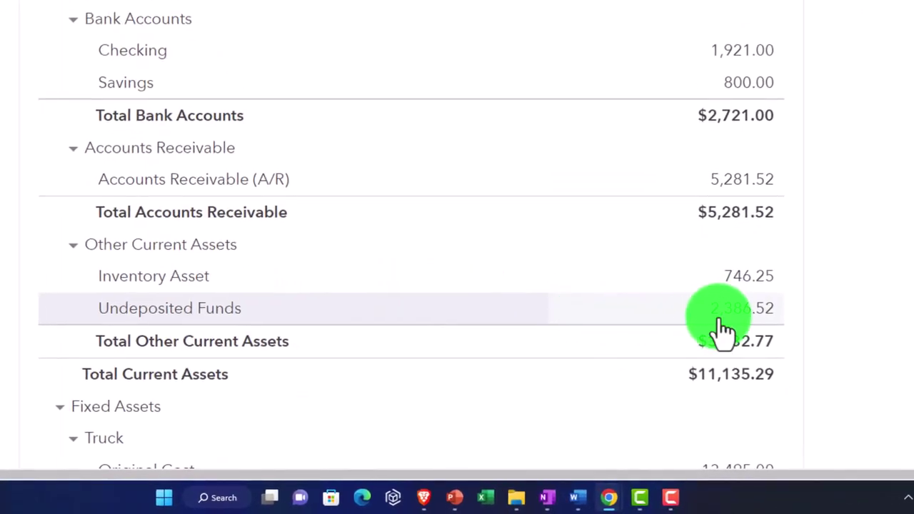
left_click(736, 314)
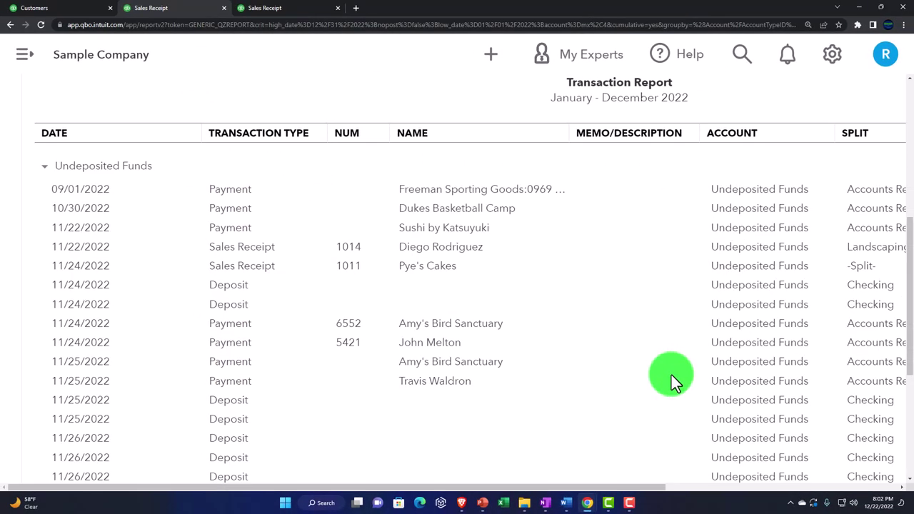
Open the BBB sales receipt from the Undeposited Funds detail, review it, and return to the balance sheet
key("ctrl+minus")
key("ctrl+minus")
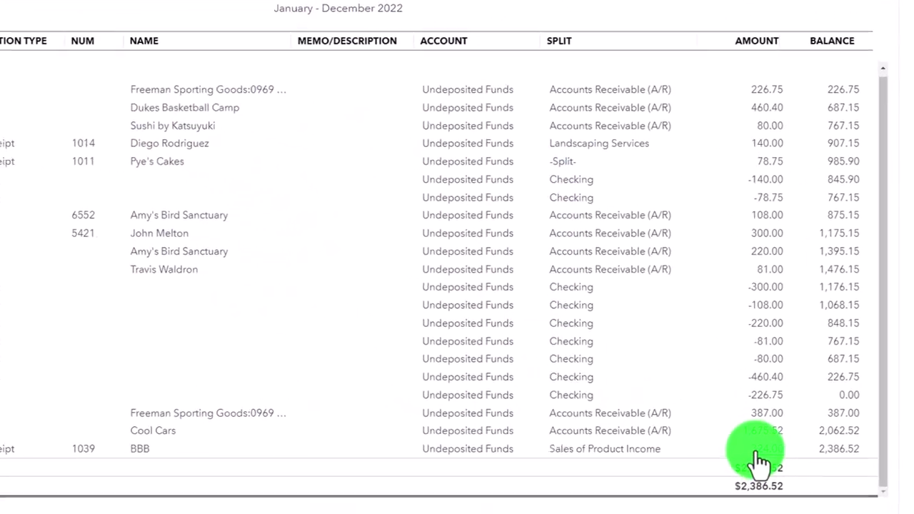
left_click(755, 461)
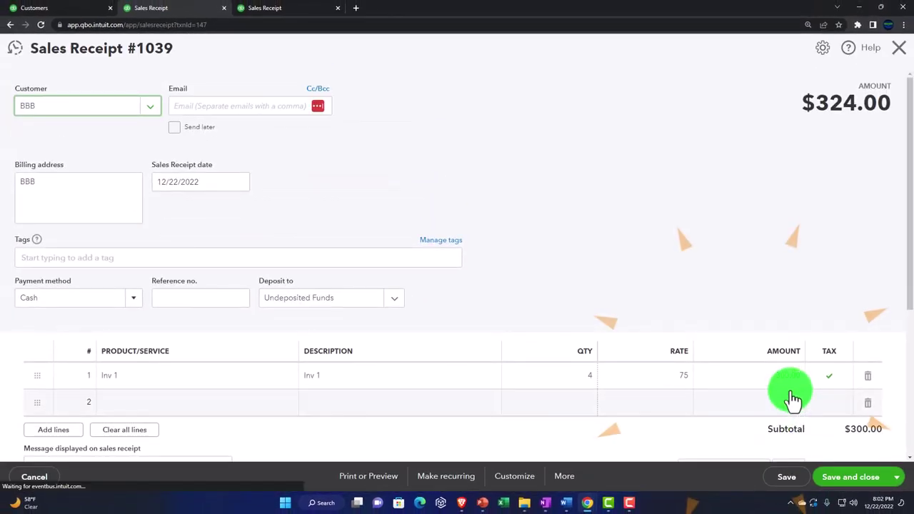
scroll(793, 398, "down", 2)
scroll(204, 317, "up", 2)
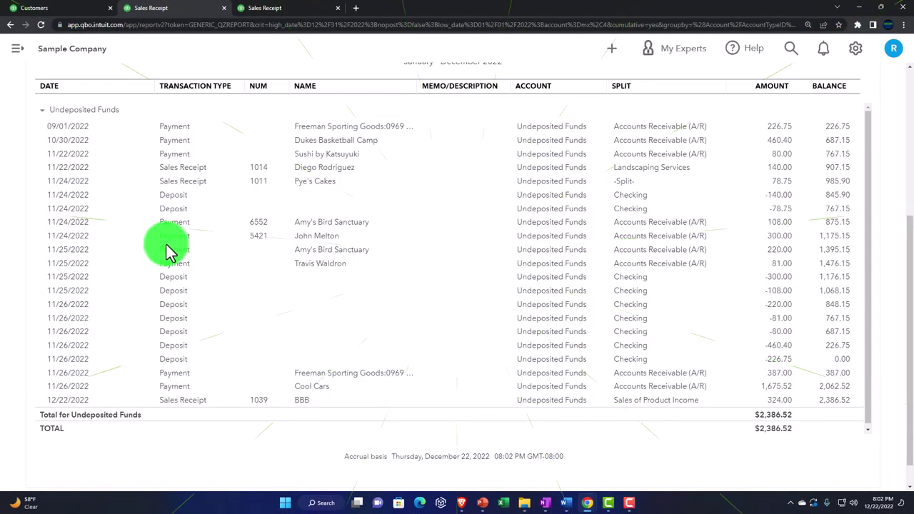
scroll(169, 245, "up", 3)
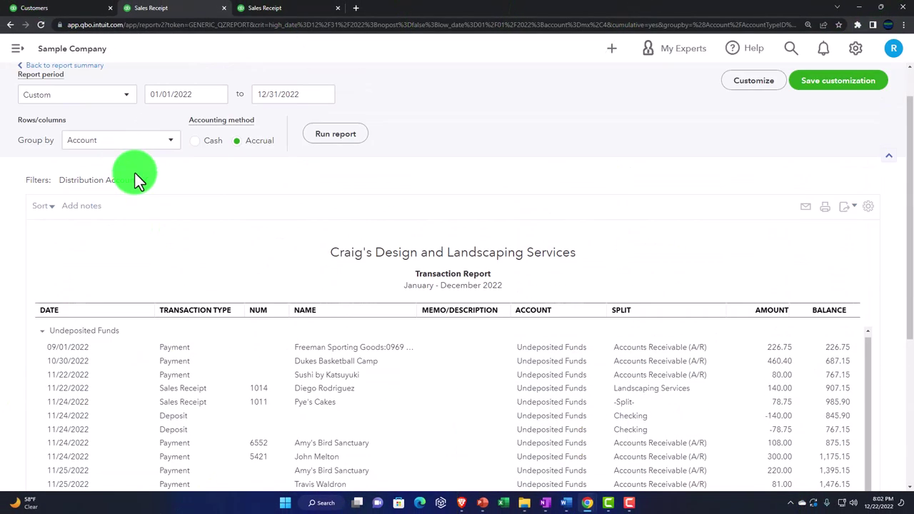
left_click(74, 72)
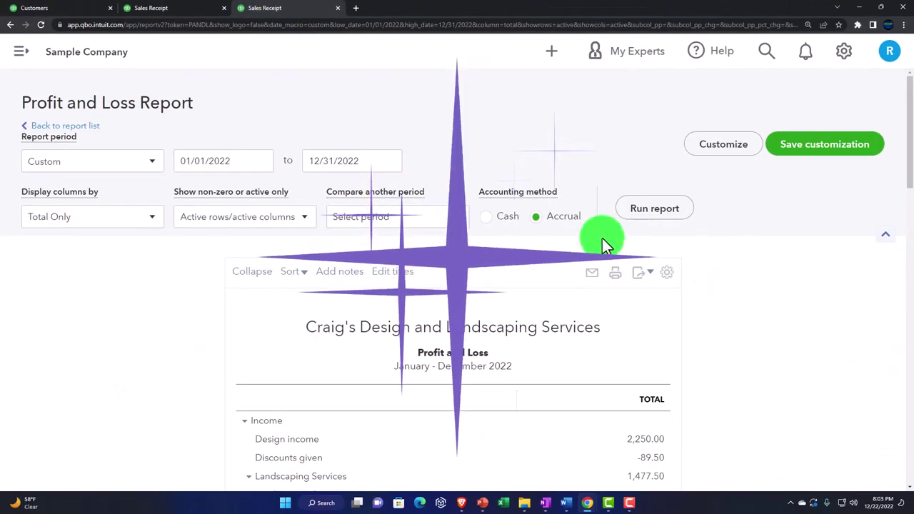
Trace Sales of Product Income in the profit and loss report to the BBB sales receipt, and return to the report
scroll(302, 302, "down", 5)
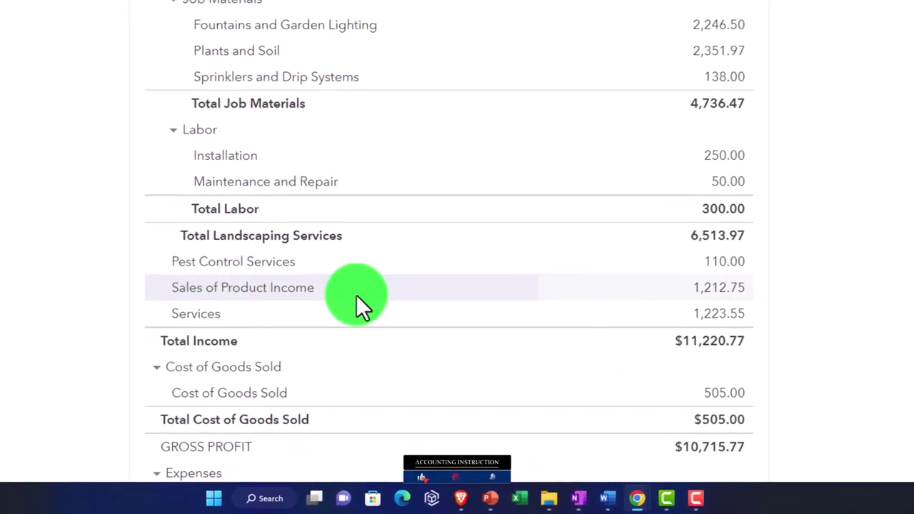
left_click(664, 323)
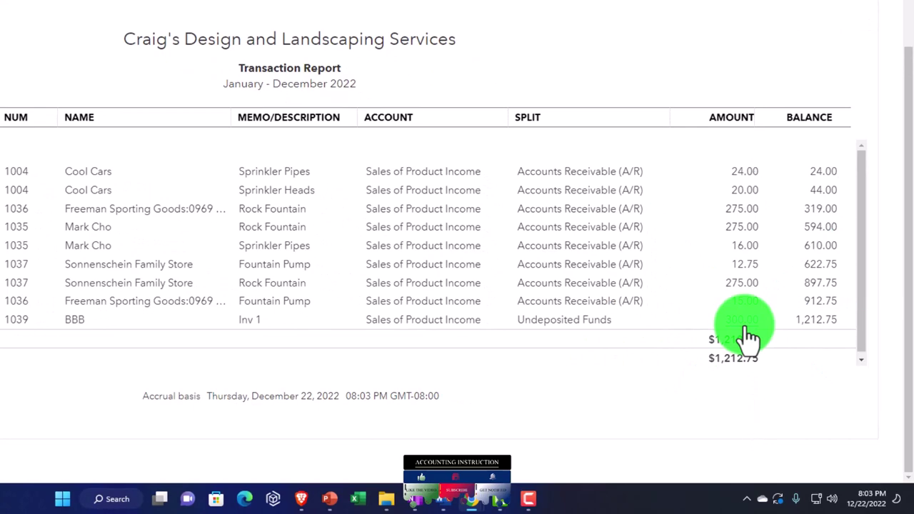
left_click(743, 322)
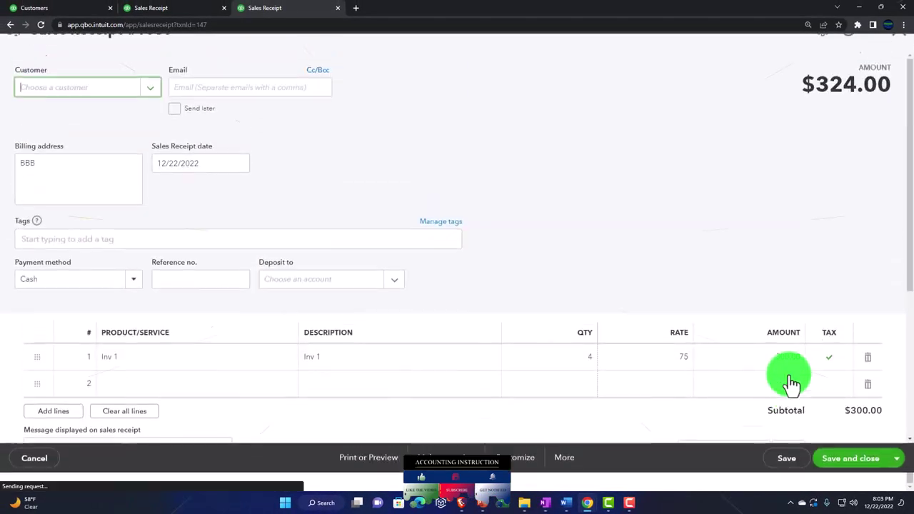
scroll(788, 381, "down", 2)
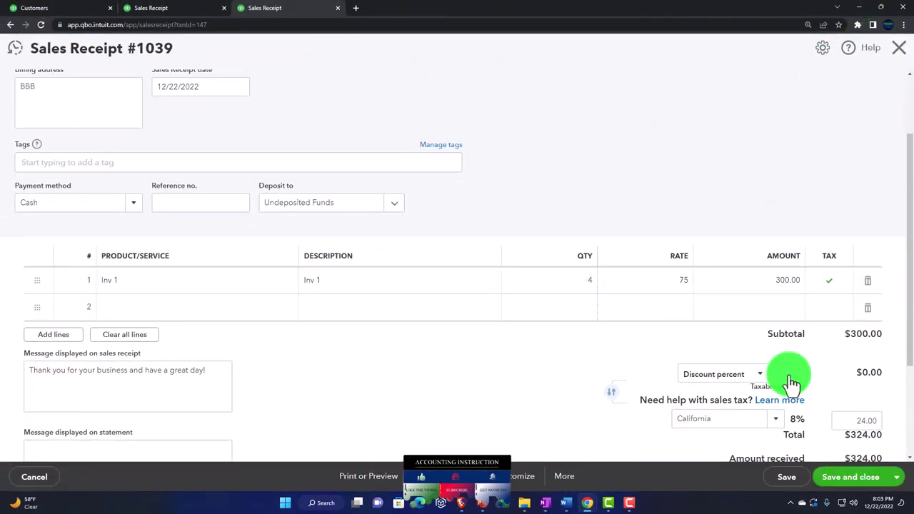
left_click(898, 56)
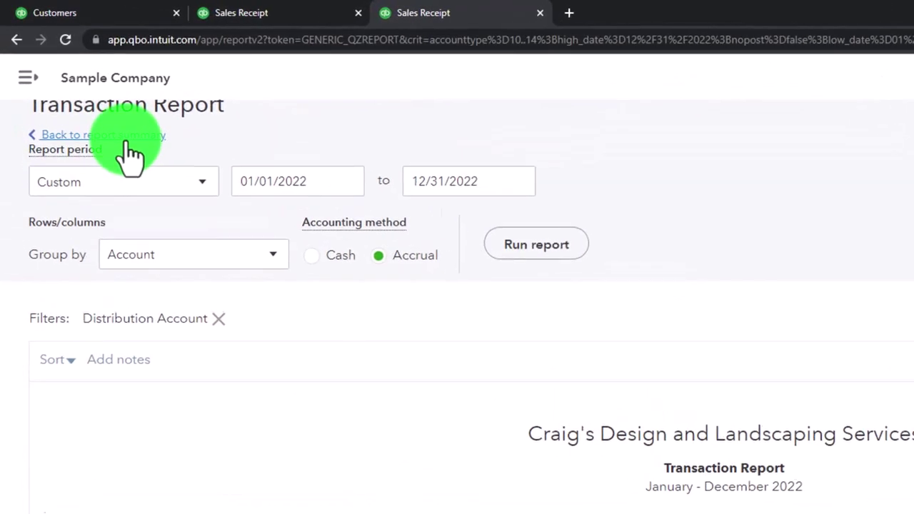
left_click(125, 139)
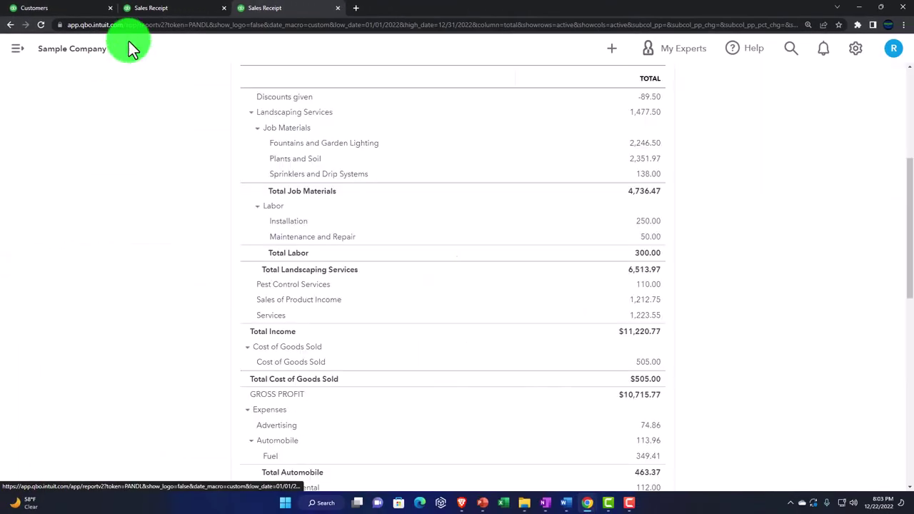
Examine the transactions behind Board of Equalization Payable on the balance sheet, and return to the report
left_click(151, 8)
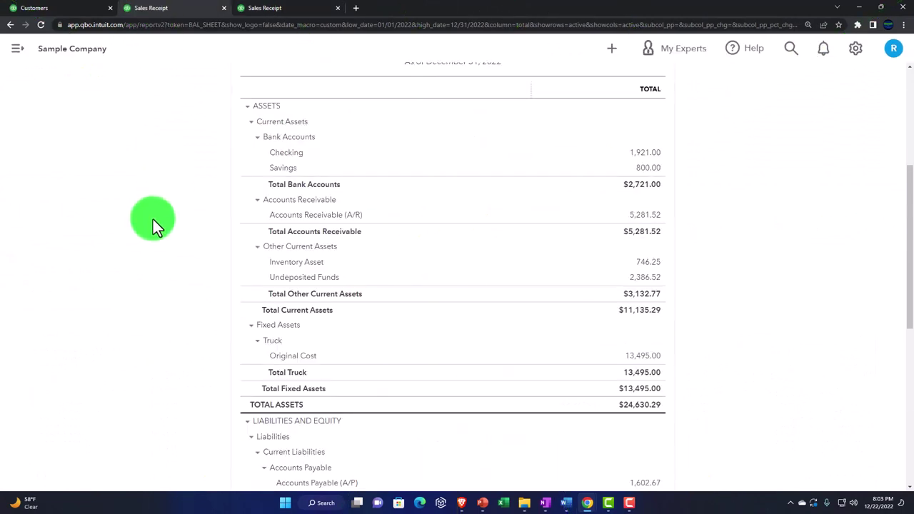
scroll(153, 219, "down", 4)
key("ctrl+plus")
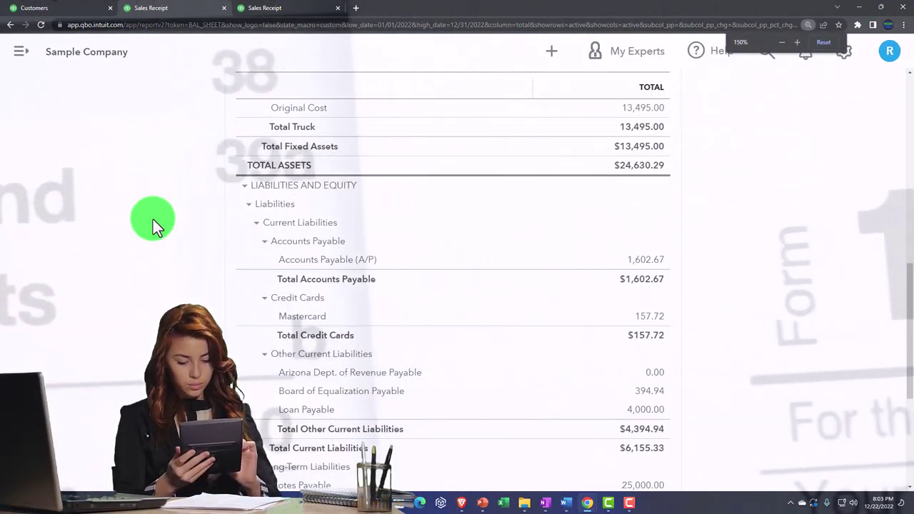
key("ctrl+plus")
scroll(153, 219, "down", 4)
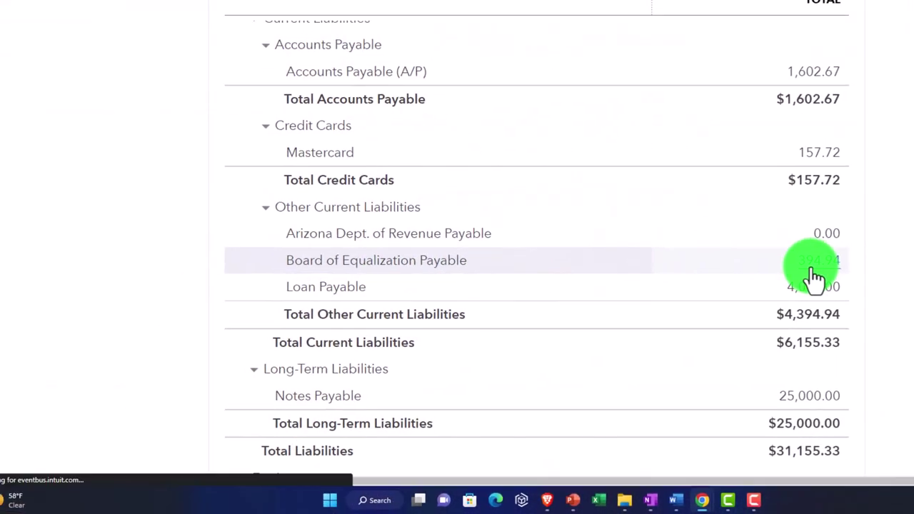
left_click(856, 250)
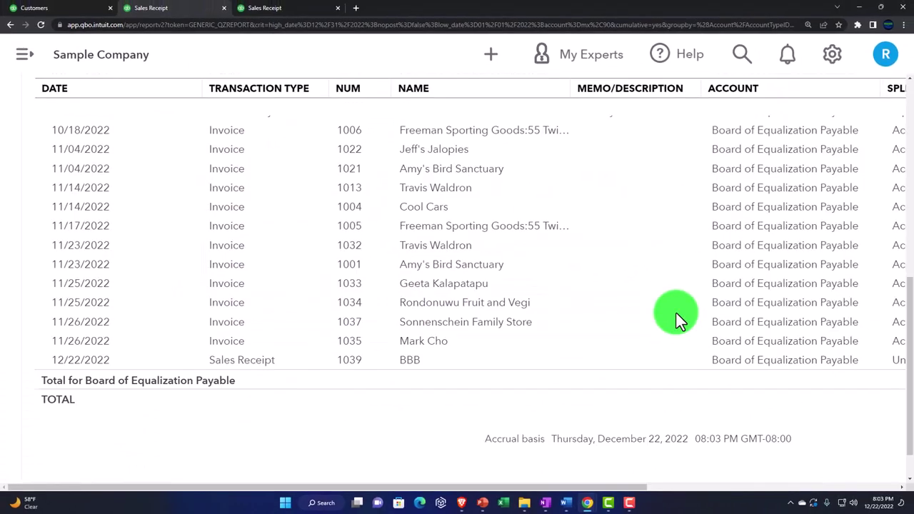
key("ctrl+minus")
key("ctrl+minus")
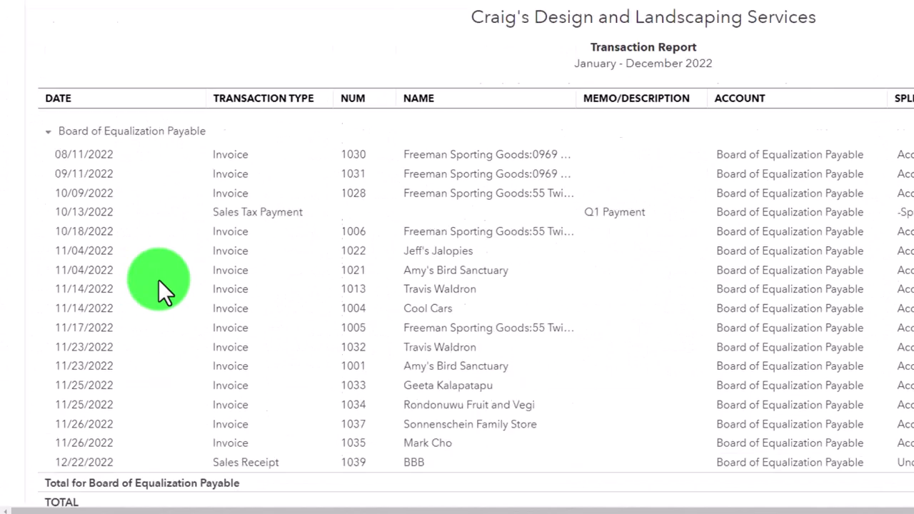
left_click(80, 100)
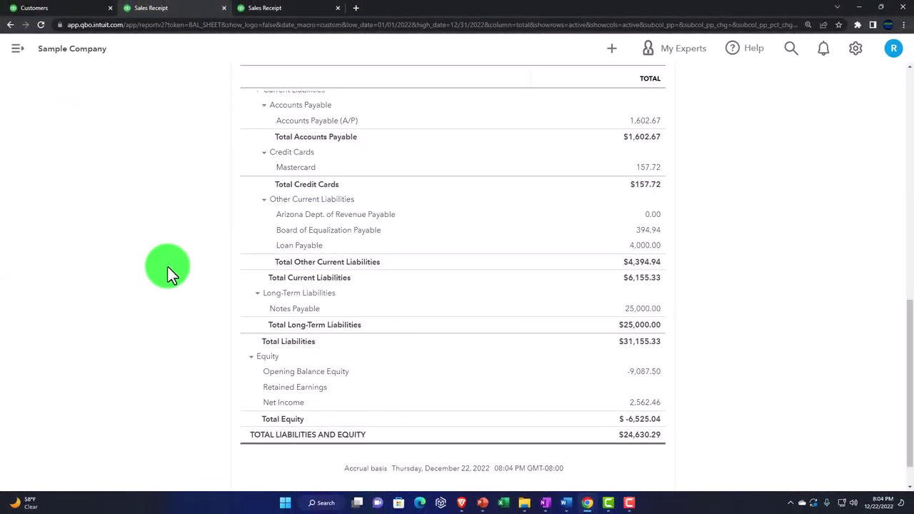
Open the transaction detail behind Inventory Asset on the balance sheet and examine the Inv 1 entries
scroll(168, 268, "up", 3)
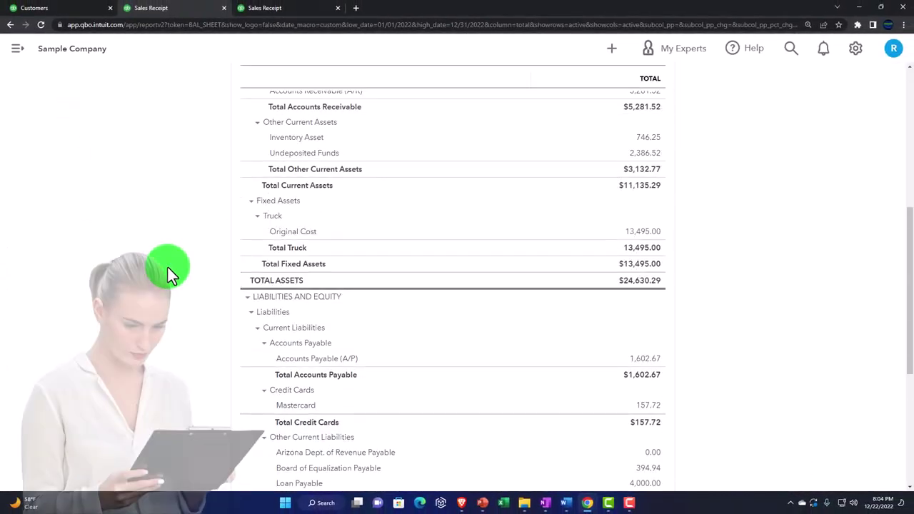
key("ctrl+plus")
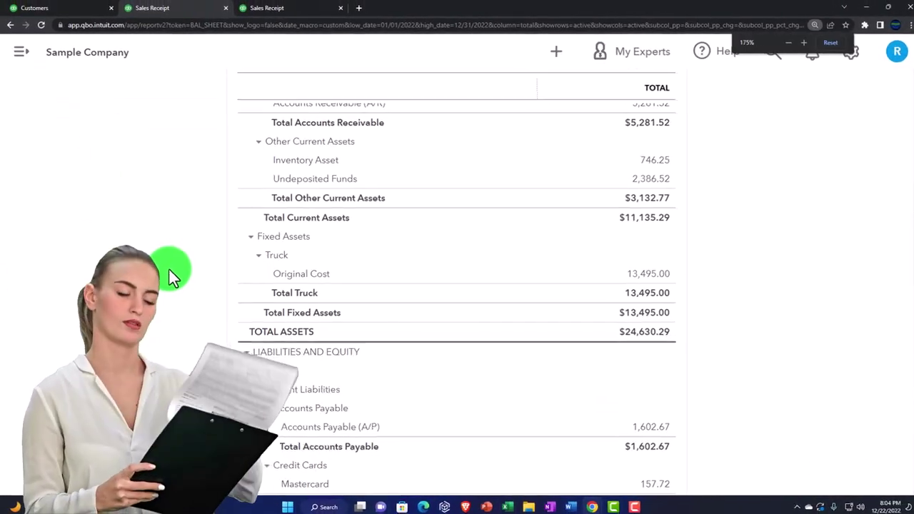
key("ctrl+plus")
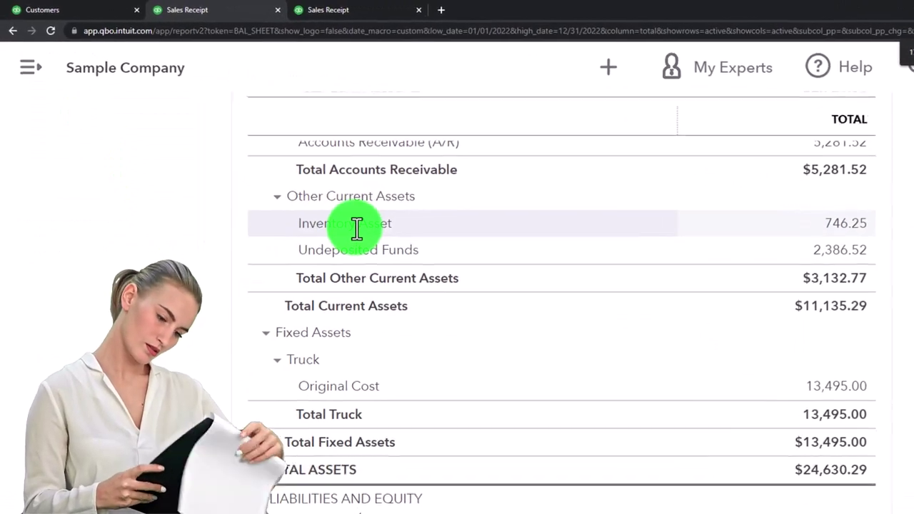
scroll(638, 230, "up", 1)
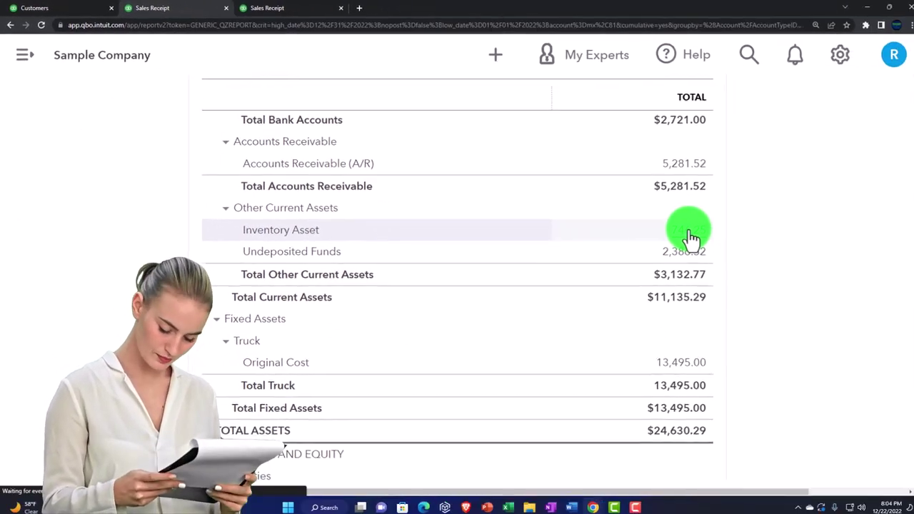
left_click(682, 229)
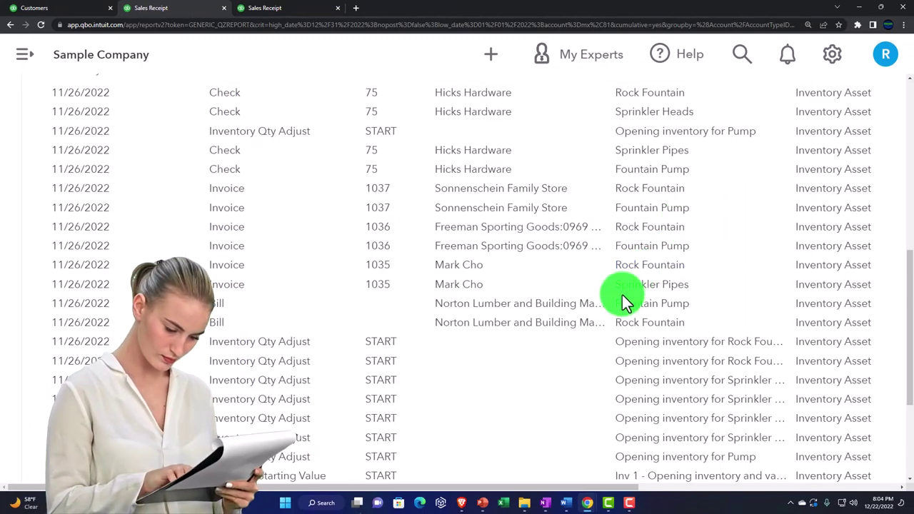
scroll(622, 294, "down", 3)
key("ctrl+minus")
key("ctrl+minus")
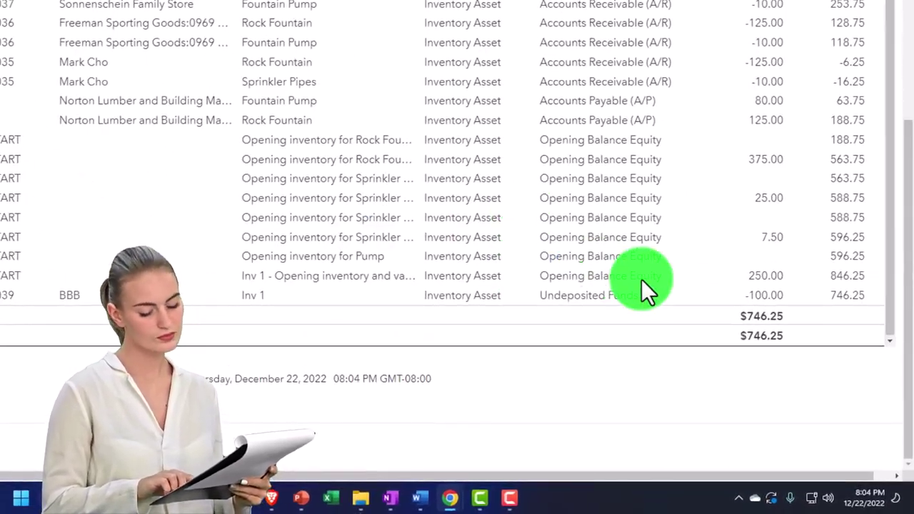
Open the BBB sales receipt from the Inventory Asset detail, review its Inv 1 line, and return to the balance sheet
left_click(761, 299)
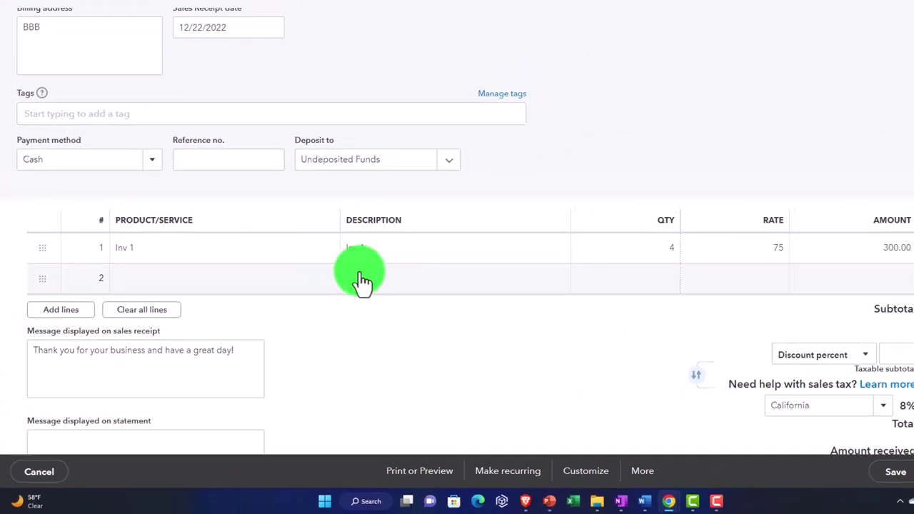
scroll(634, 184, "up", 2)
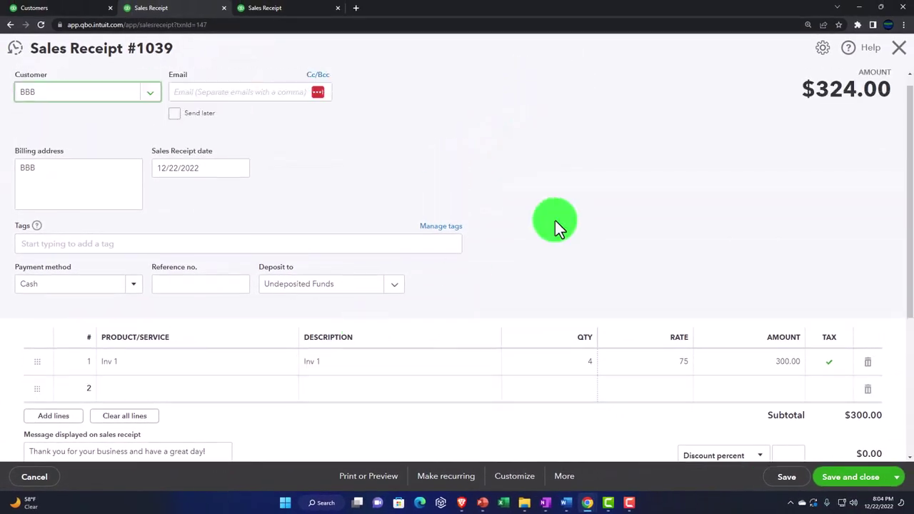
left_click(901, 56)
scroll(160, 248, "up", 5)
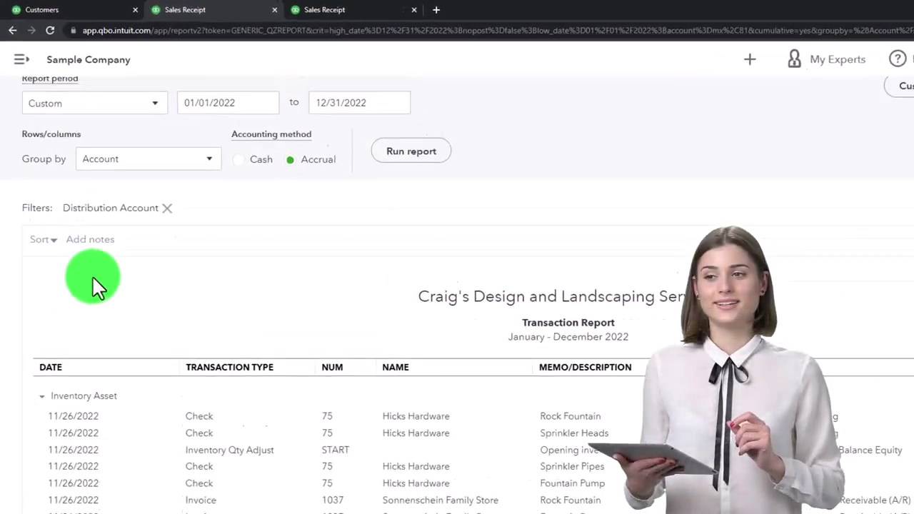
scroll(97, 286, "up", 2)
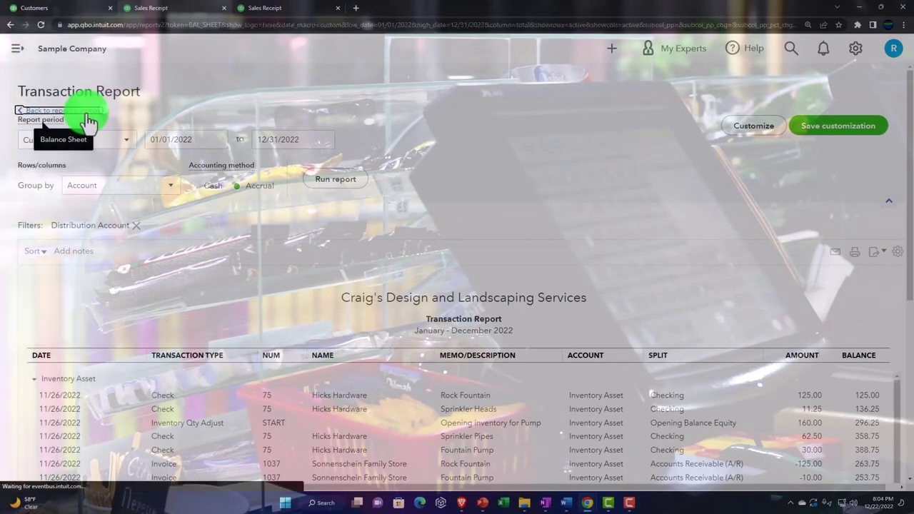
scroll(86, 121, "down", 10)
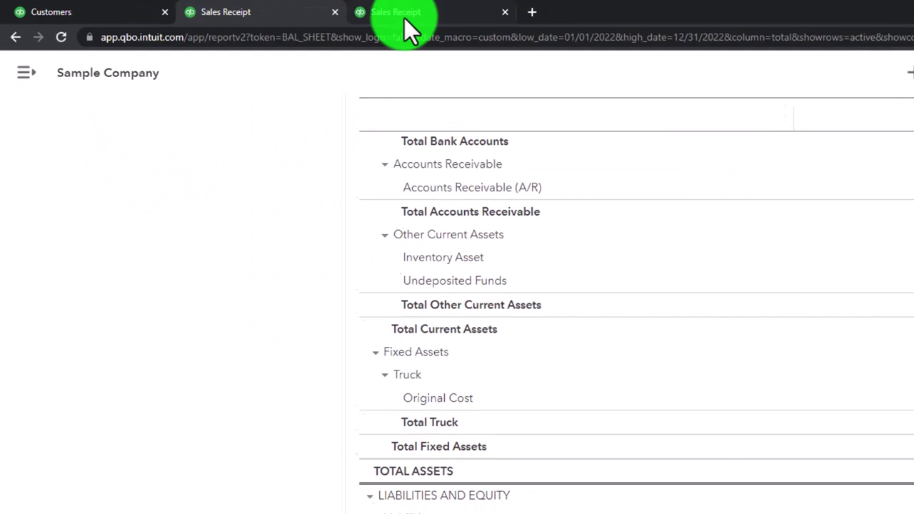
Examine the transactions behind Cost of Goods Sold in the profit and loss report, and return to the report
left_click(405, 17)
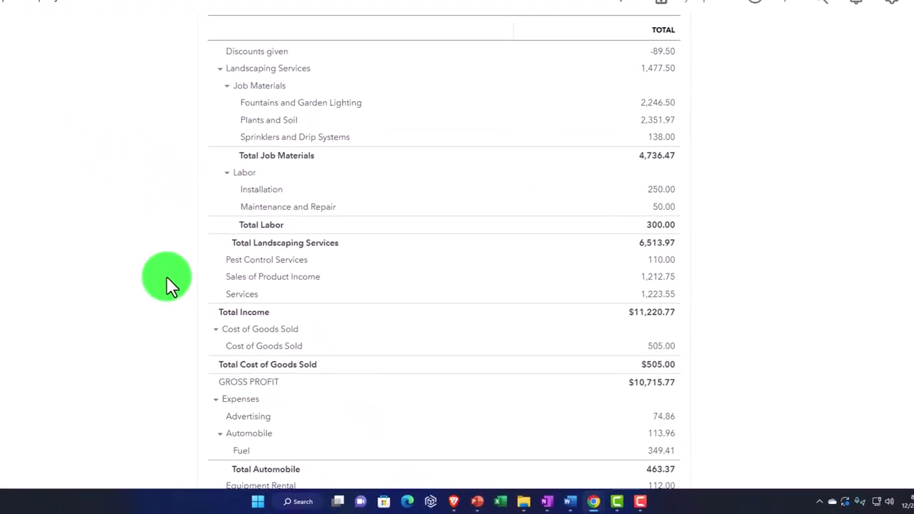
scroll(215, 300, "down", 1)
left_click(690, 246)
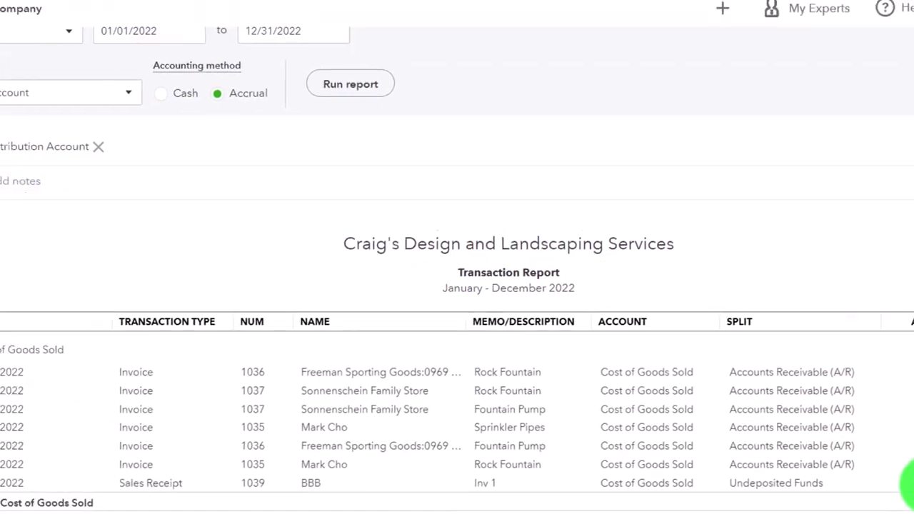
scroll(107, 239, "up", 1)
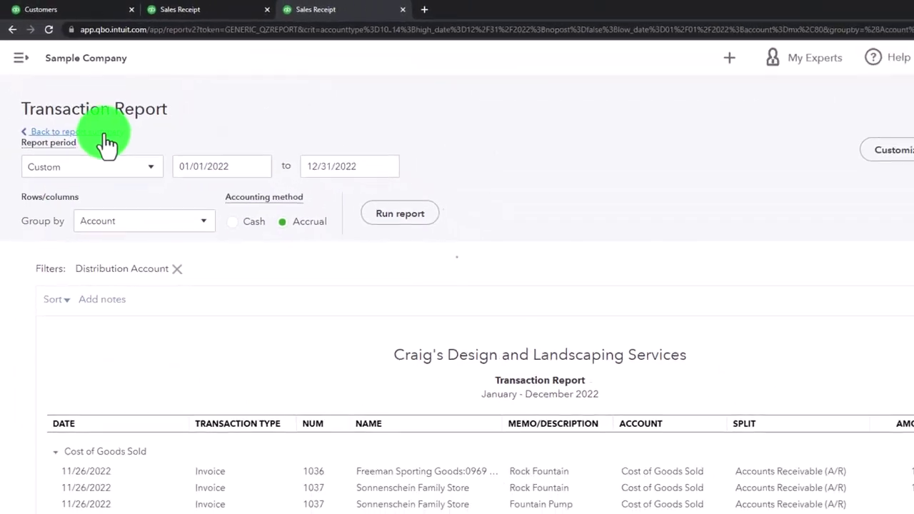
left_click(115, 152)
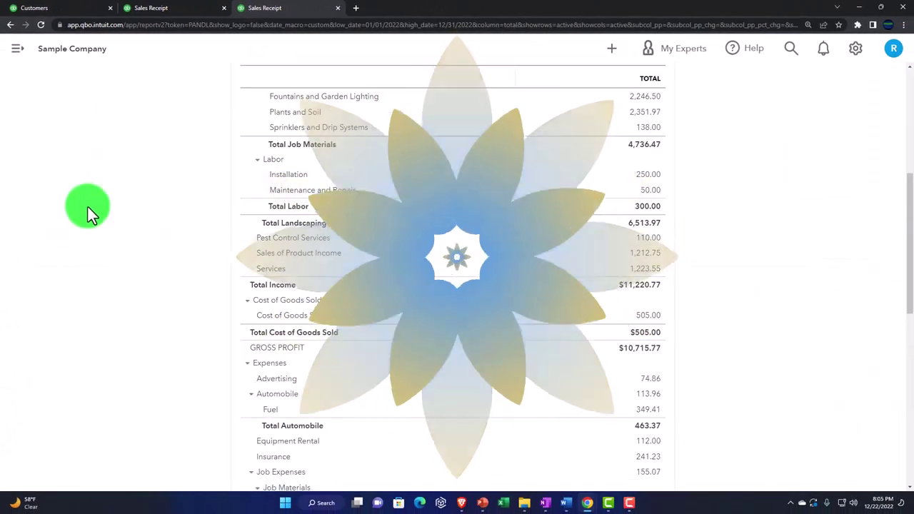
Review the income section of the profit and loss, and check the Inventory Asset line on the balance sheet
scroll(87, 206, "up", 2)
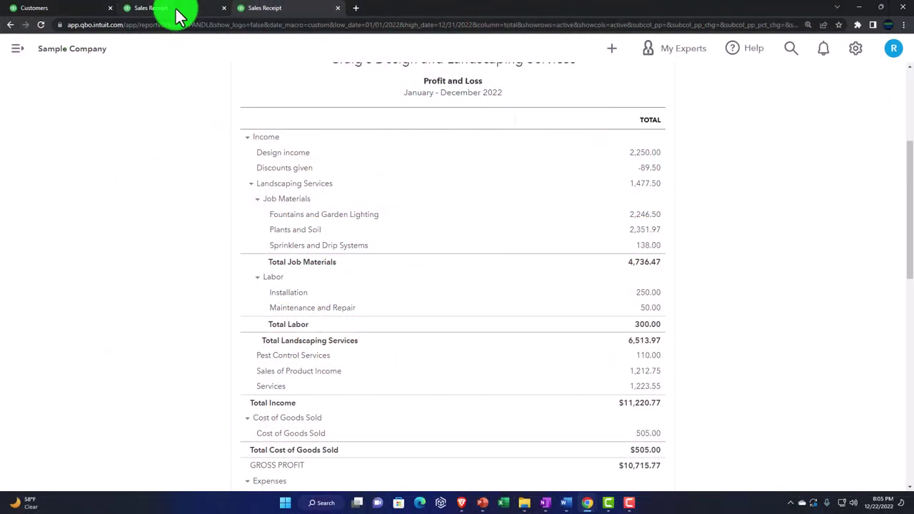
left_click(179, 15)
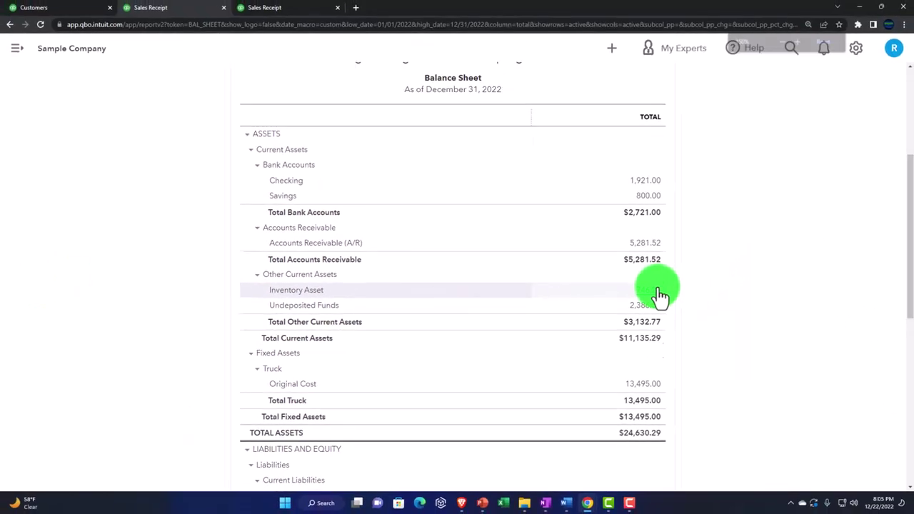
key("ctrl+plus")
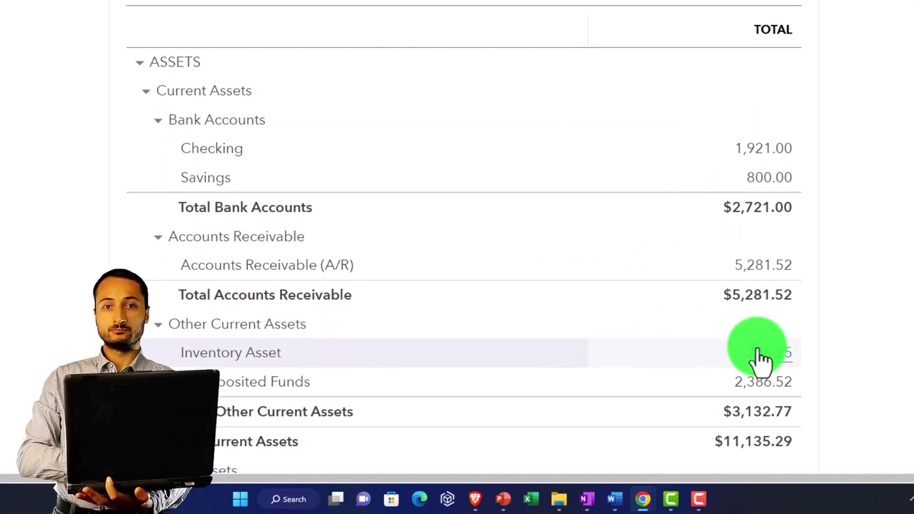
scroll(761, 357, "down", 2)
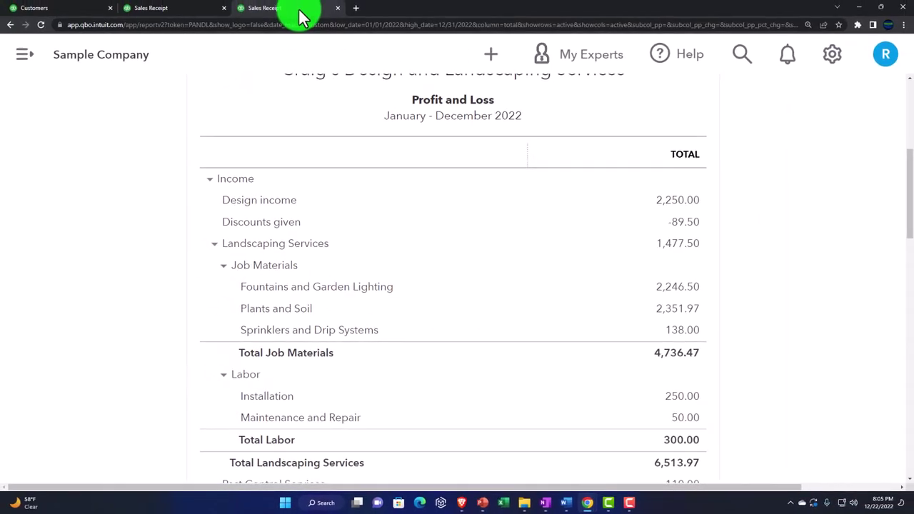
Duplicate the Profit and Loss browser tab and open the Reports page in the copy with the navigation collapsed
right_click(302, 12)
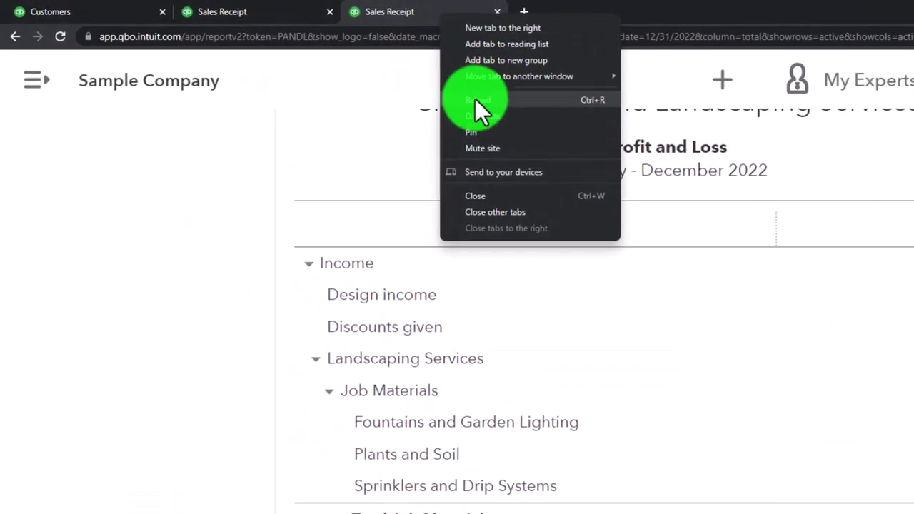
left_click(395, 95)
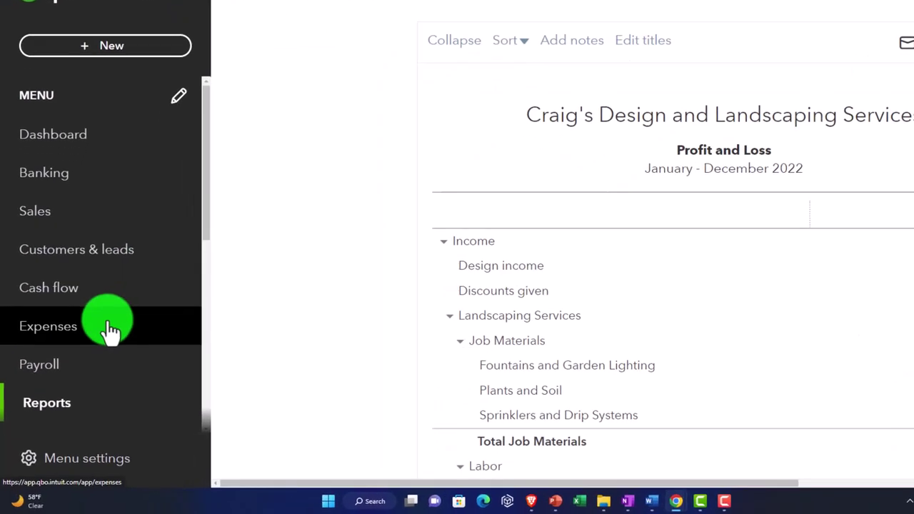
left_click(100, 325)
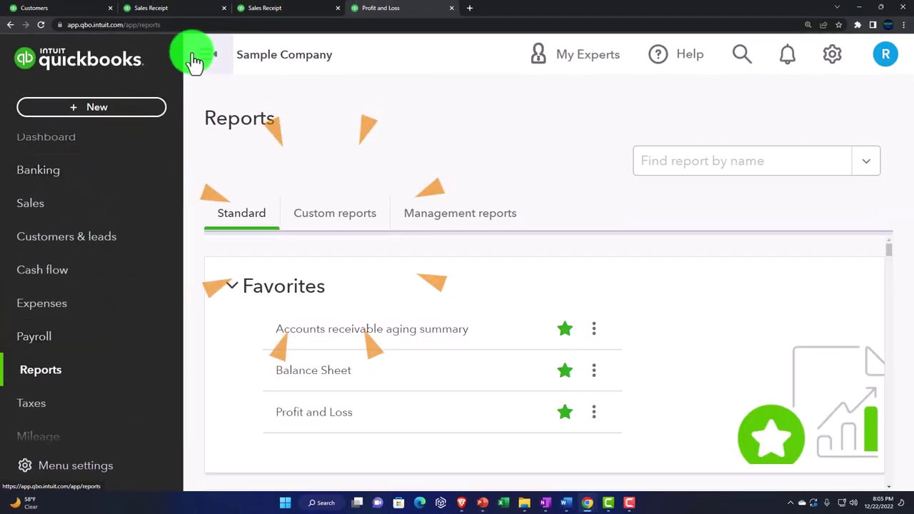
left_click(195, 62)
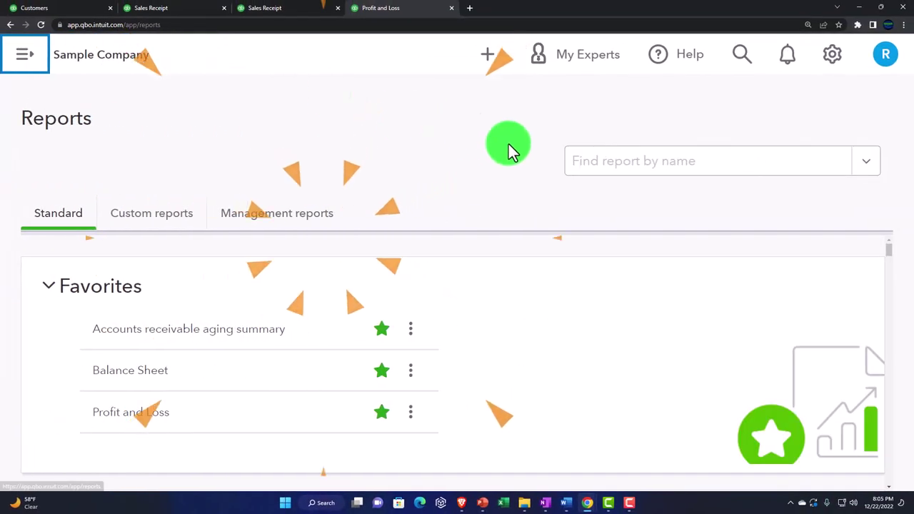
Search the reports for "Invent" and open the Inventory Valuation Summary
left_click(618, 171)
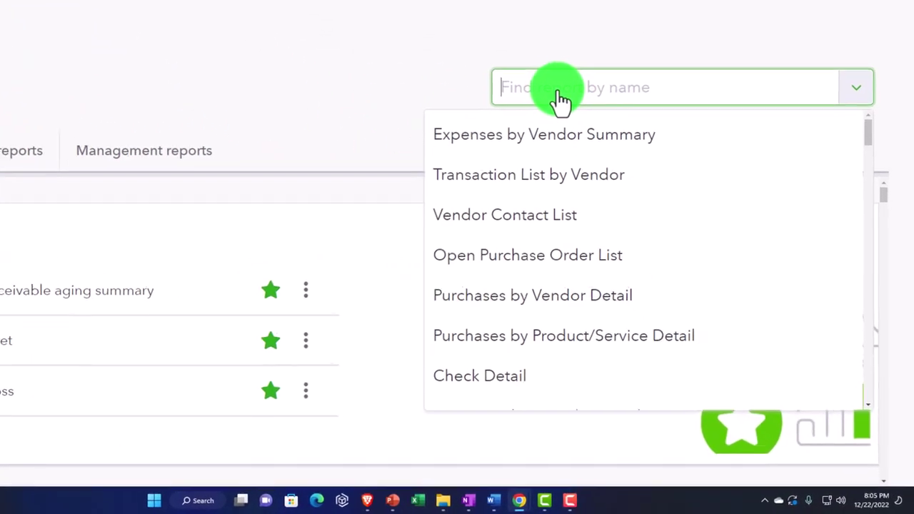
type("Invent")
key("Down")
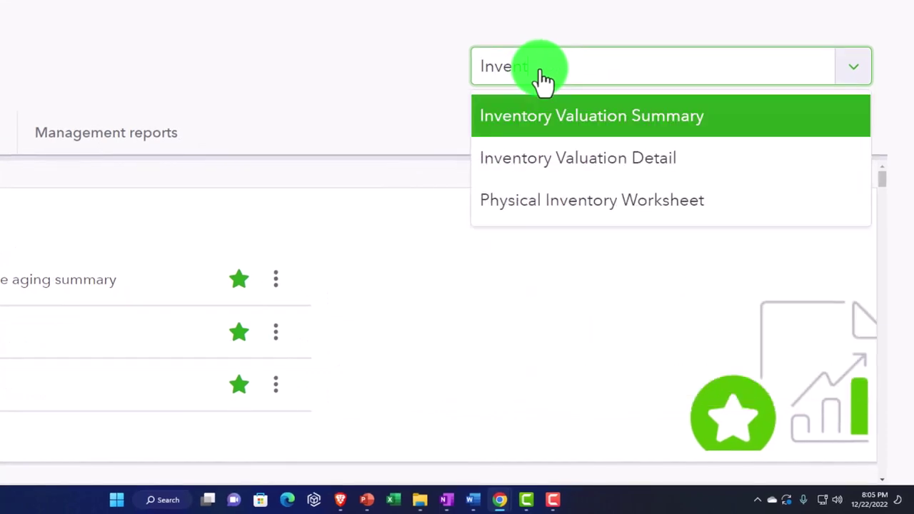
key("Return")
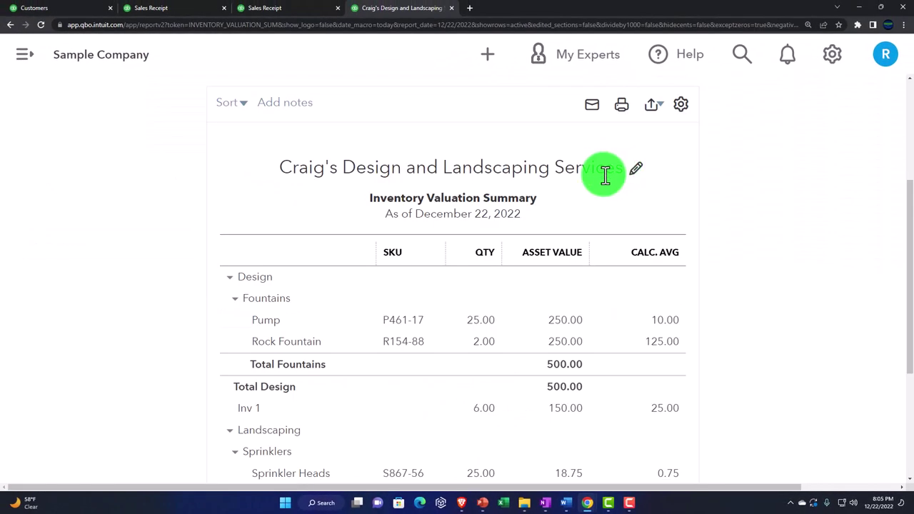
Examine the Inv 1 line and the total asset value in the valuation summary, and compare them with Inventory Asset on the balance sheet
key("ctrl+minus")
key("ctrl+plus")
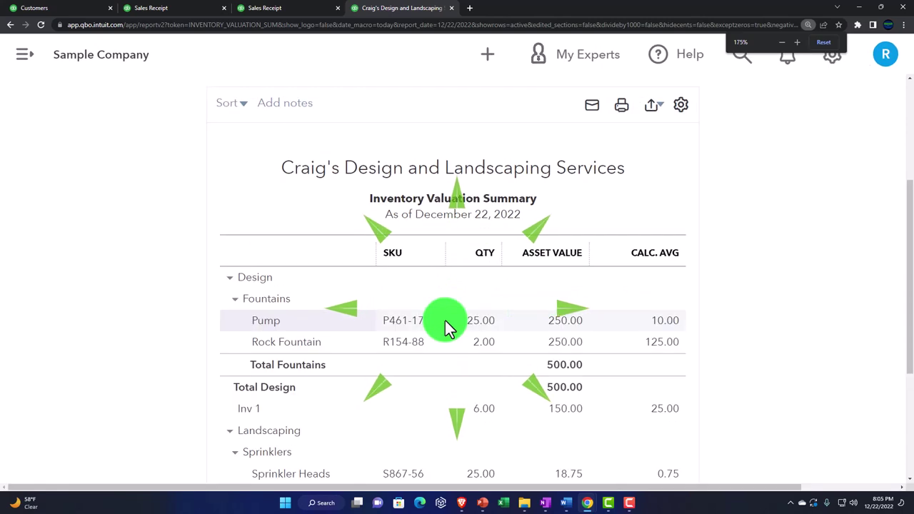
scroll(360, 350, "down", 1)
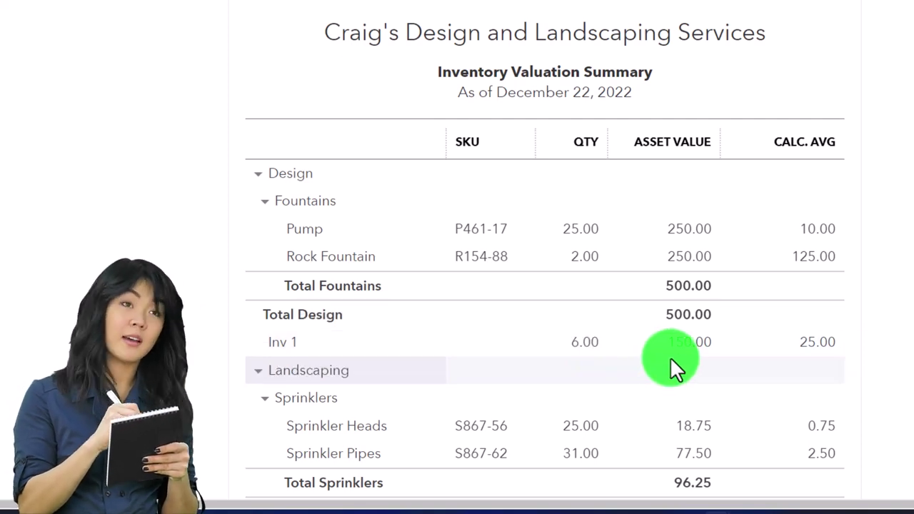
scroll(670, 357, "down", 3)
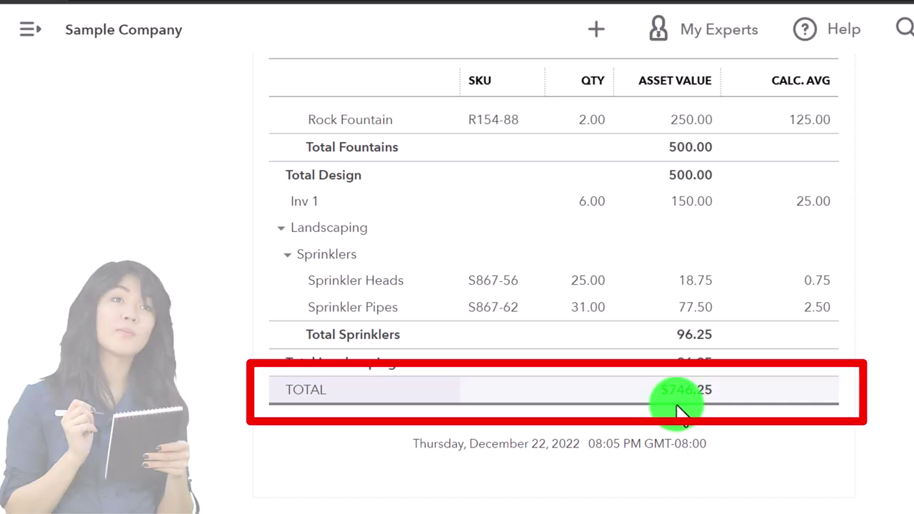
left_click(172, 11)
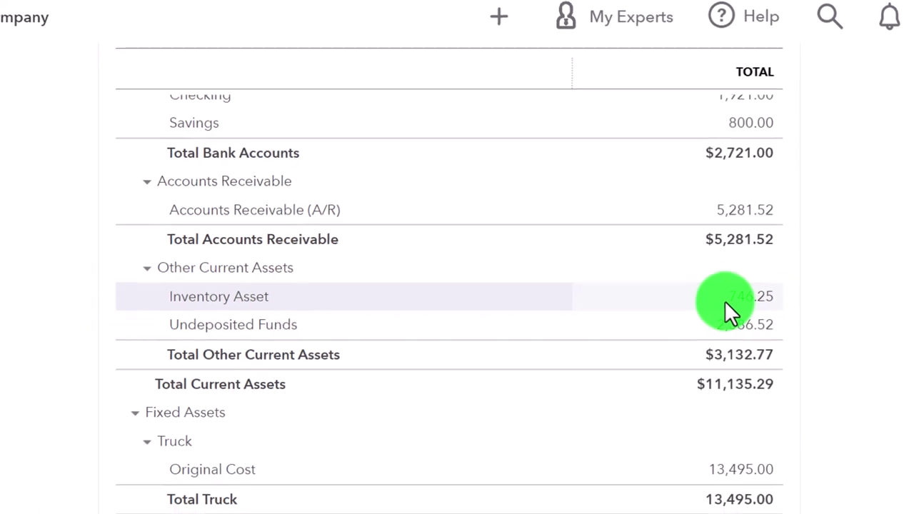
scroll(725, 301, "up", 5)
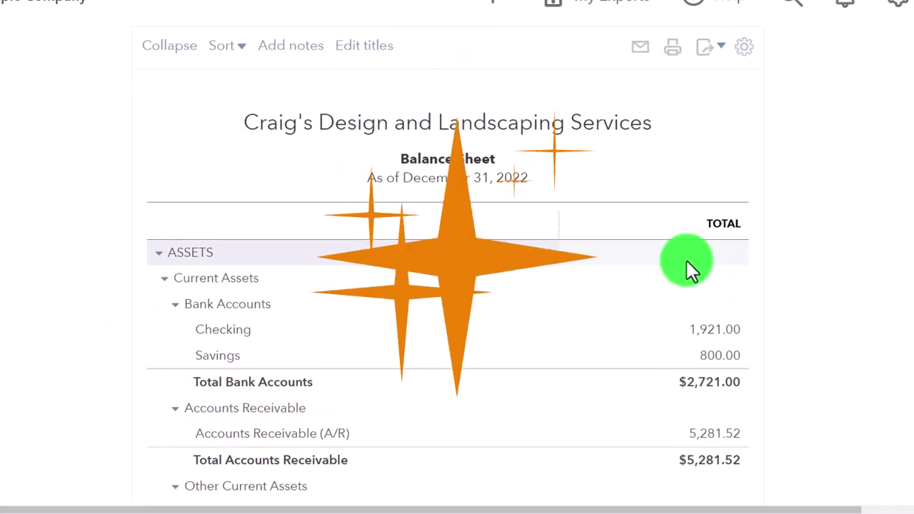
Go from customer AAA's transactions back to the customer list, and view customer BBB's transaction list with the customer sidebar collapsed
left_click(68, 10)
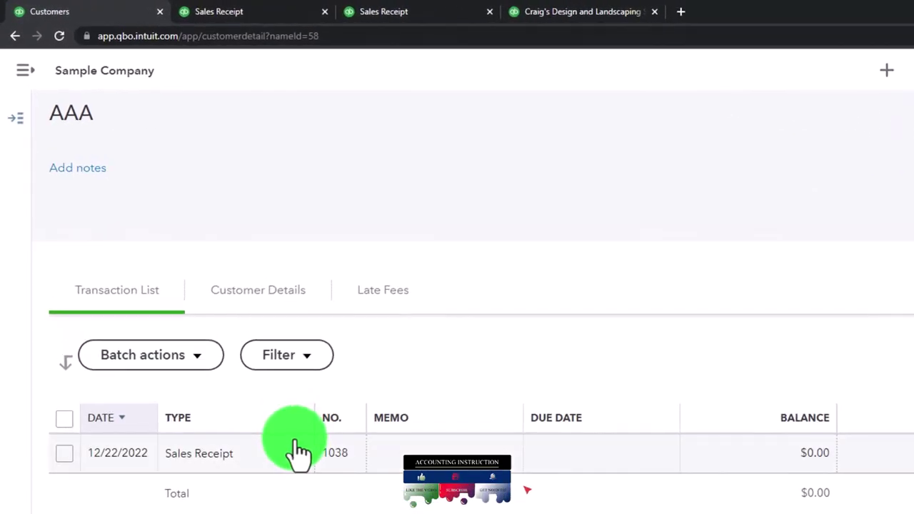
left_click(19, 121)
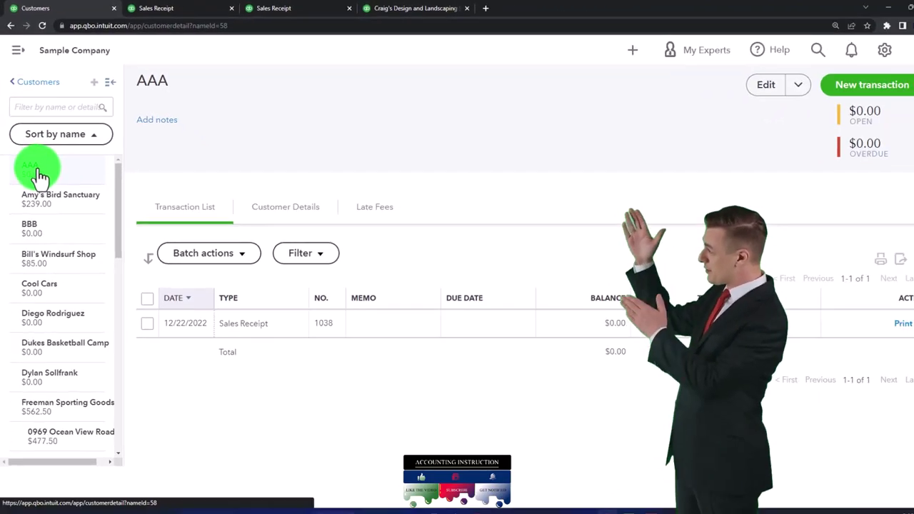
left_click(25, 86)
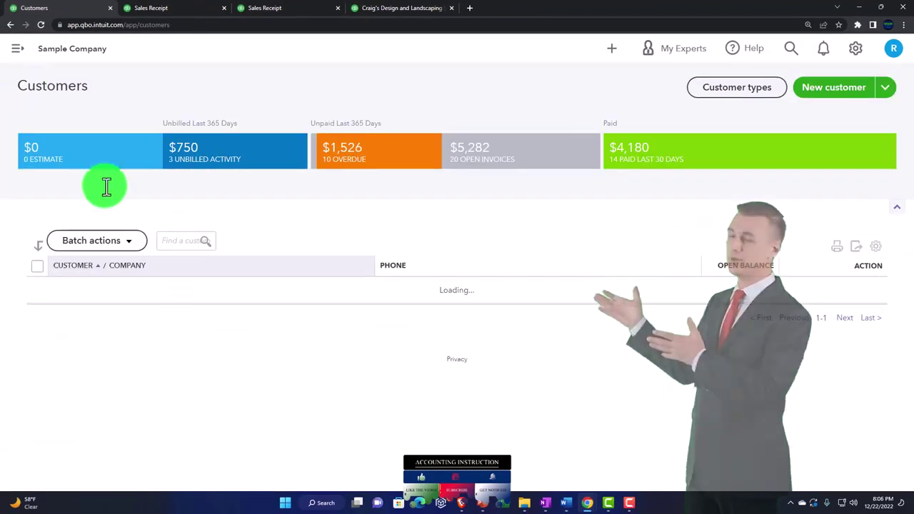
scroll(109, 203, "down", 2)
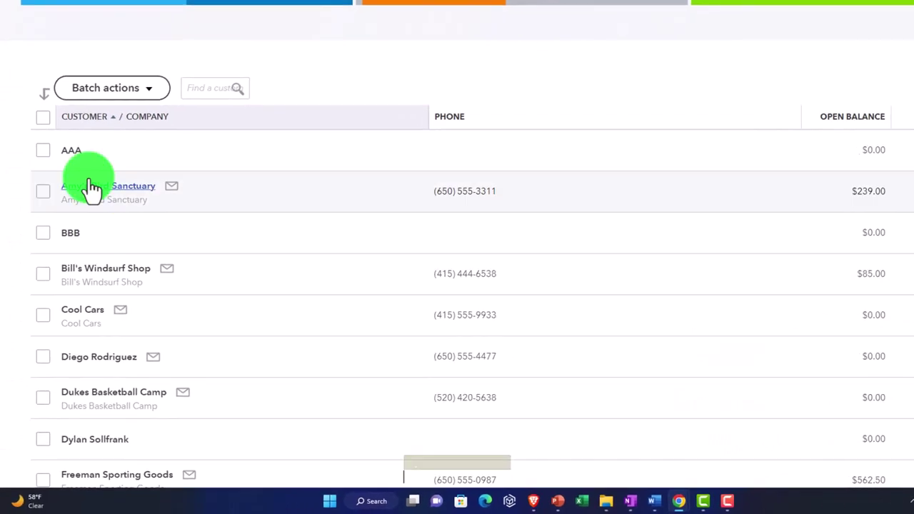
left_click(74, 238)
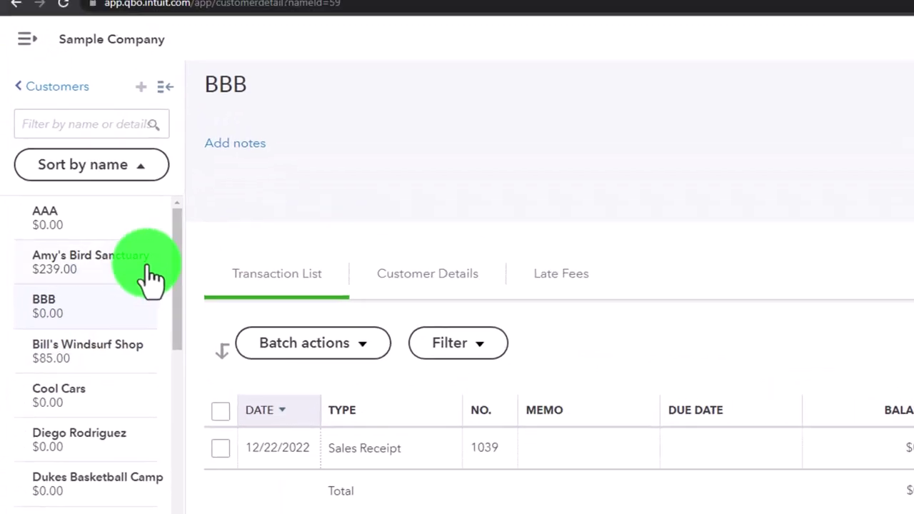
left_click(165, 86)
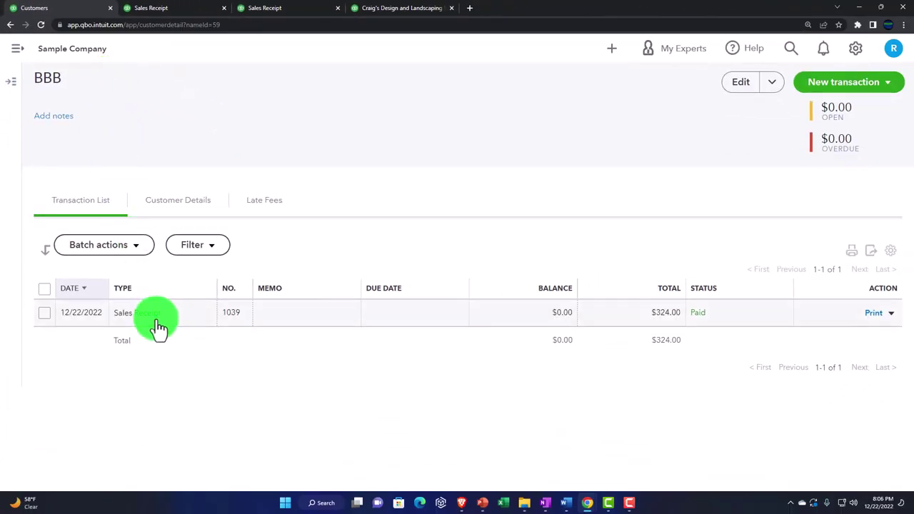
Open BBB's sales receipt from the transaction list and review its deposit account, Inv 1 line, sales tax and total
left_click(192, 258)
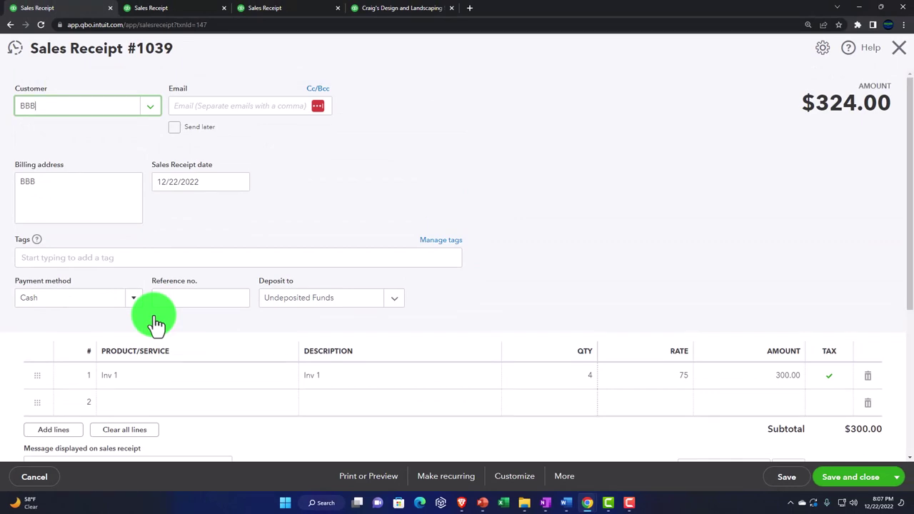
scroll(471, 242, "down", 1)
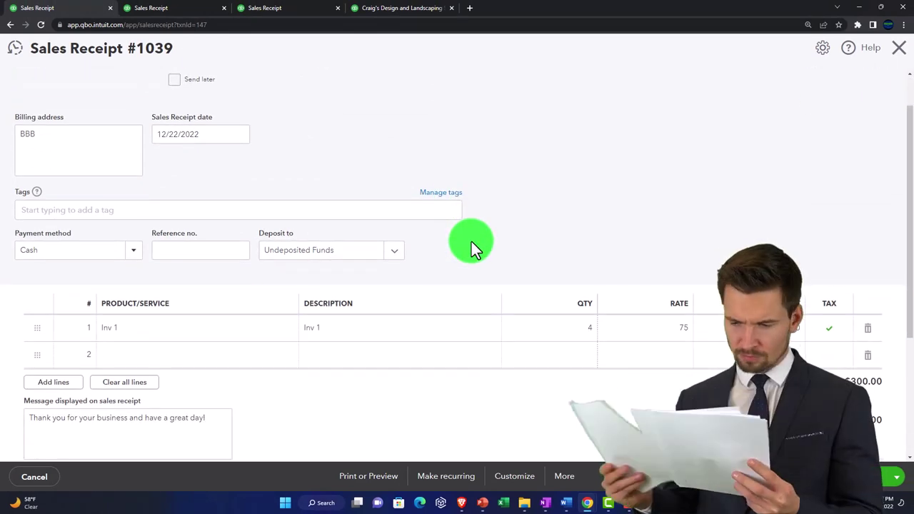
scroll(472, 241, "down", 2)
scroll(471, 242, "up", 3)
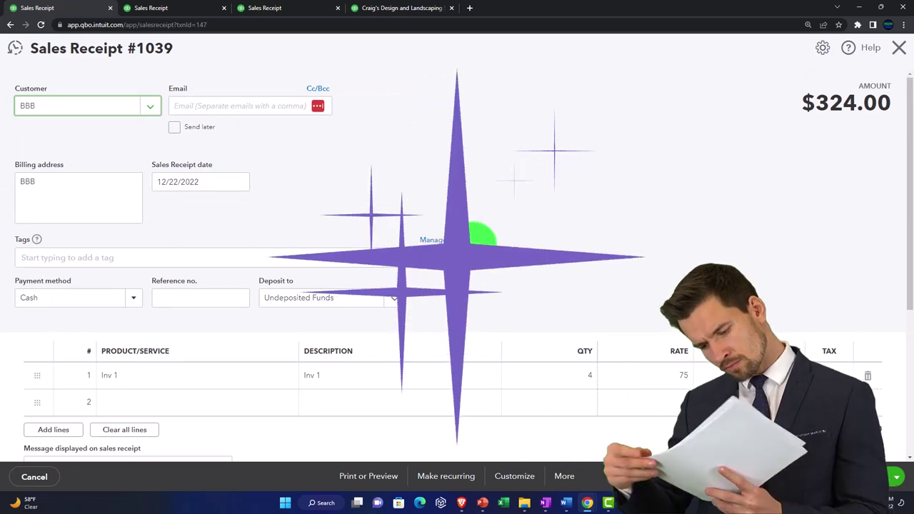
scroll(472, 241, "down", 3)
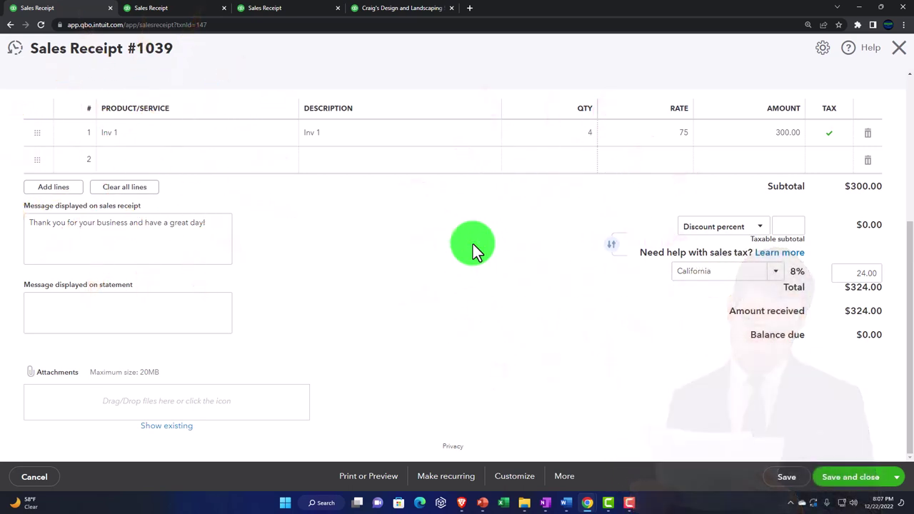
Close BBB's sales receipt without changes and start a new bank deposit
scroll(473, 244, "up", 3)
left_click(900, 51)
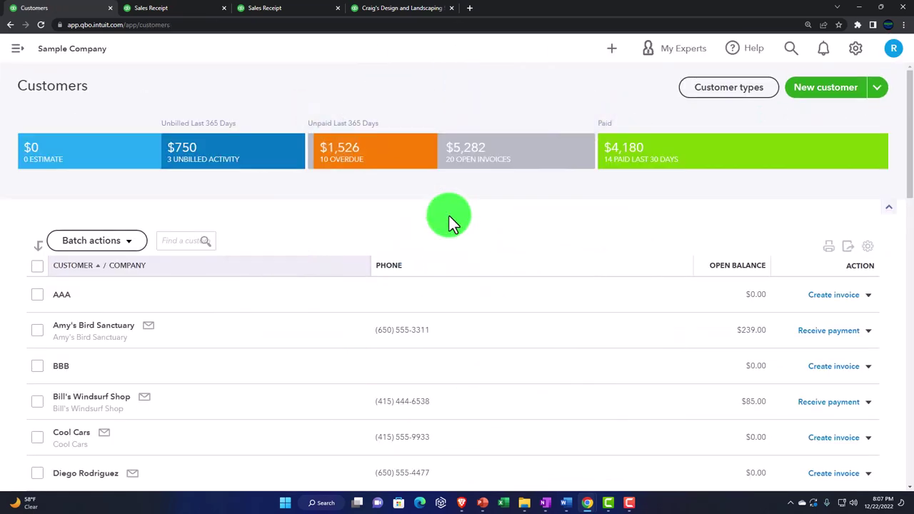
left_click(18, 54)
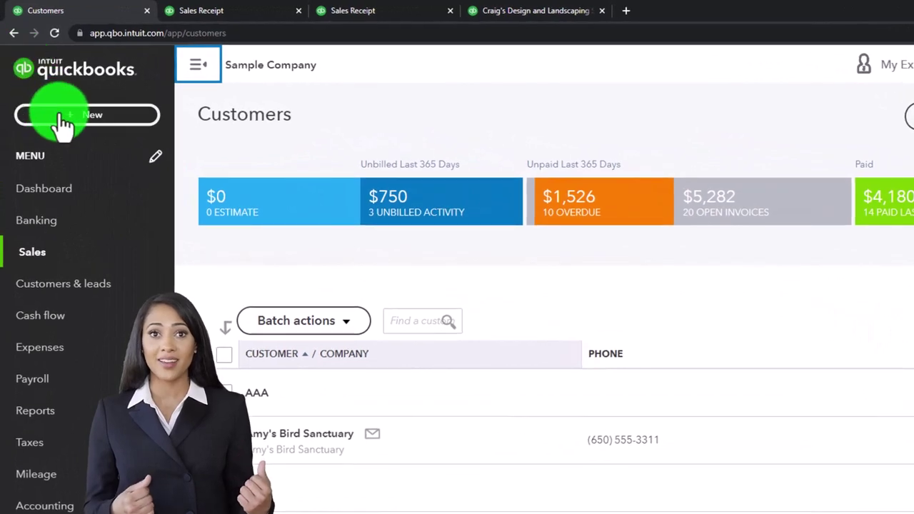
left_click(62, 117)
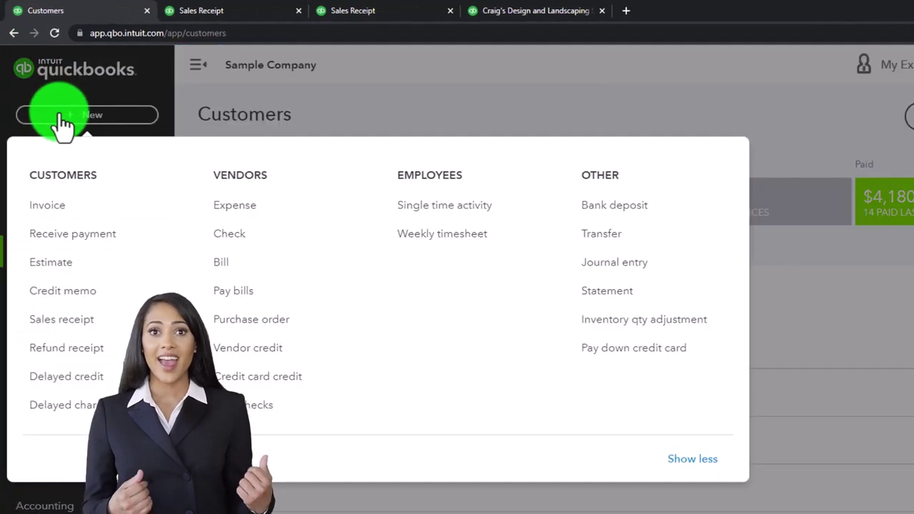
left_click(615, 205)
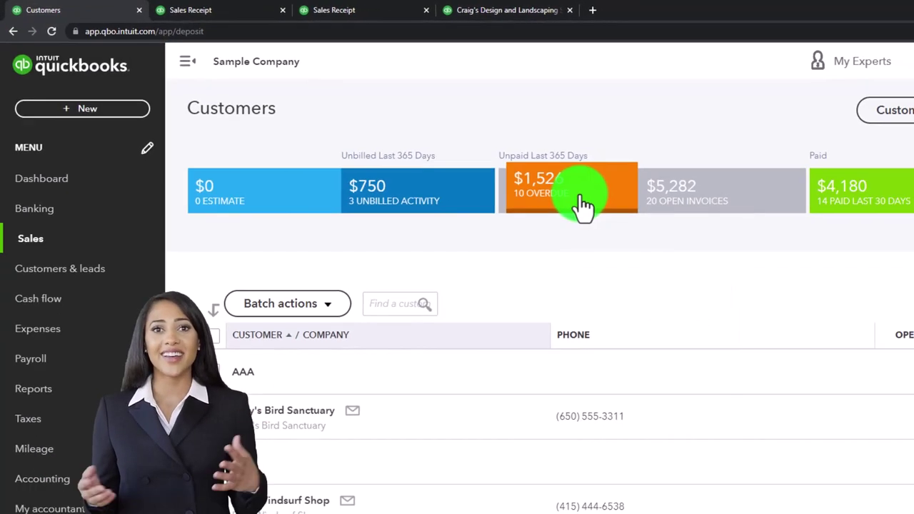
Include the BBB sales receipt and the Cool Cars payment in the bank deposit, then save and close it
scroll(465, 164, "up", 1)
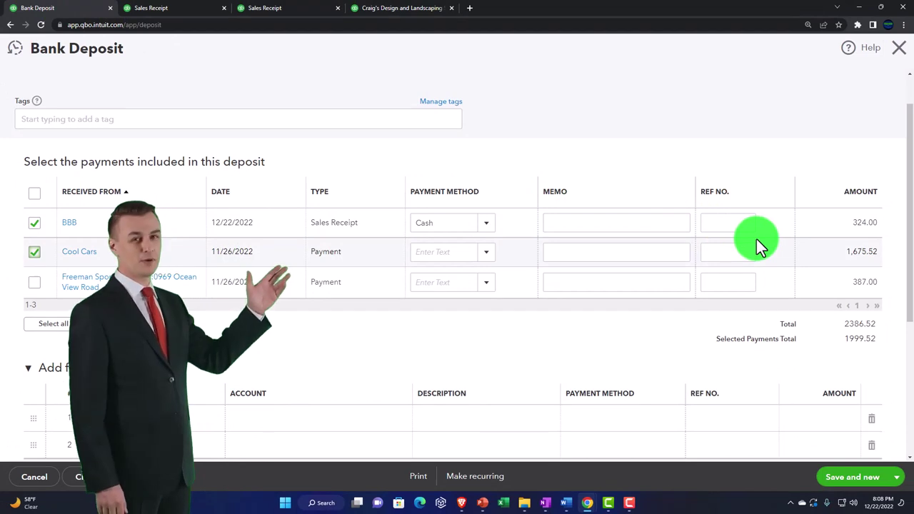
left_click(897, 480)
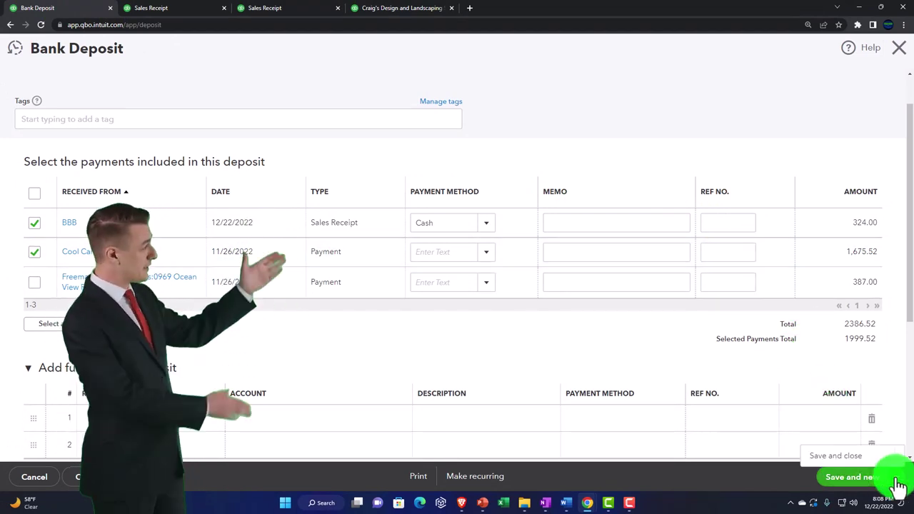
left_click(863, 470)
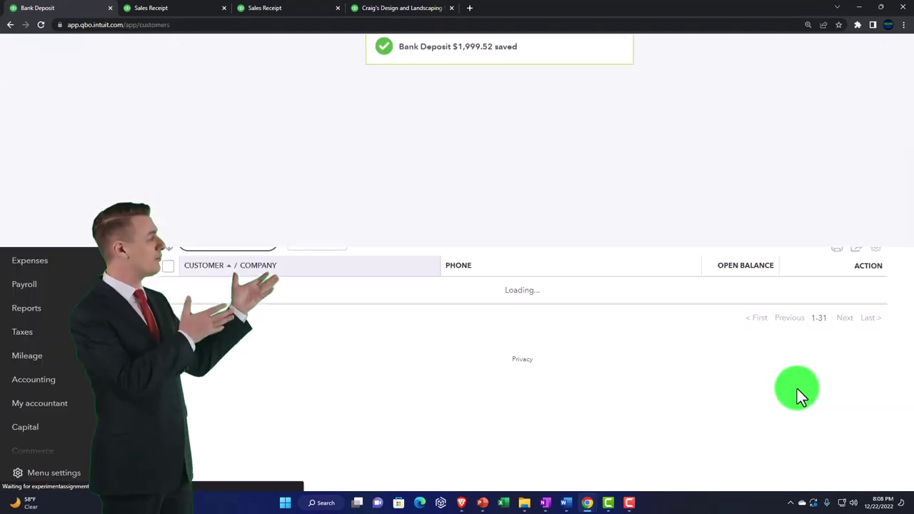
Rerun the balance sheet and compare the Checking and Undeposited Funds balances after the deposit
left_click(171, 10)
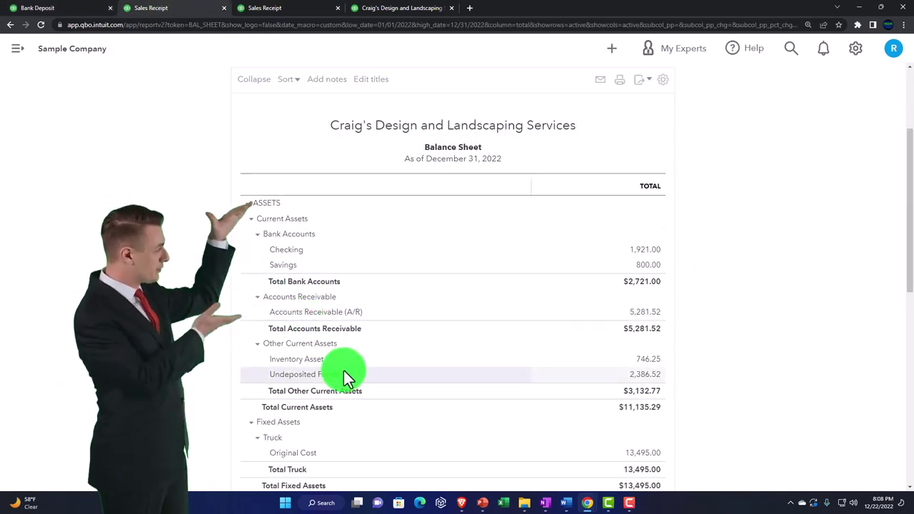
scroll(347, 370, "up", 3)
left_click(528, 183)
scroll(498, 333, "down", 3)
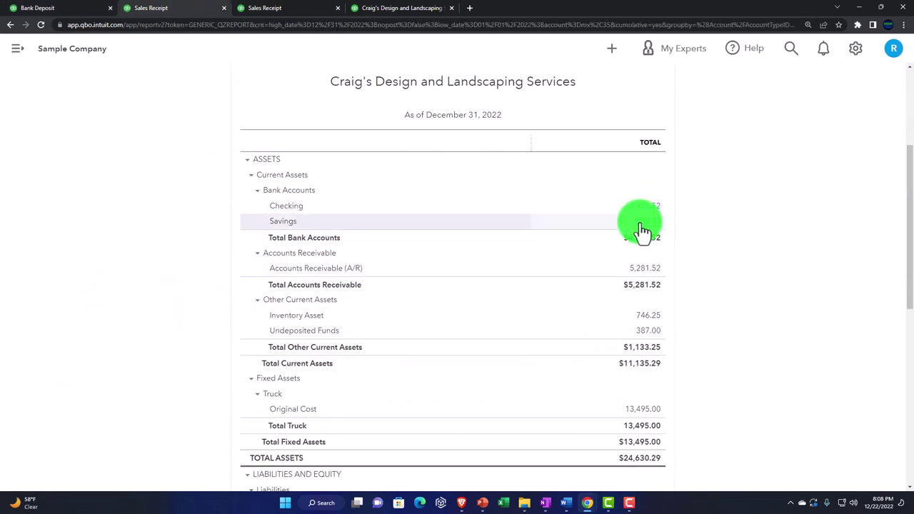
Open the Checking account's transaction report from the balance sheet, examine the latest 12/22/2022 entries, and return to the summary
left_click(640, 238)
scroll(685, 236, "down", 10)
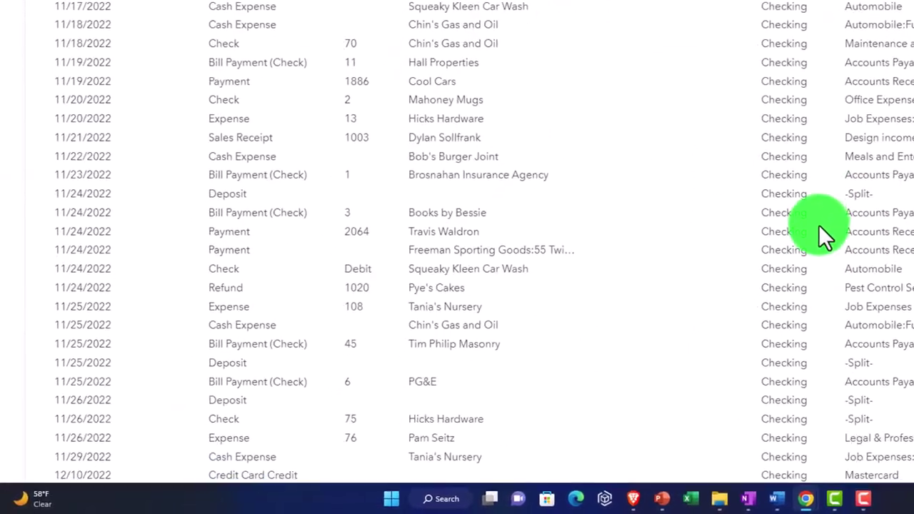
scroll(819, 224, "down", 5)
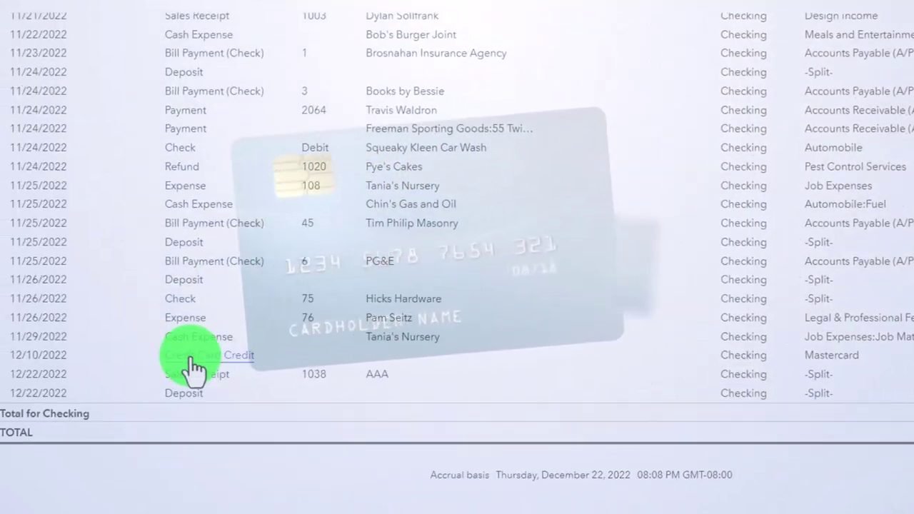
scroll(61, 361, "up", 20)
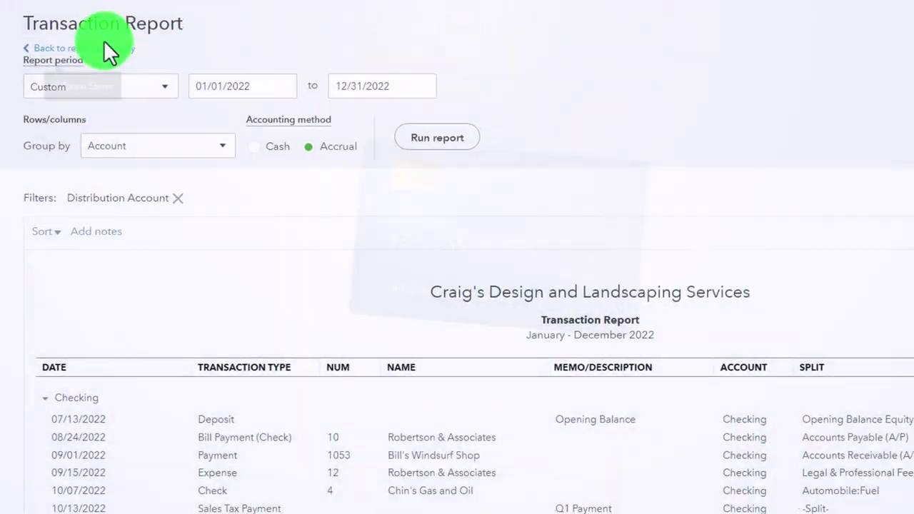
left_click(105, 48)
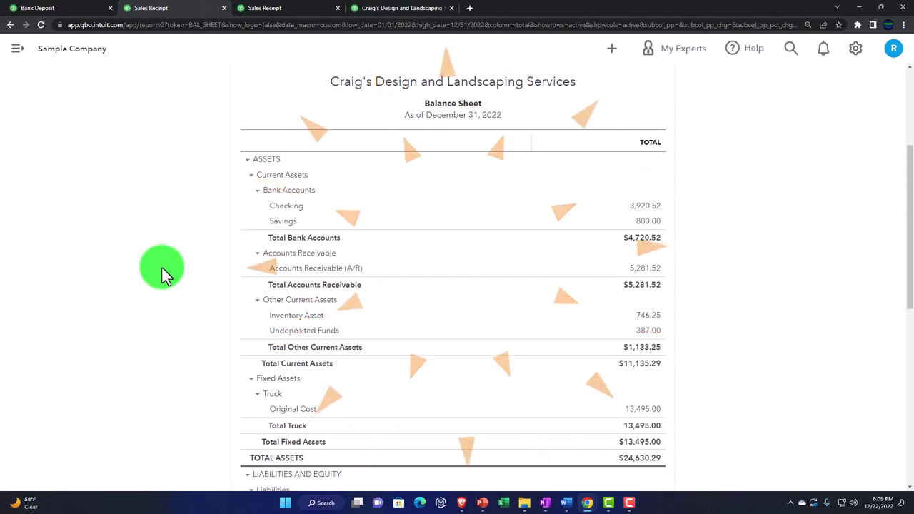
Open the Undeposited Funds transaction report, examine the BBB and Cool Cars amounts and their deposits, and return to the balance sheet
left_click(650, 333)
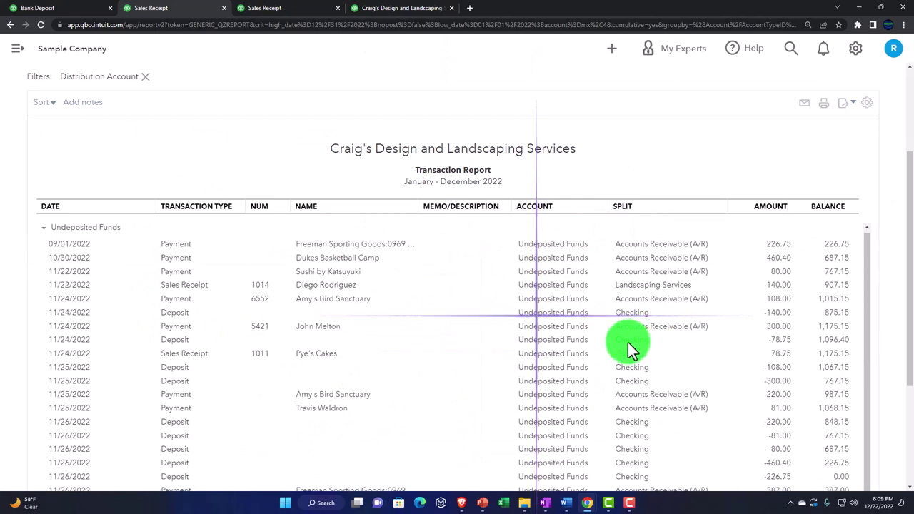
scroll(607, 348, "down", 3)
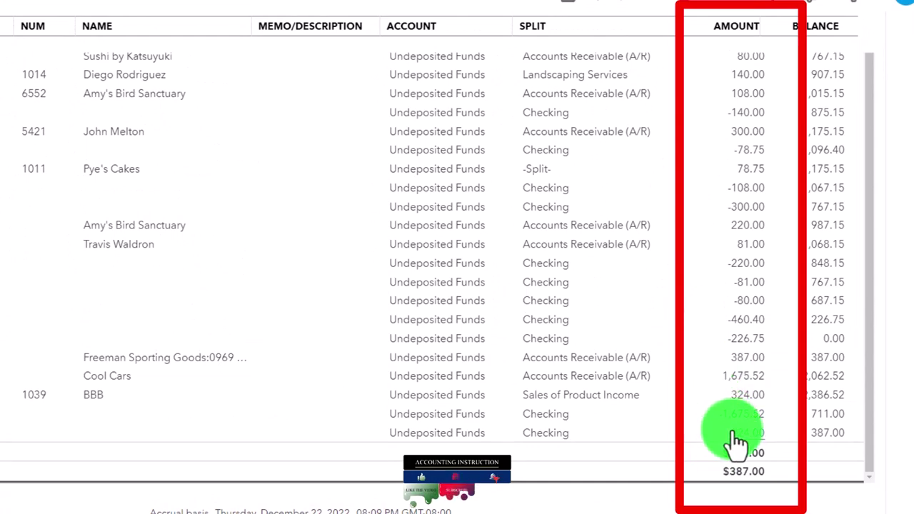
scroll(42, 457, "up", 5)
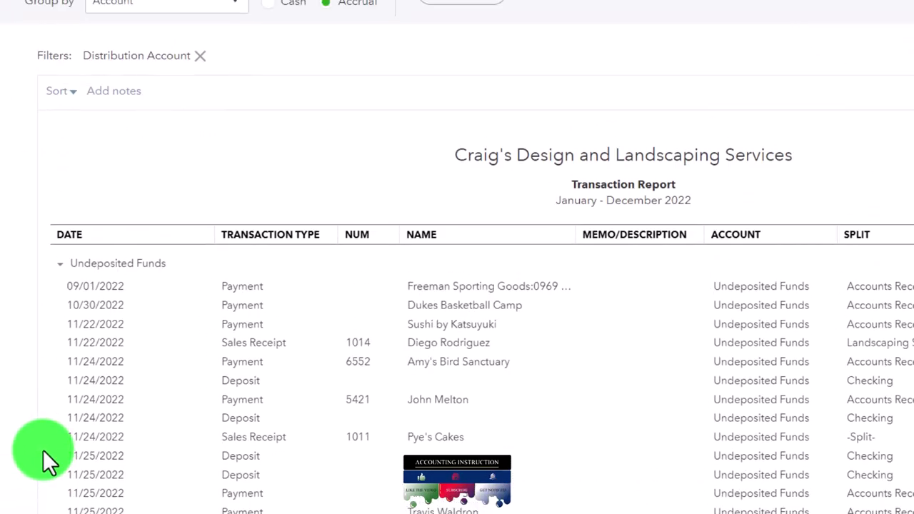
left_click(114, 38)
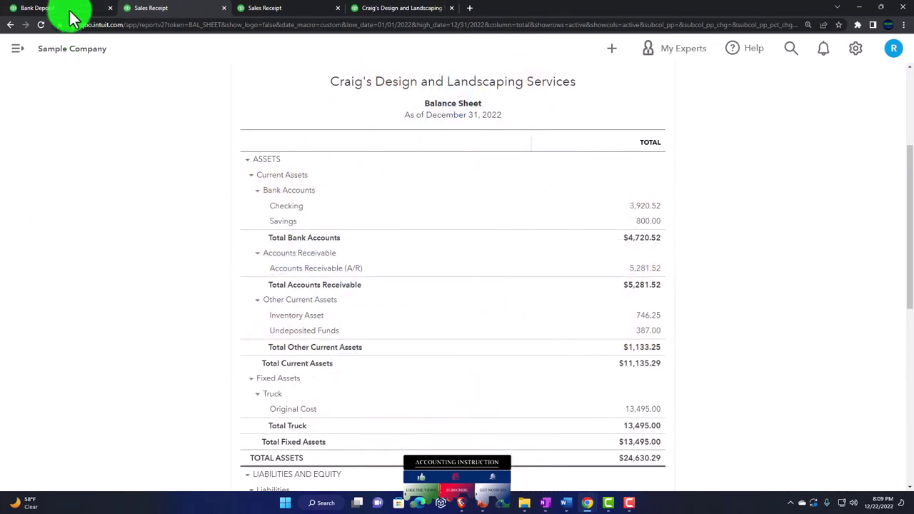
Return to the customer list and switch the company file from Accountant view to Business view
left_click(70, 10)
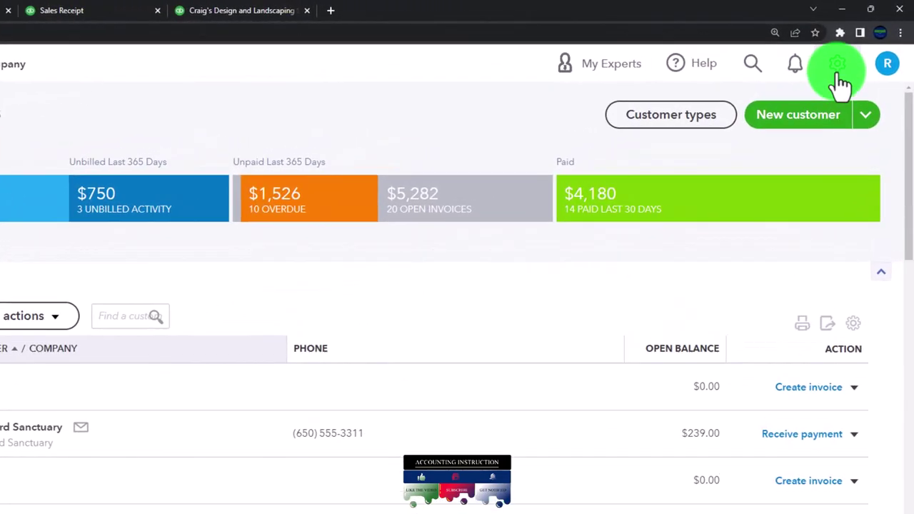
left_click(856, 48)
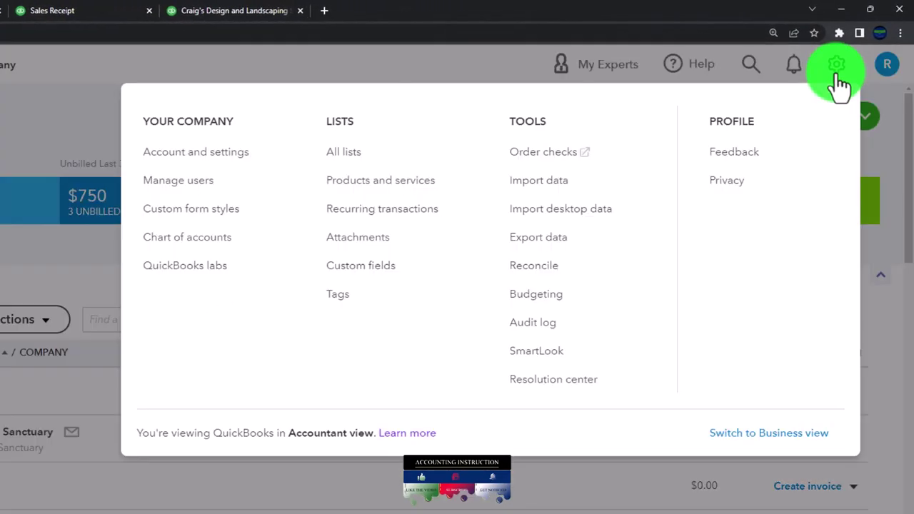
left_click(781, 438)
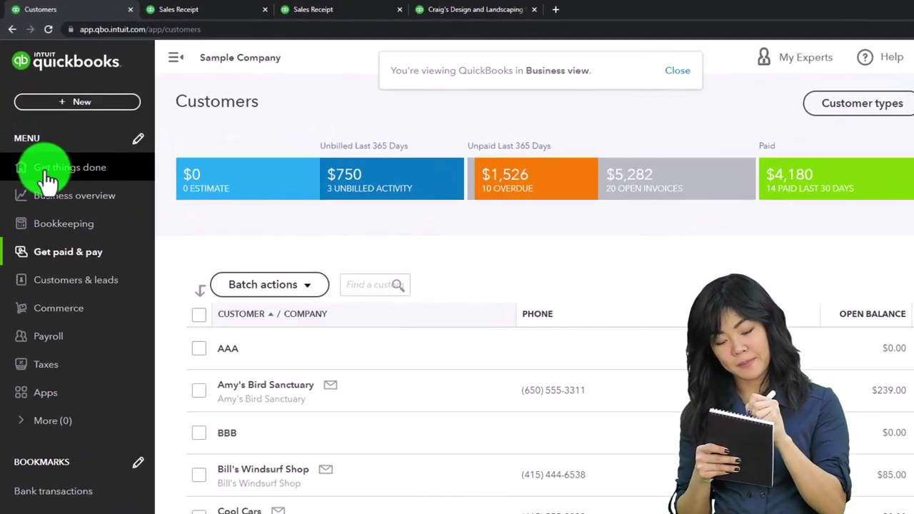
Open the Get things done workspace and review the available new-transaction forms, closing the list without choosing one
left_click(47, 179)
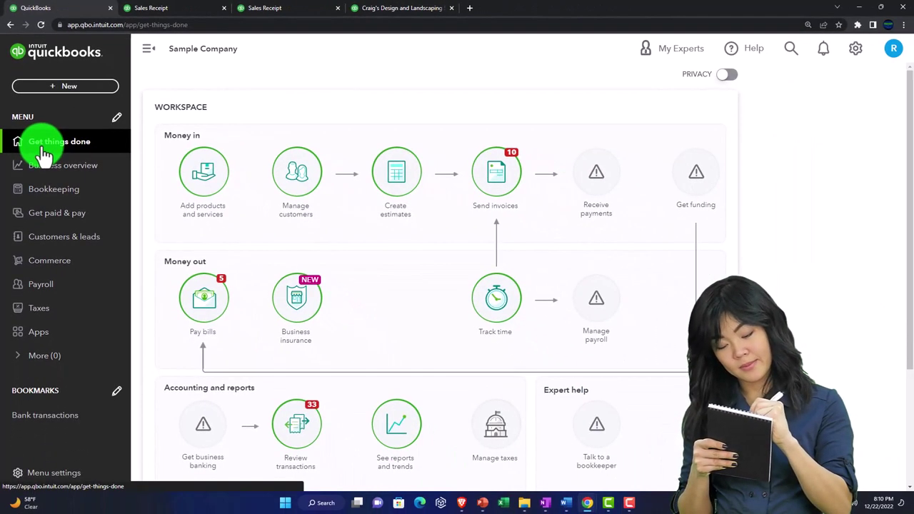
left_click(56, 87)
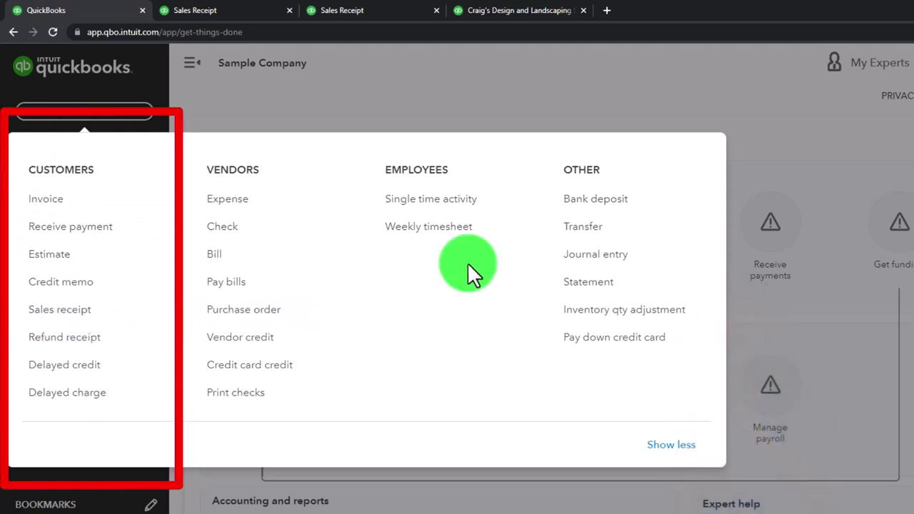
left_click(573, 207)
left_click(478, 120)
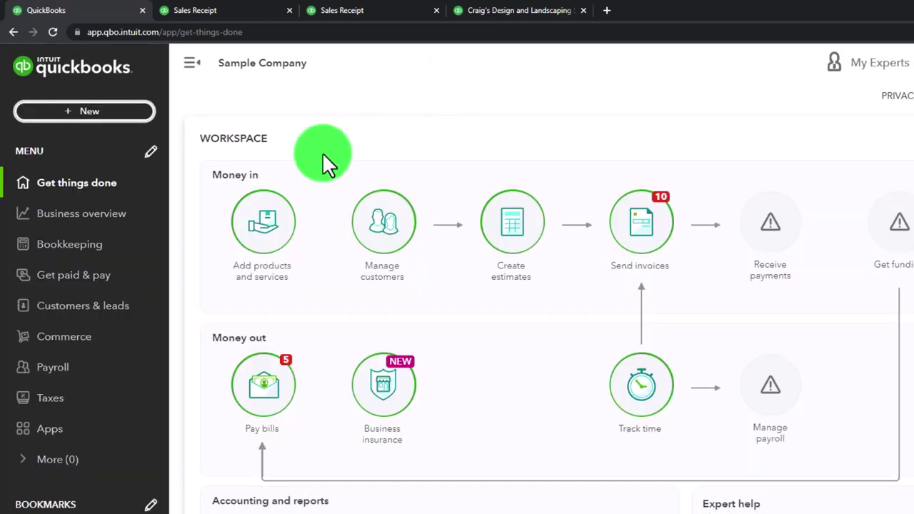
View the Get paid & pay customers page, and examine the type filter for Sales Receipts in Bookkeeping's all-sales transactions
left_click(60, 285)
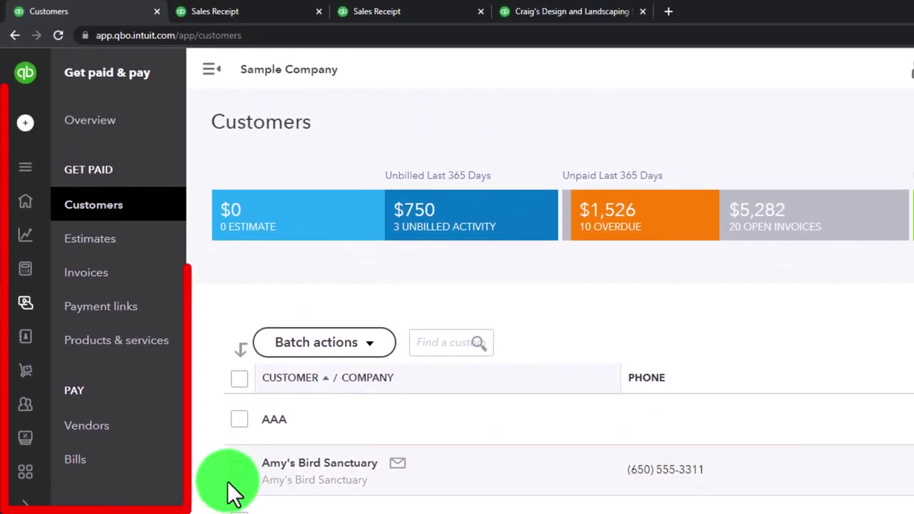
mouse_move(30, 347)
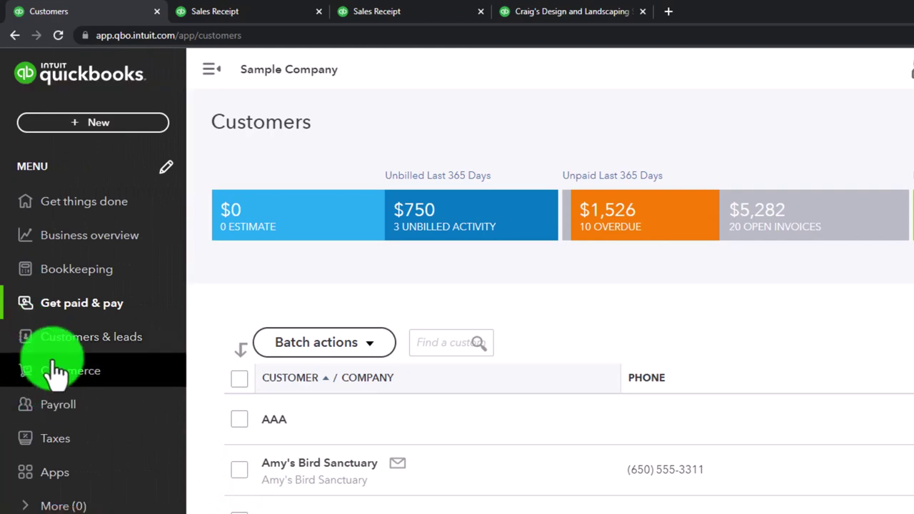
left_click(54, 270)
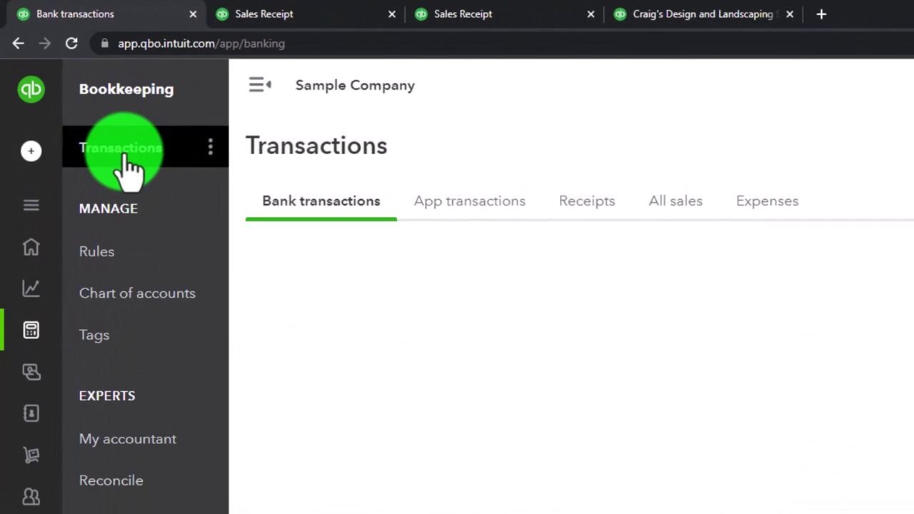
left_click(259, 85)
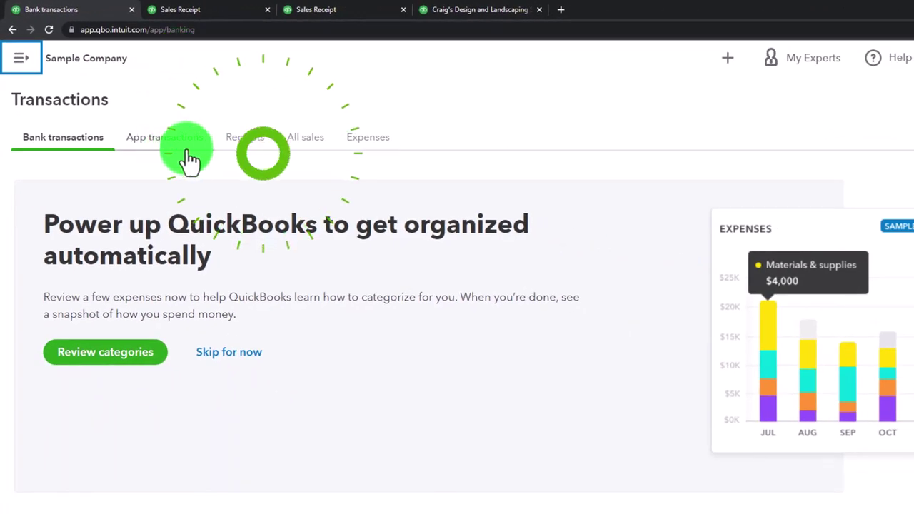
left_click(300, 152)
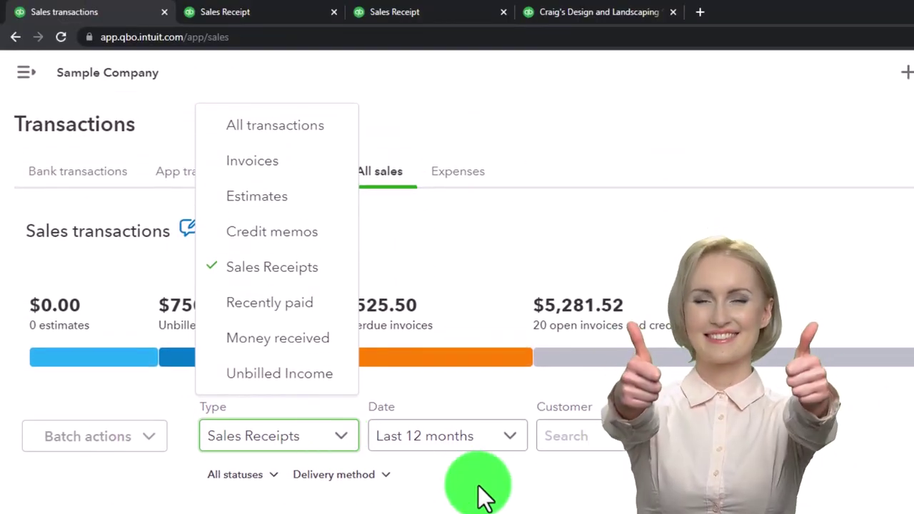
left_click(482, 493)
left_click(32, 75)
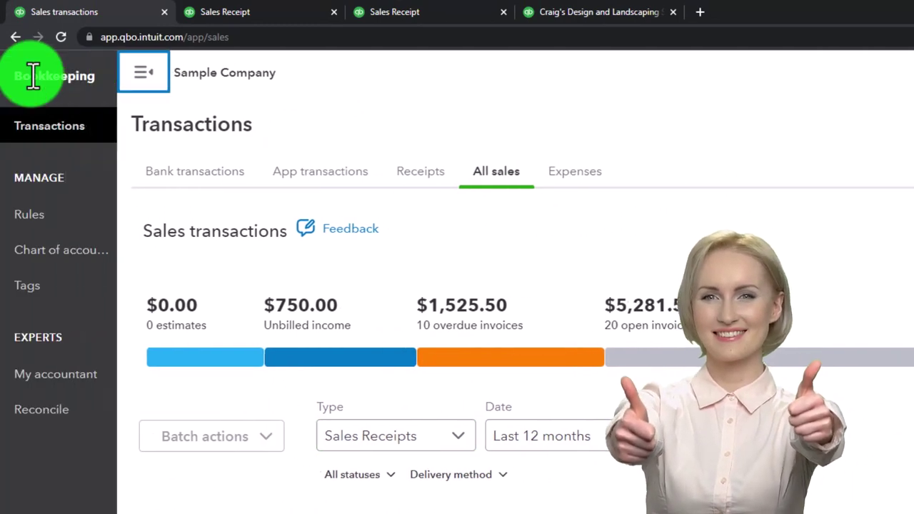